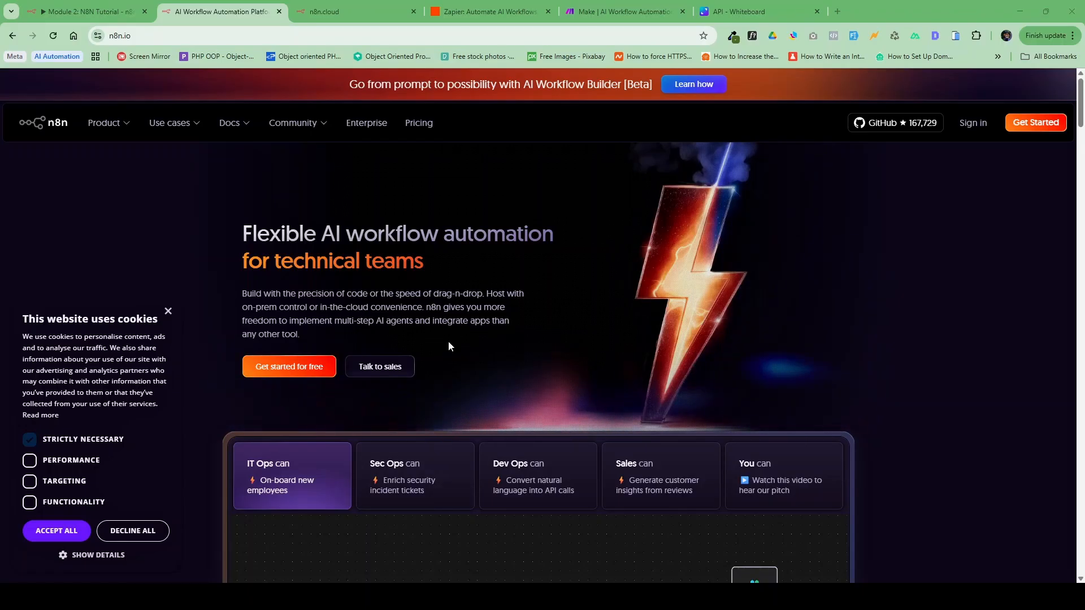
# Step: Look over the Make and Zapier home pages as alternative automation platforms, reloading the Zapier page
pyautogui.click(619, 12)
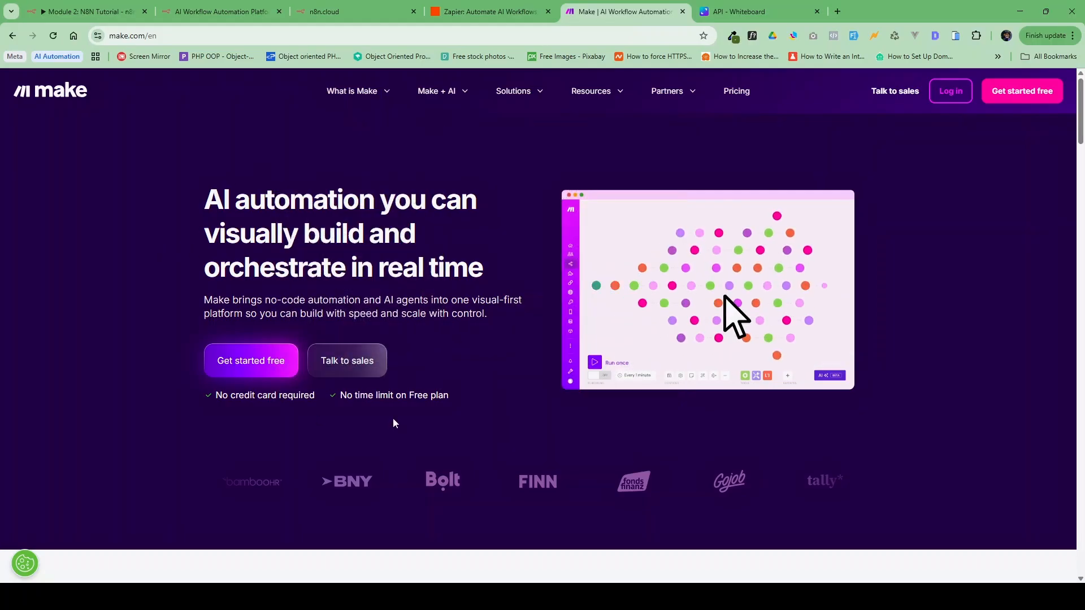
pyautogui.scroll(-3, 395, 424)
pyautogui.scroll(3, 395, 424)
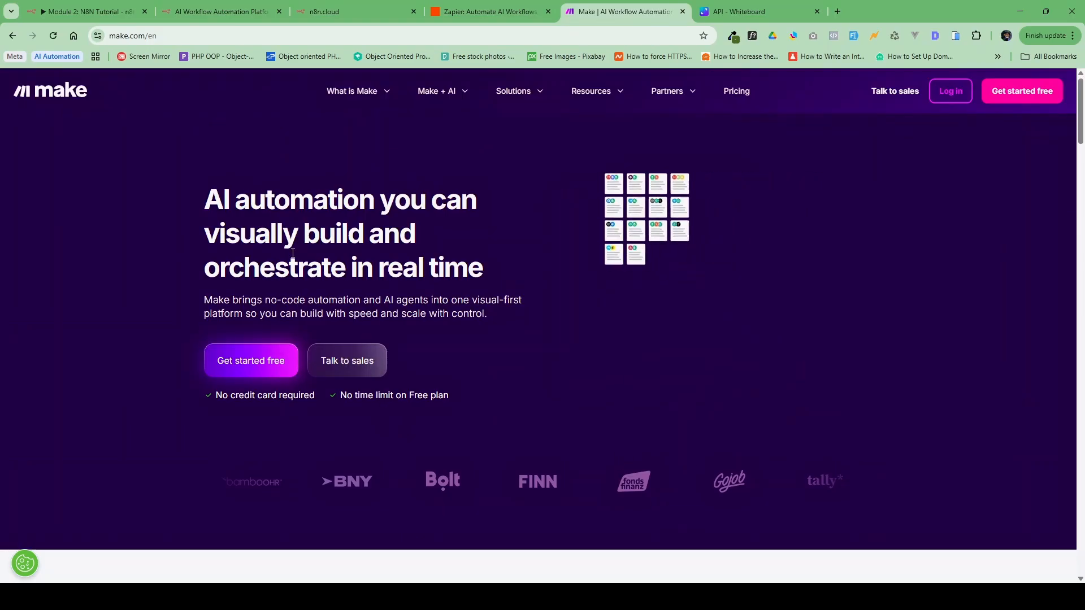
pyautogui.click(477, 11)
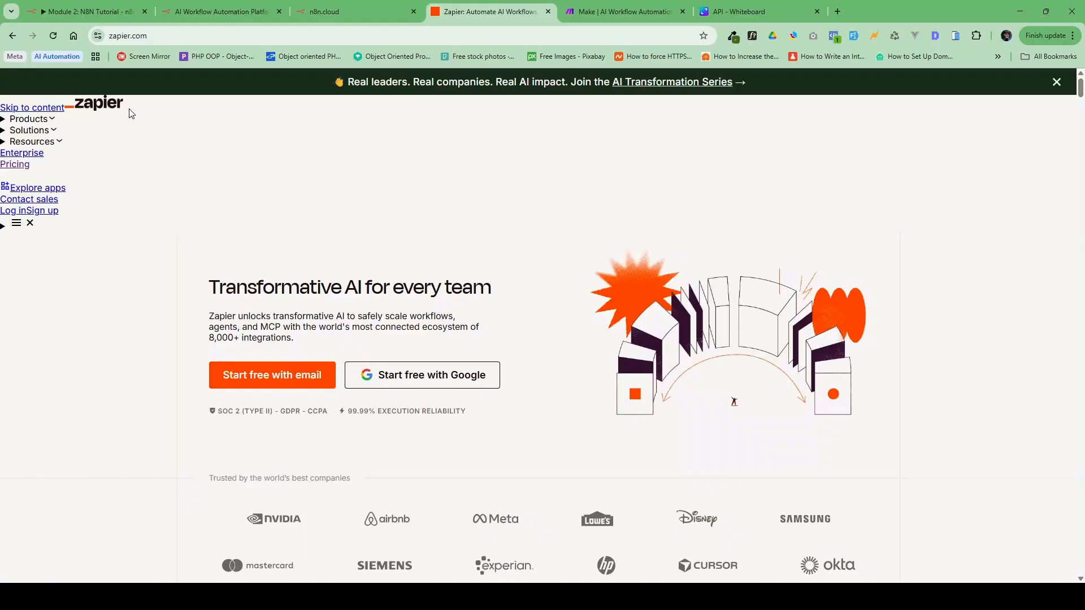
pyautogui.click(52, 36)
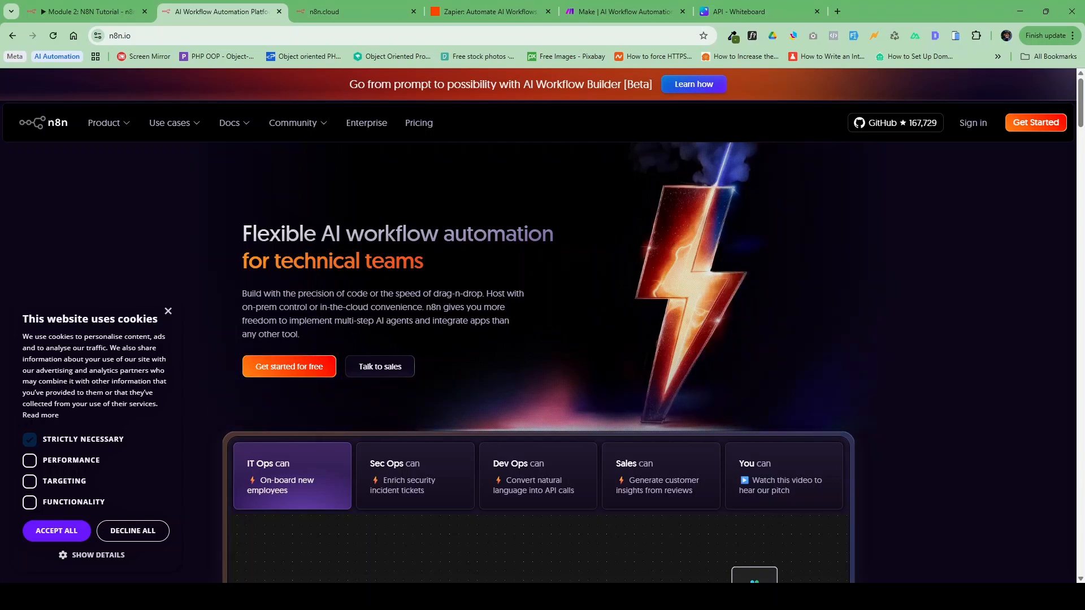
# Step: Open n8n's GitHub repository from its website, and dismiss the cookie notice on the n8n pricing page
pyautogui.click(892, 124)
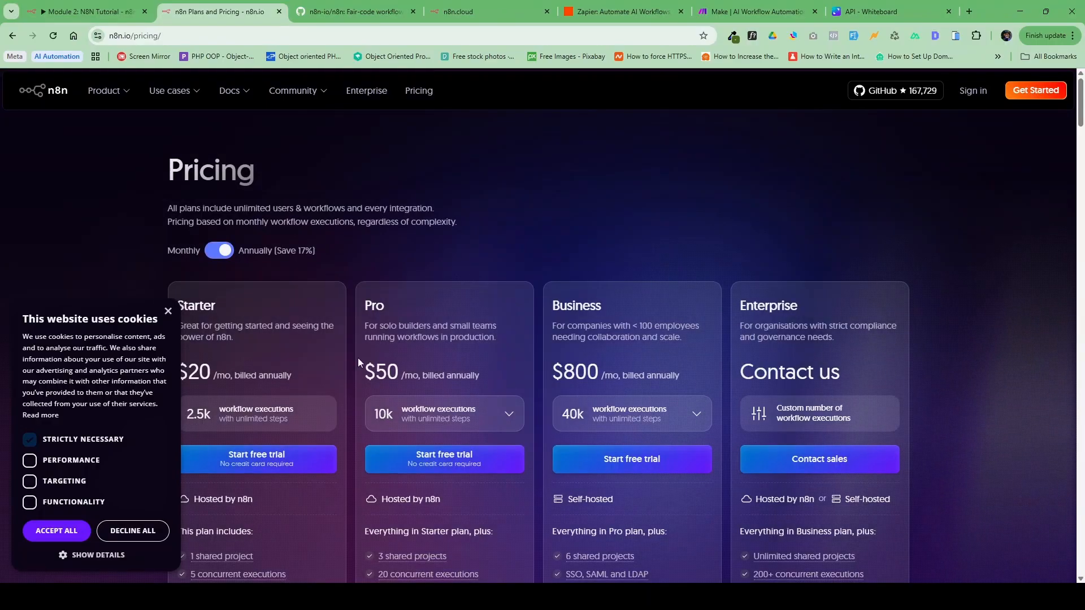
pyautogui.click(168, 311)
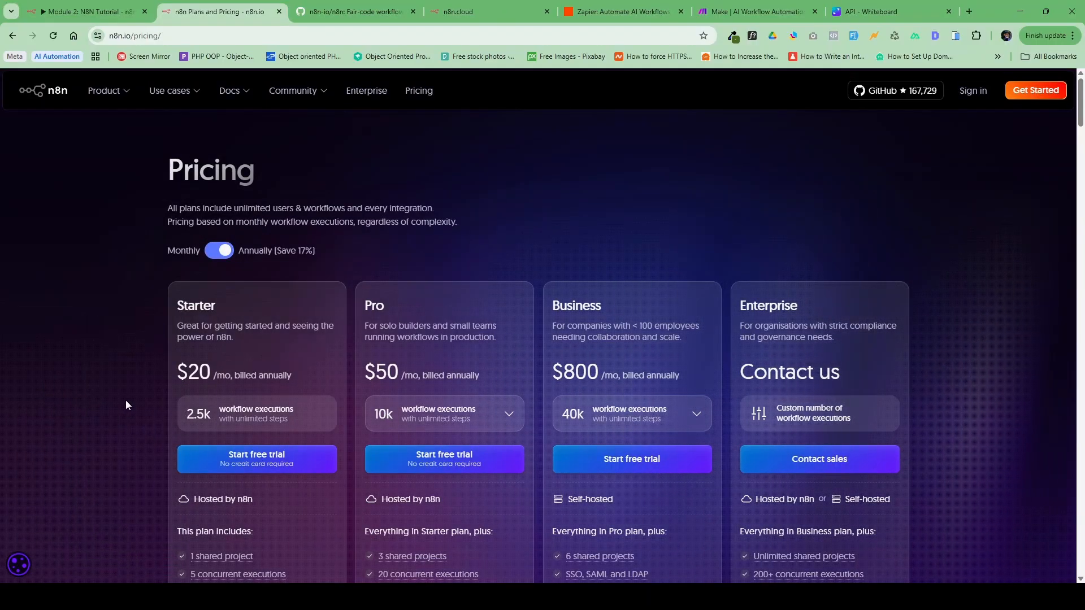
pyautogui.scroll(-1, 130, 402)
pyautogui.scroll(-1, 133, 406)
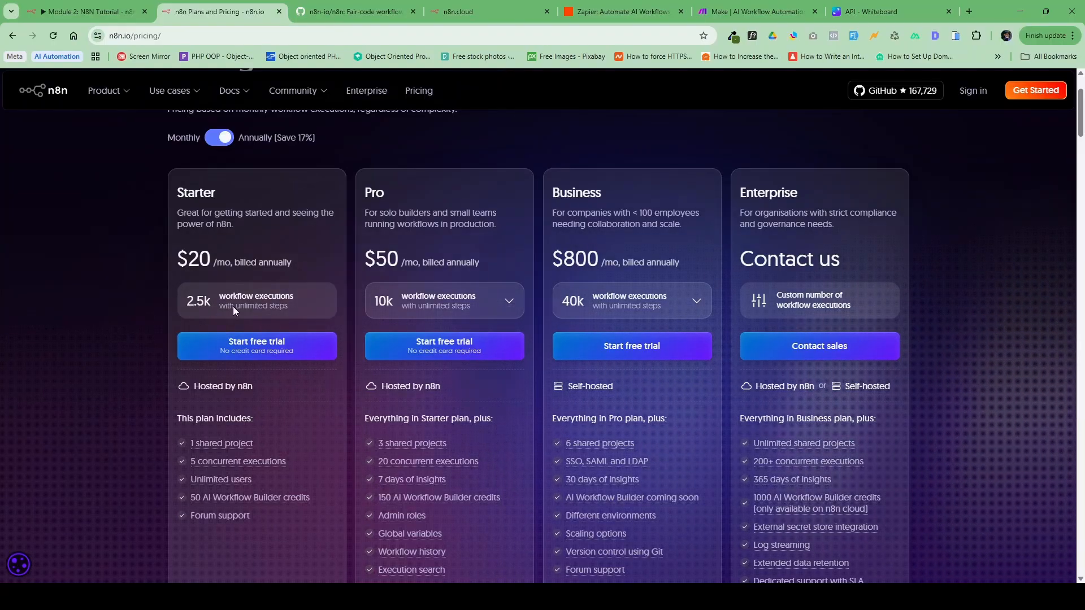
# Step: Check n8n's GitHub repository and compare the Starter, Pro, Business and Enterprise plans on the pricing page
pyautogui.click(316, 11)
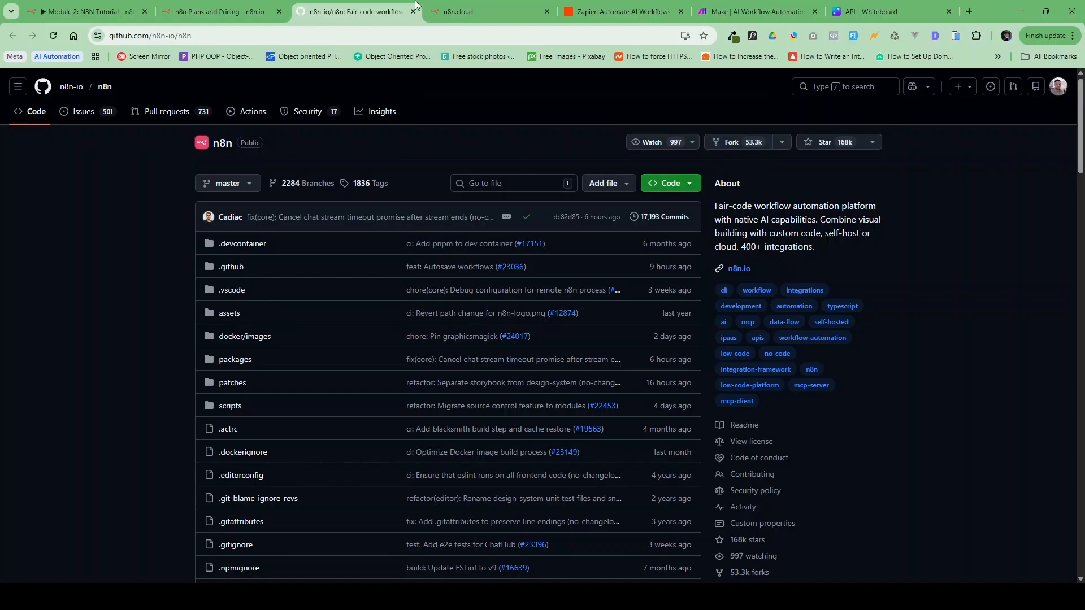
pyautogui.click(221, 12)
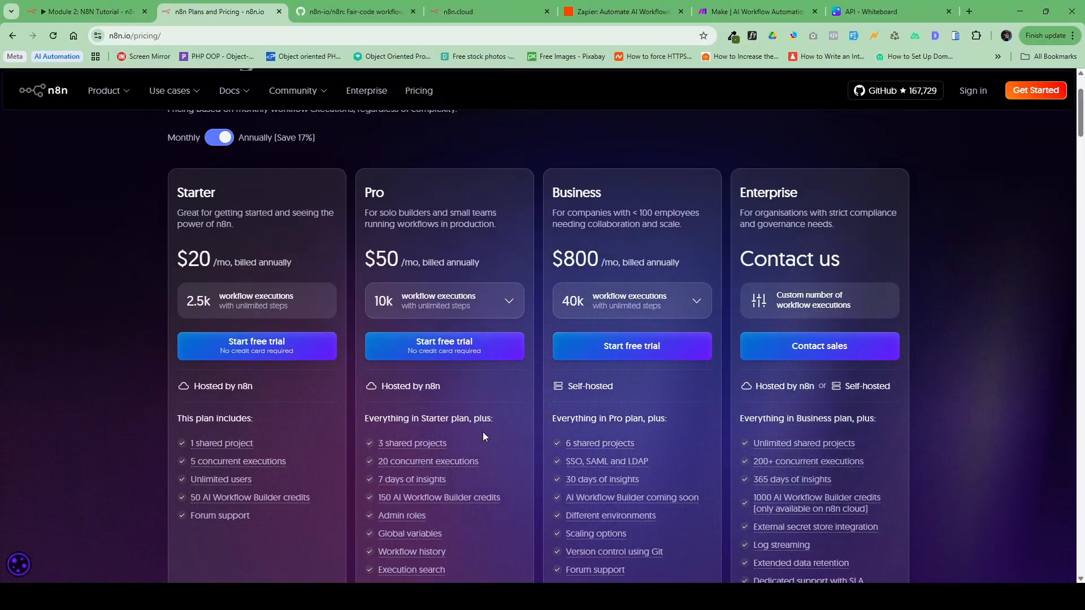
pyautogui.scroll(-1, 446, 406)
pyautogui.scroll(3, 446, 410)
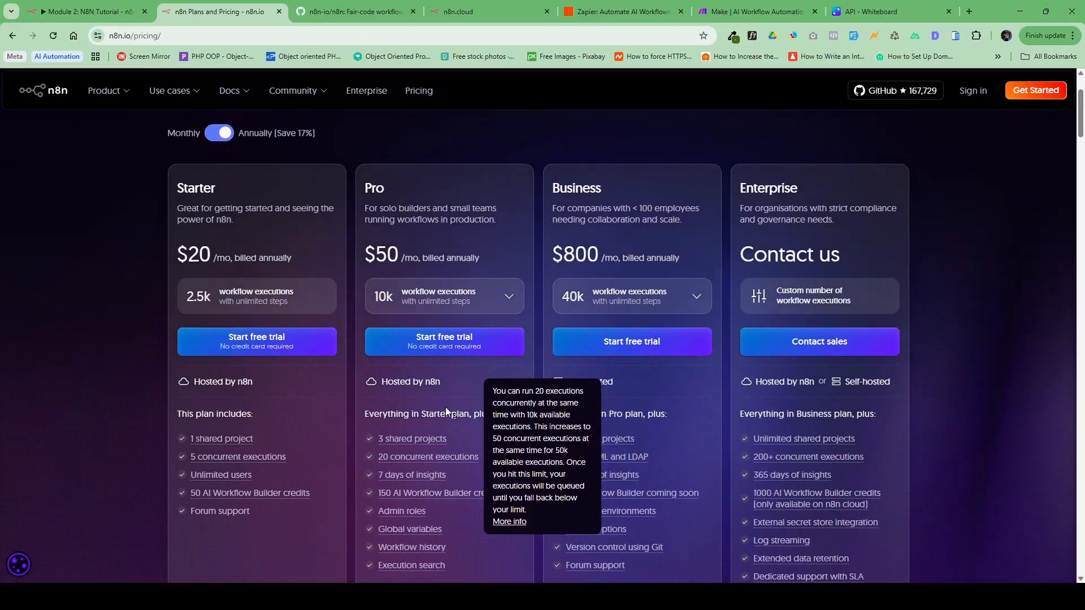
pyautogui.scroll(-2, 452, 427)
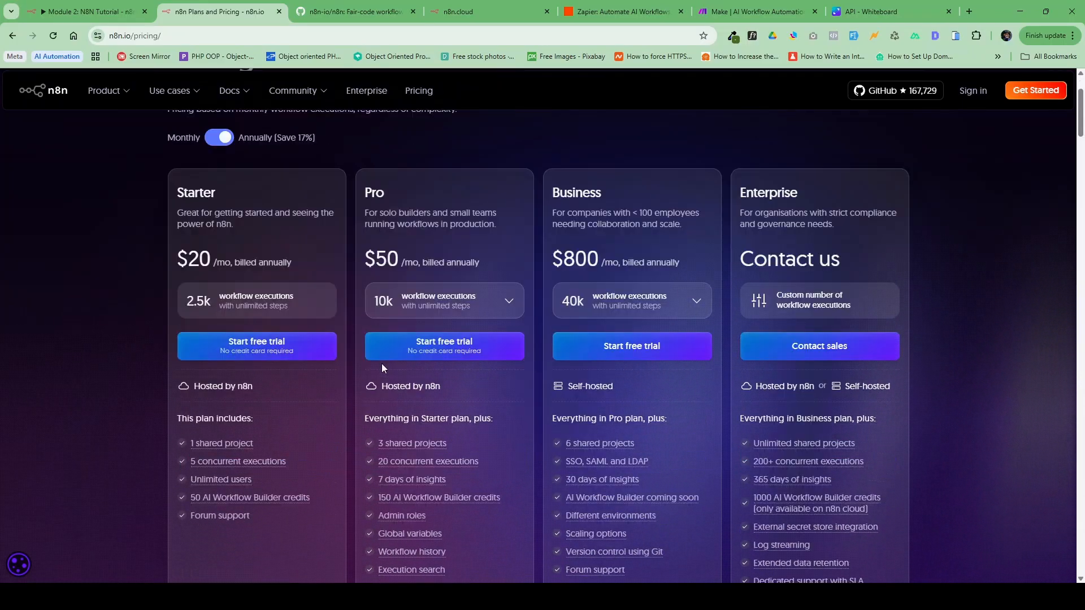
pyautogui.moveTo(408, 441)
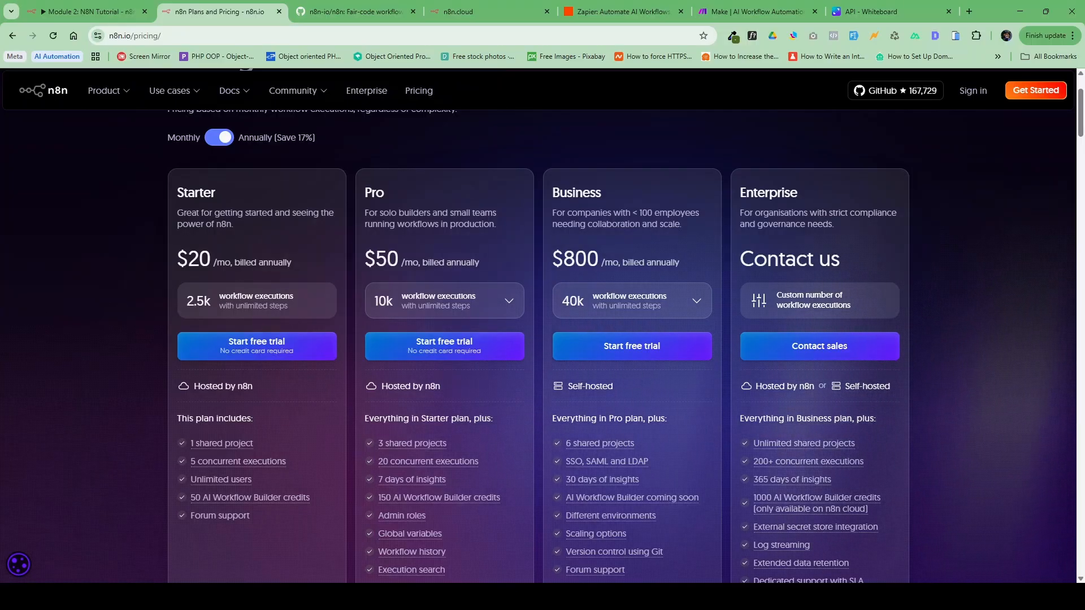
pyautogui.scroll(2, 542, 339)
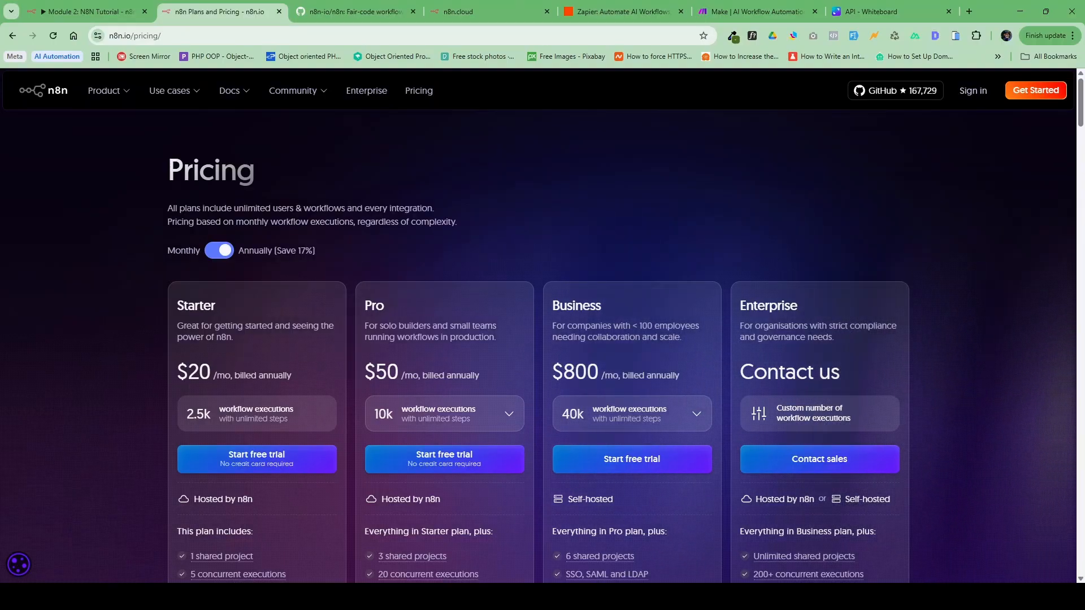
pyautogui.scroll(-1, 689, 170)
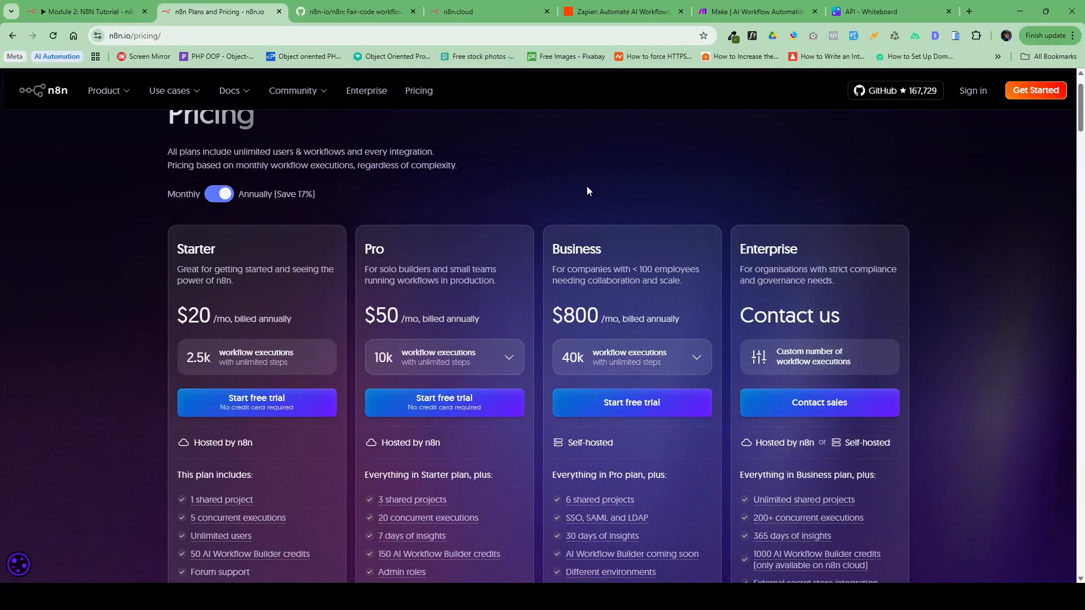
pyautogui.scroll(1, 552, 229)
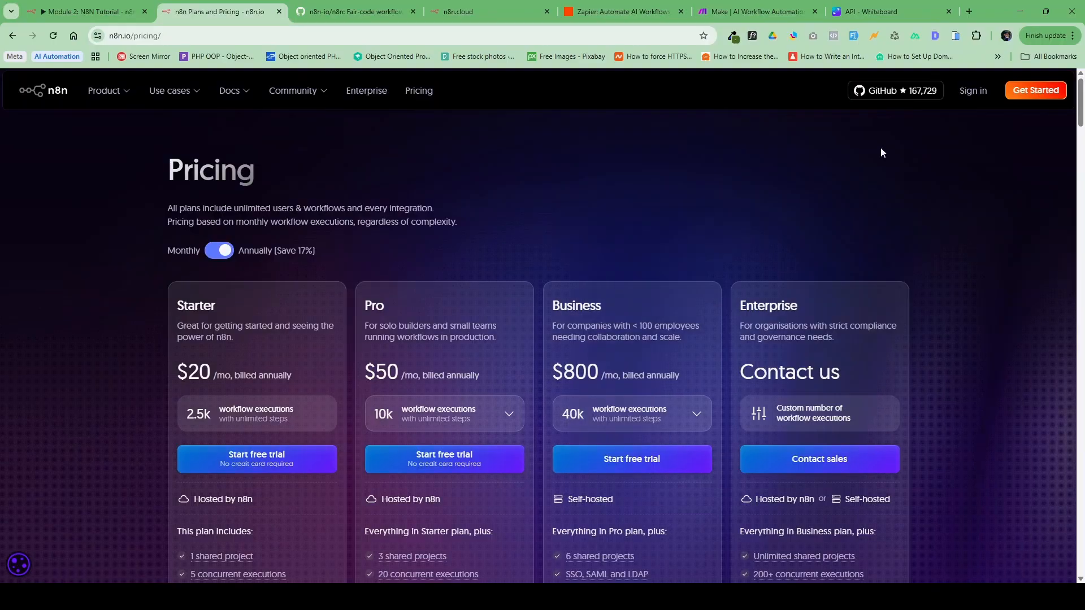
# Step: Open the n8n cloud trial registration form and fill in a sample company email
pyautogui.click(1036, 91)
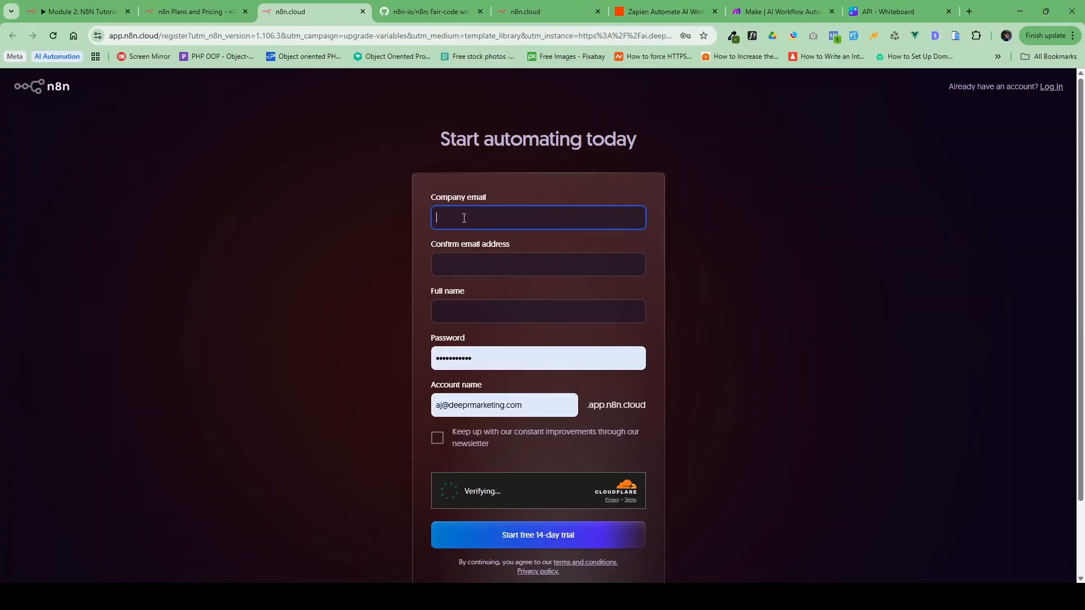
pyautogui.click(466, 267)
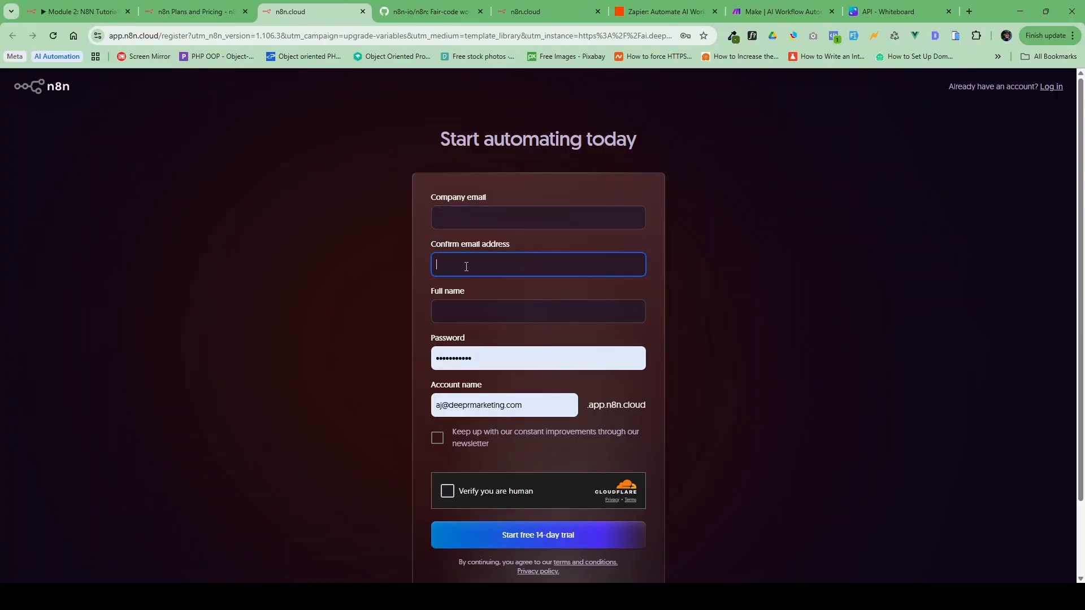
pyautogui.click(473, 316)
pyautogui.click(476, 218)
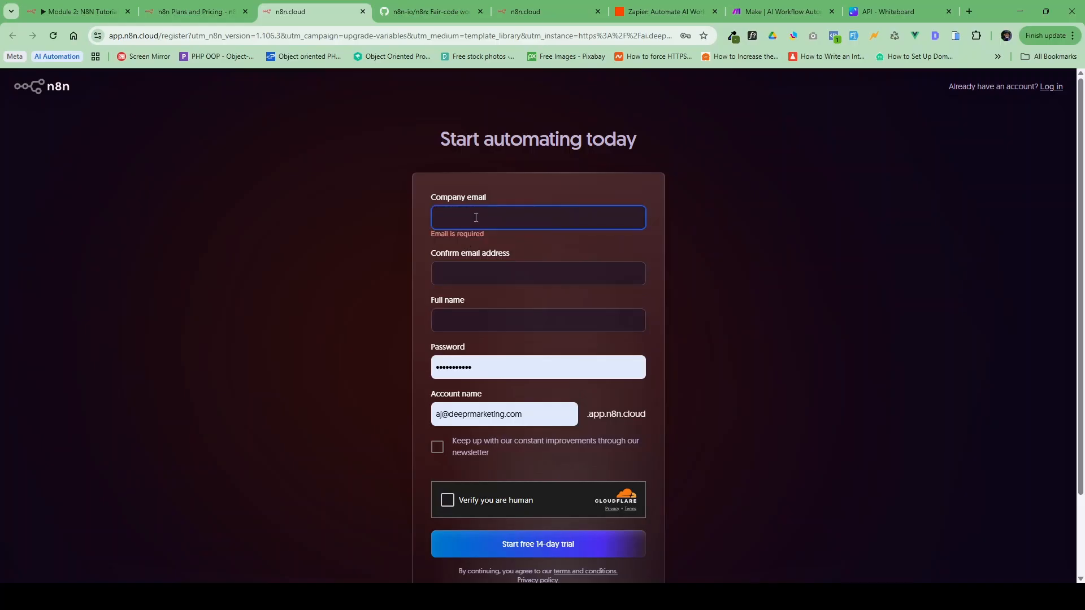
pyautogui.write('yourname@companyname.com')
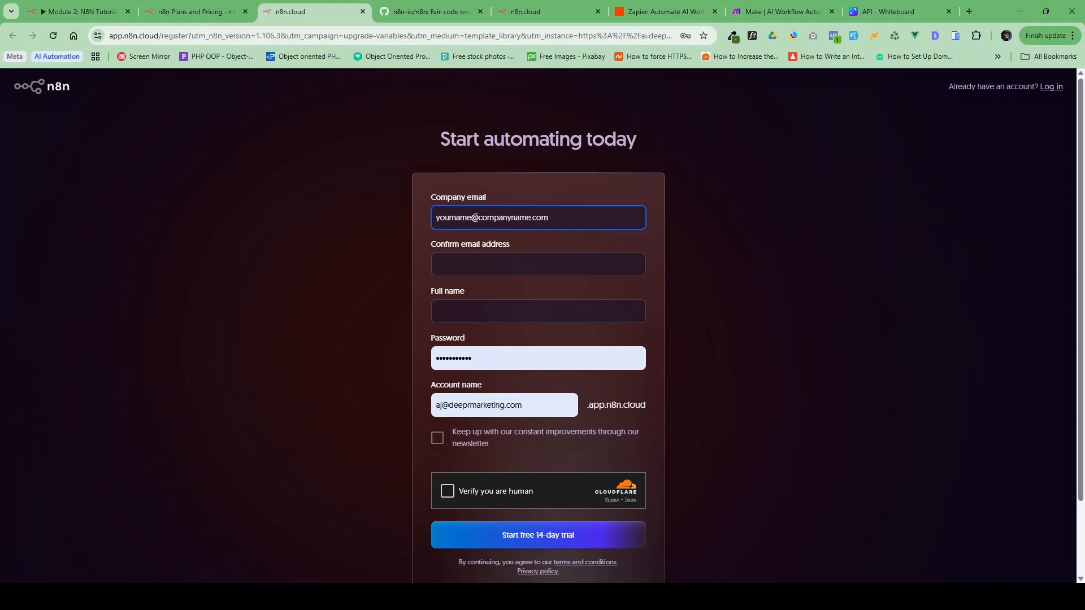
pyautogui.press('Tab')
pyautogui.press('Tab')
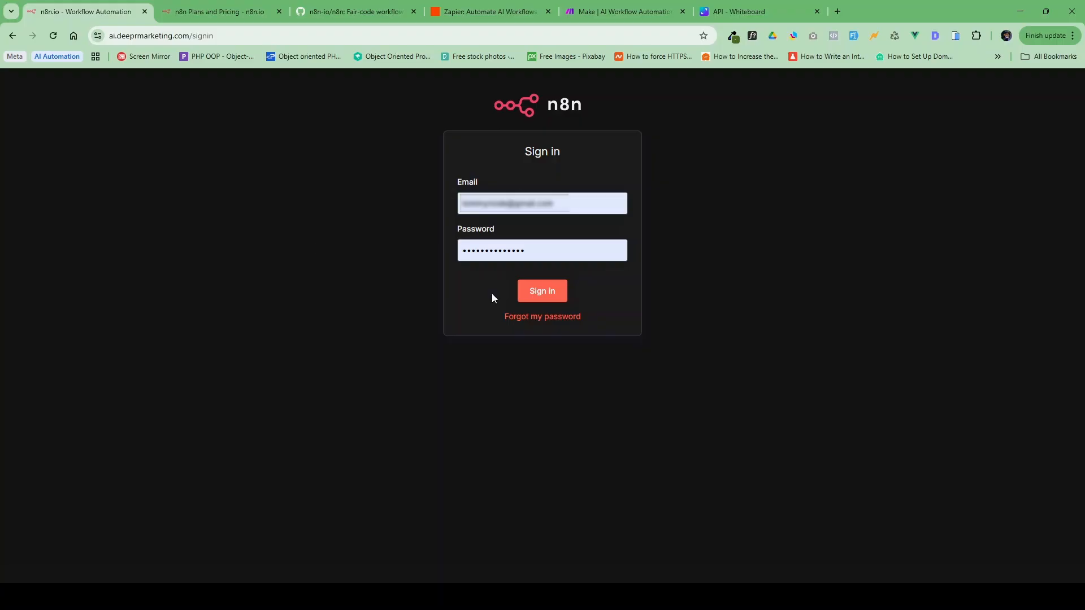
# Step: Sign in to the self-hosted n8n instance with the prefilled account details and look through its saved credentials
pyautogui.click(544, 298)
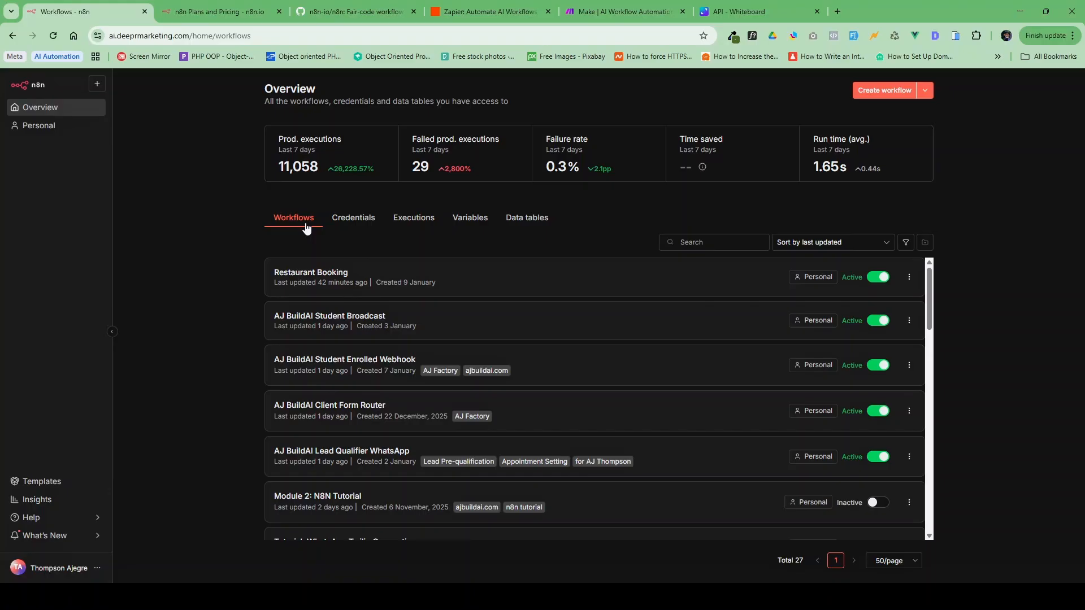
pyautogui.click(350, 220)
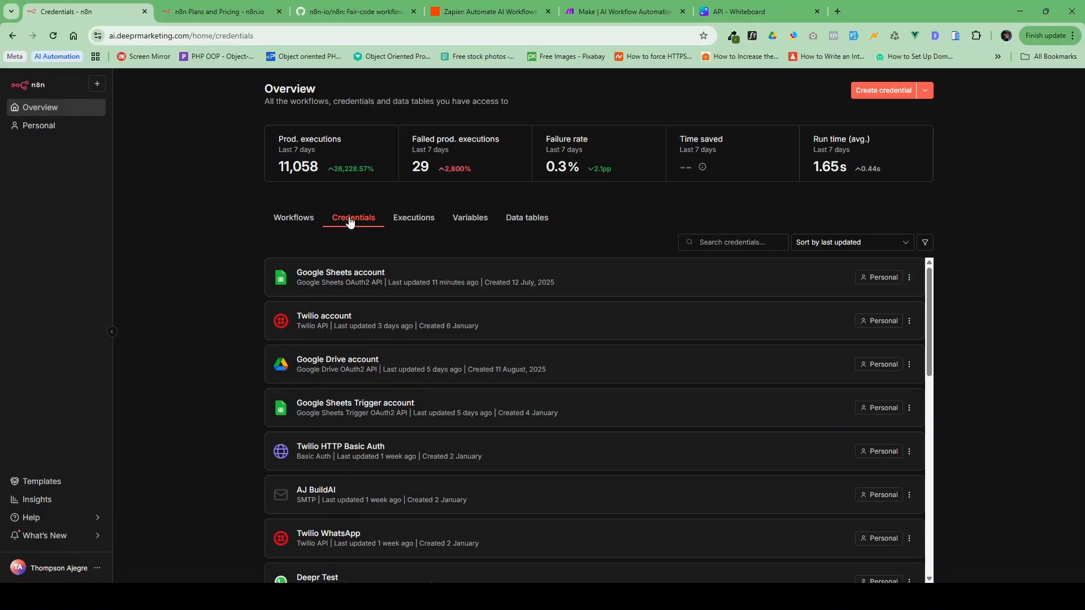
pyautogui.scroll(-3, 436, 529)
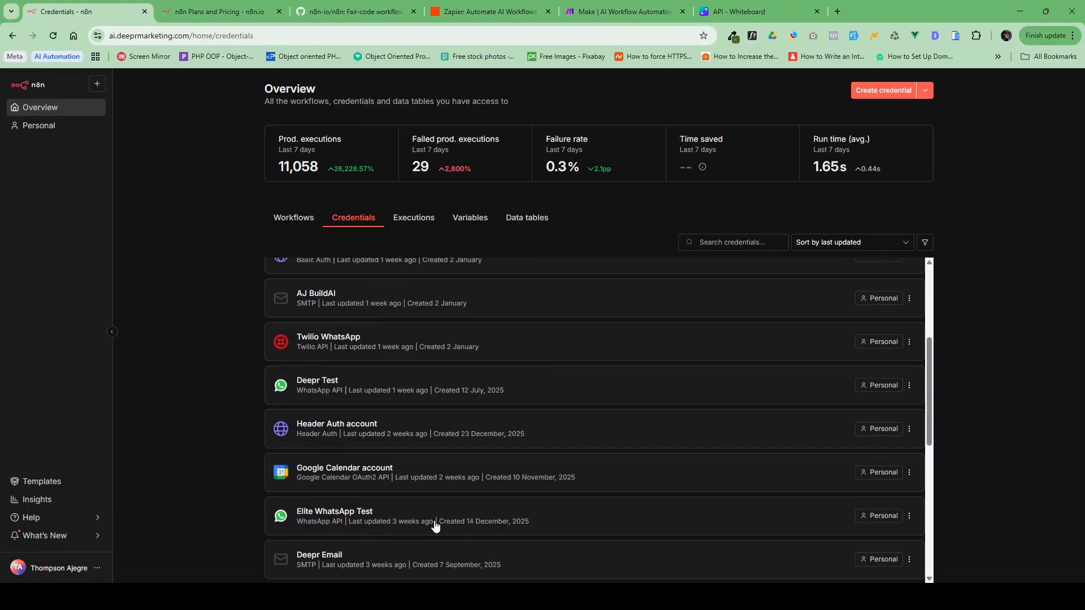
pyautogui.scroll(3, 435, 526)
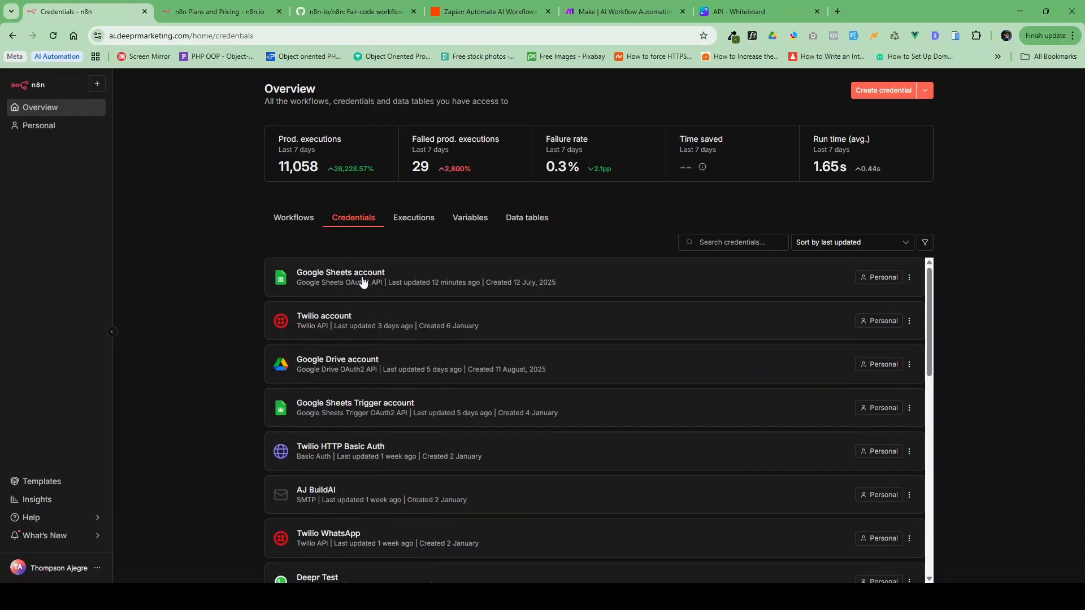
# Step: Examine the overview's executions, variables and data tables, and return to the list of workflows
pyautogui.click(414, 220)
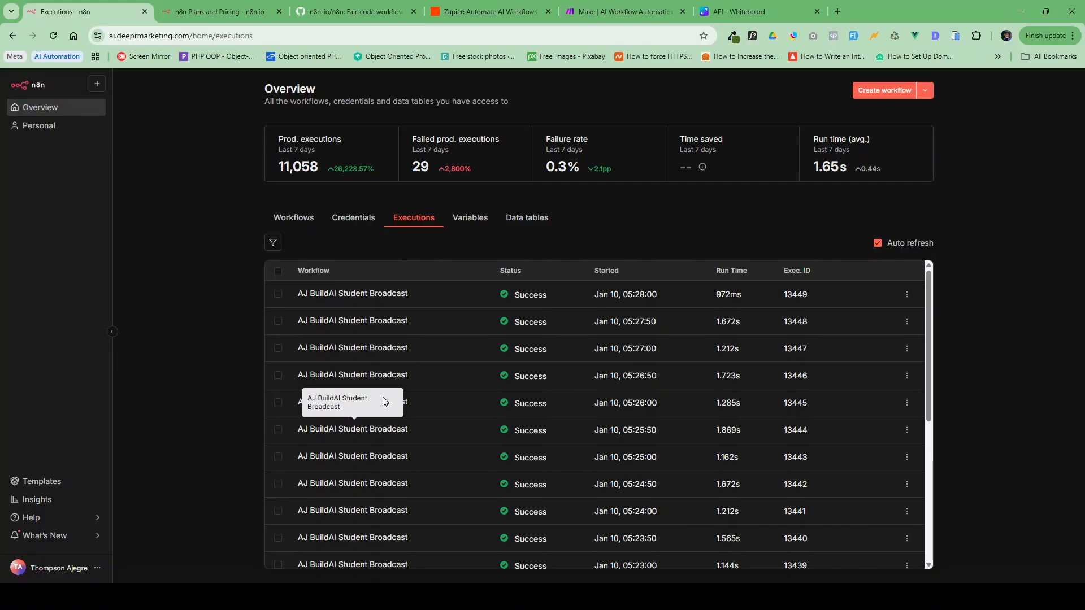
pyautogui.click(478, 222)
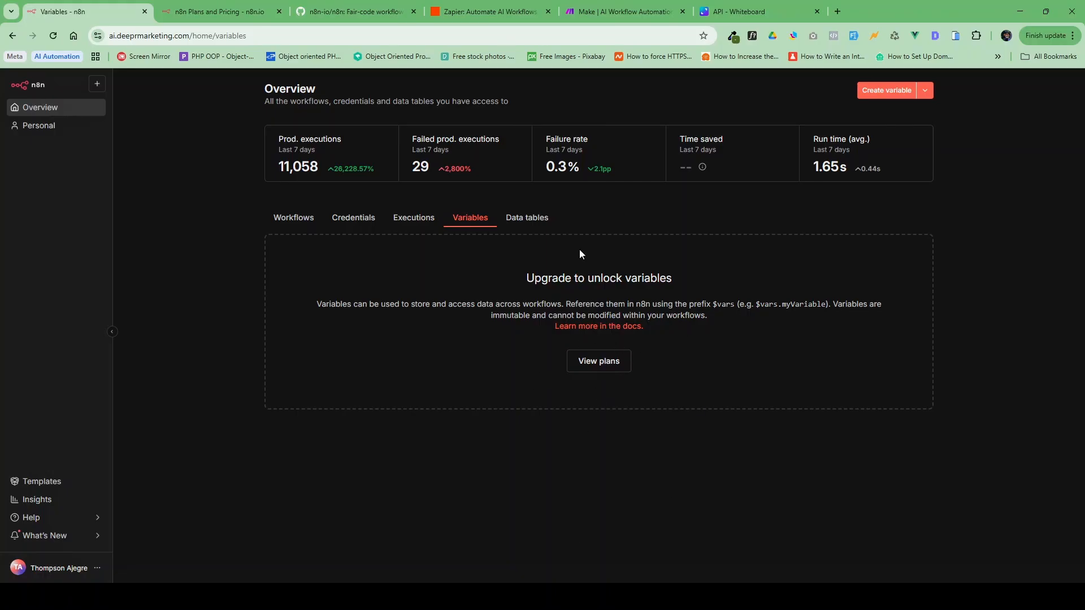
pyautogui.click(526, 218)
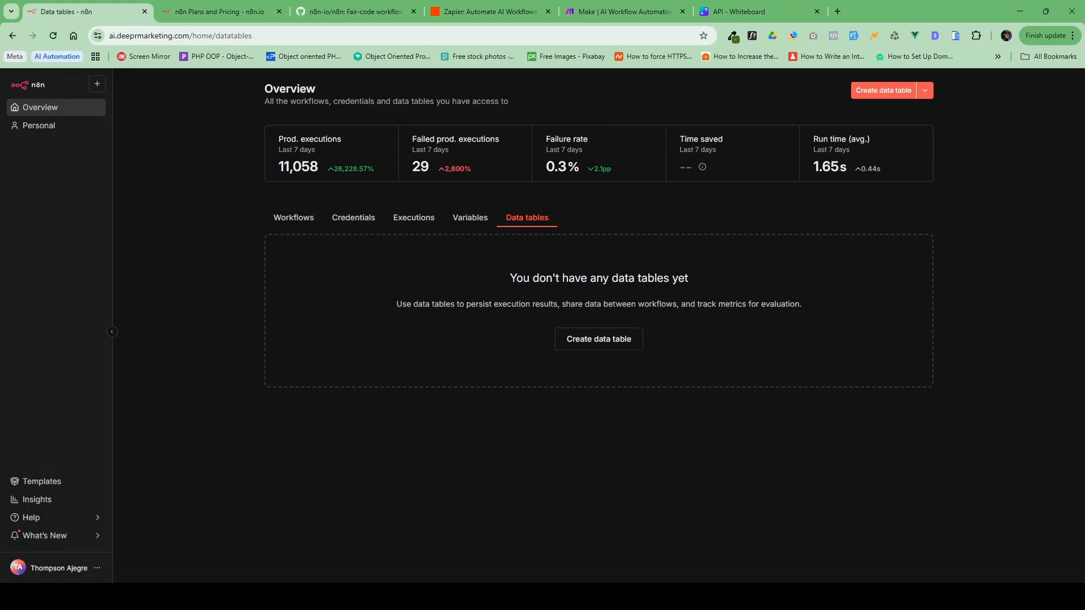
pyautogui.click(294, 218)
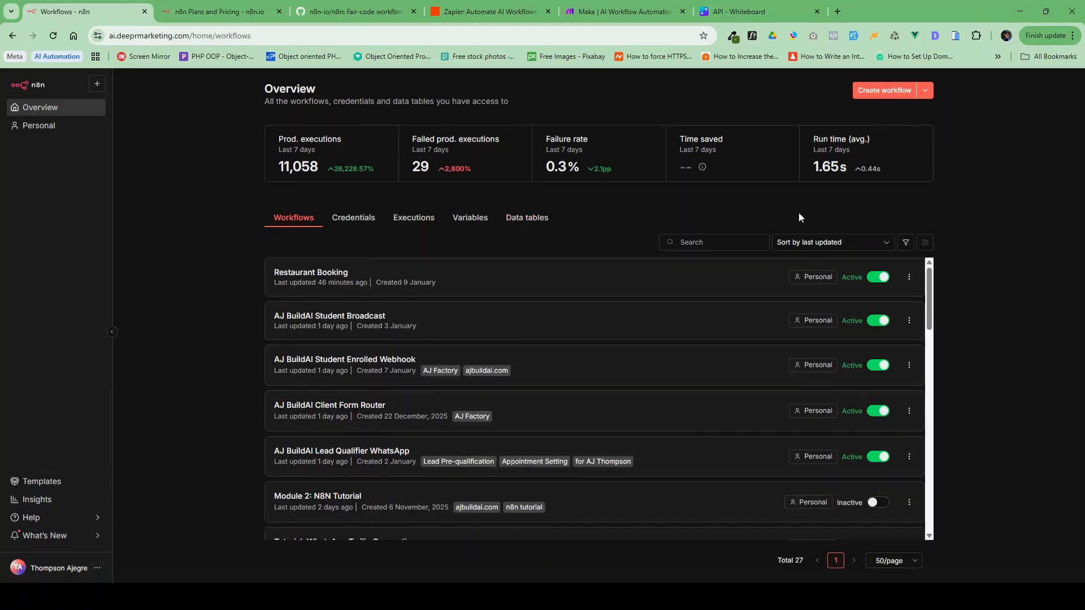
# Step: Create a new blank workflow and open the node picker to choose its trigger
pyautogui.click(875, 92)
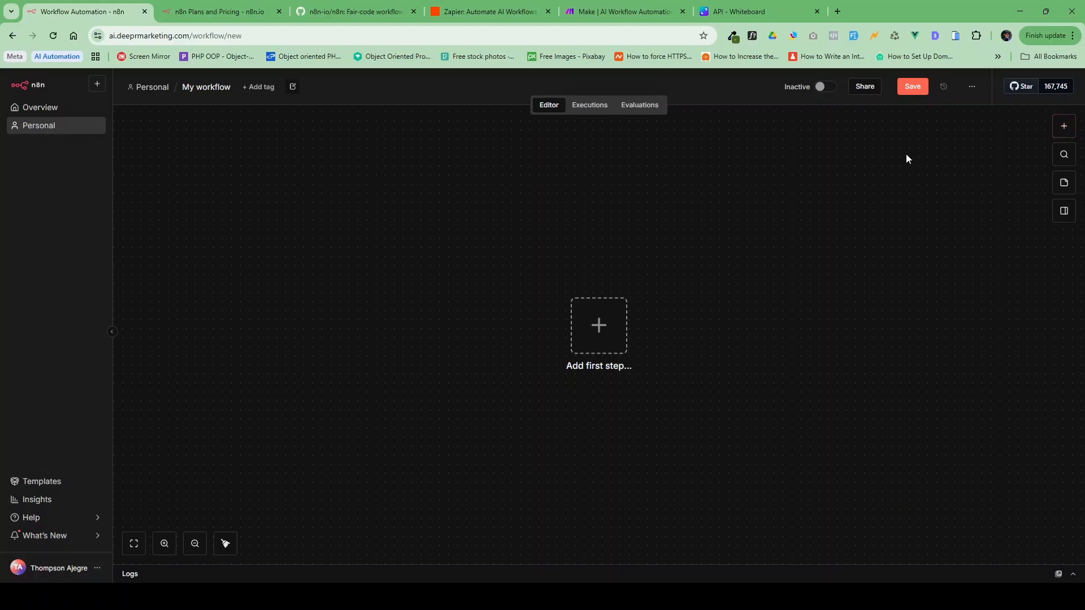
pyautogui.click(1064, 127)
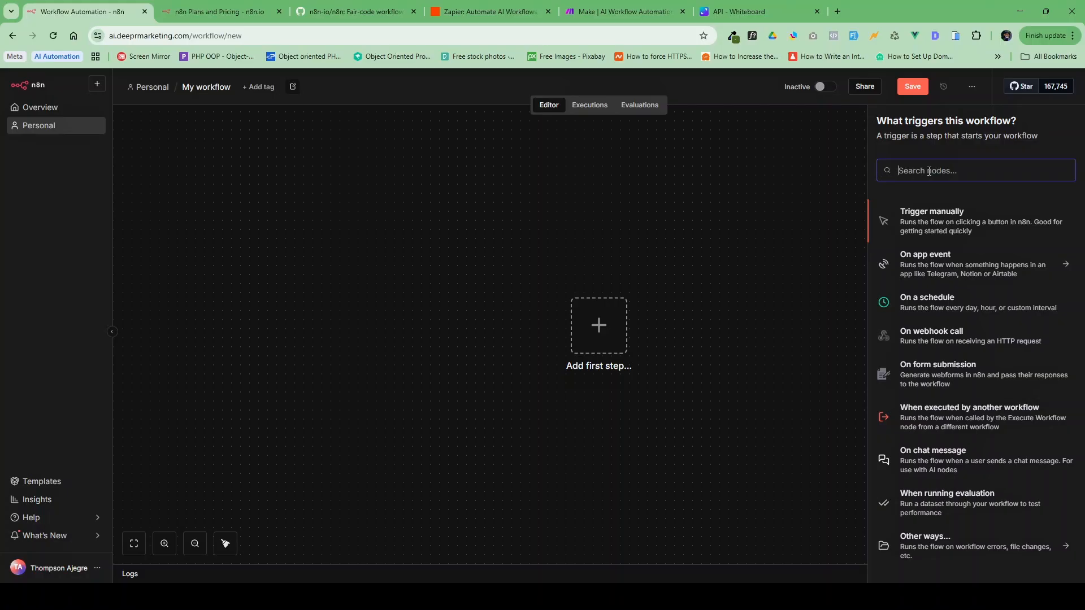
# Step: Search the available nodes for "date", "google she" and "ads", clearing the search between terms
pyautogui.write('date')
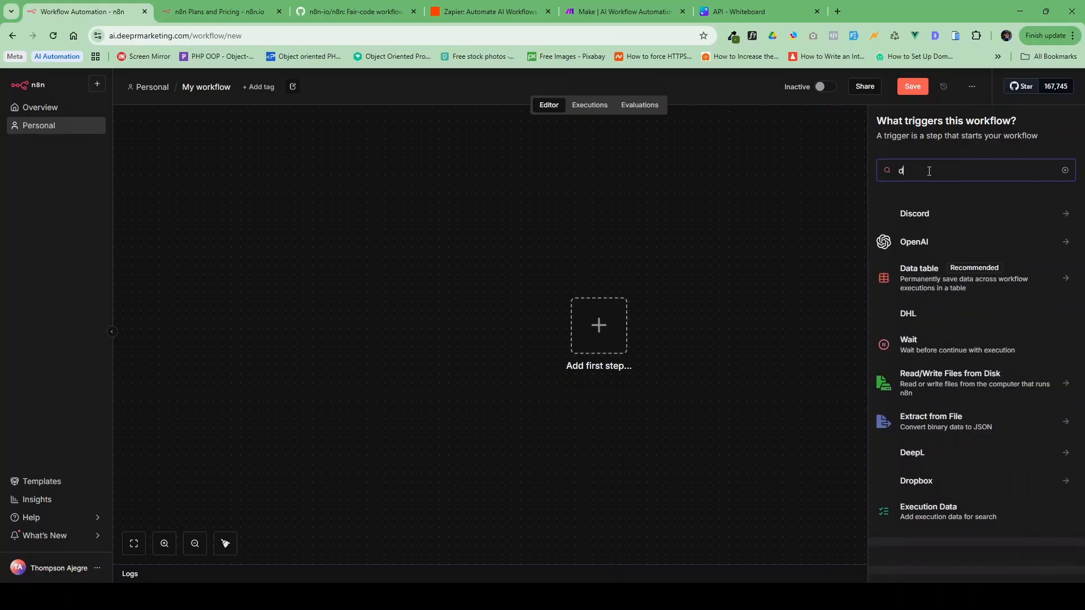
pyautogui.press('BackSpace')
pyautogui.press('BackSpace')
pyautogui.press('BackSpace')
pyautogui.press('BackSpace')
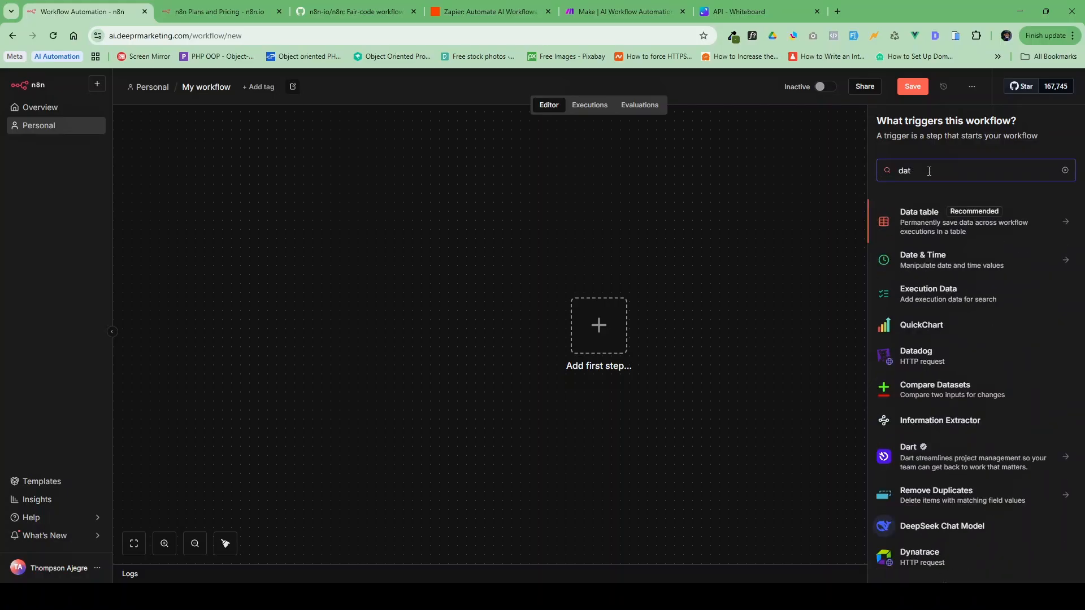
pyautogui.write('goog')
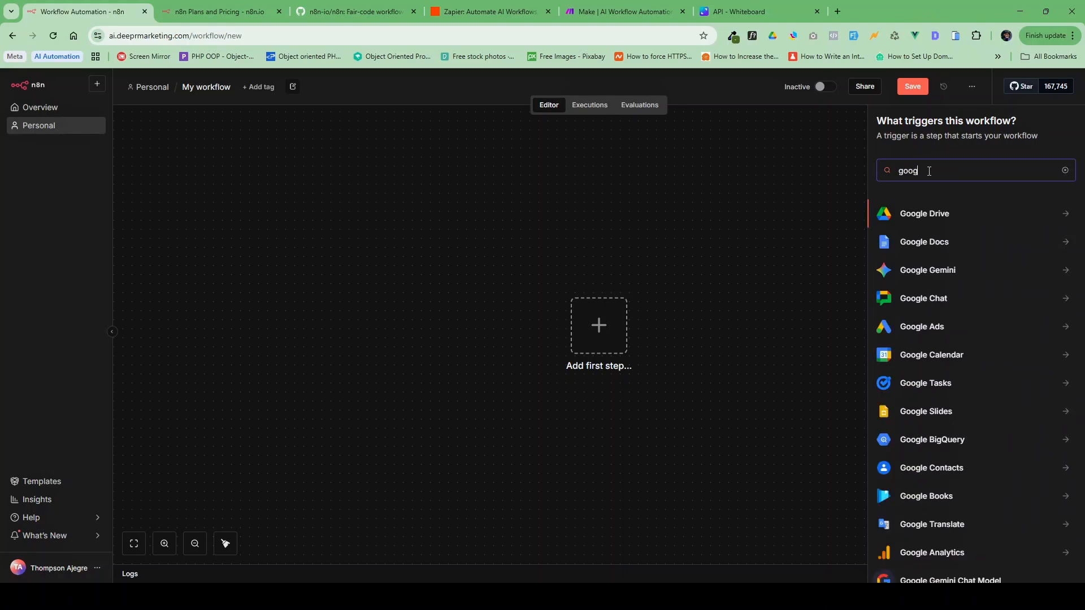
pyautogui.write('le she')
pyautogui.press('BackSpace')
pyautogui.press('BackSpace')
pyautogui.press('BackSpace')
pyautogui.press('BackSpace')
pyautogui.press('BackSpace')
pyautogui.press('BackSpace')
pyautogui.press('BackSpace')
pyautogui.press('BackSpace')
pyautogui.press('BackSpace')
pyautogui.press('BackSpace')
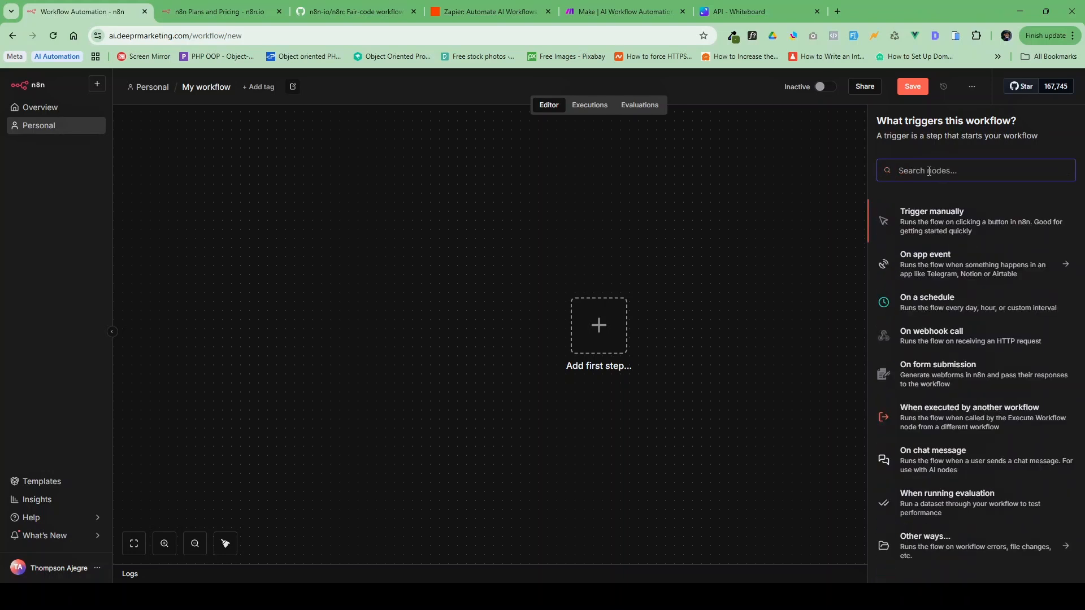
pyautogui.write('ads')
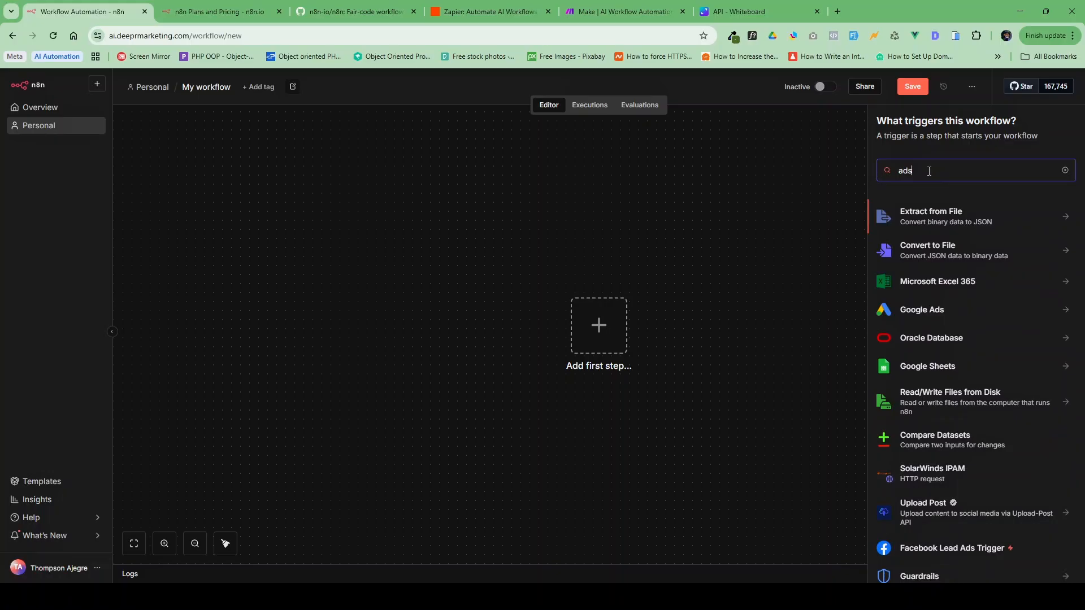
# Step: Search the trigger nodes for "Meta" and "Face", clear the search and close the node picker
pyautogui.press('BackSpace')
pyautogui.press('BackSpace')
pyautogui.press('BackSpace')
pyautogui.write('Meta')
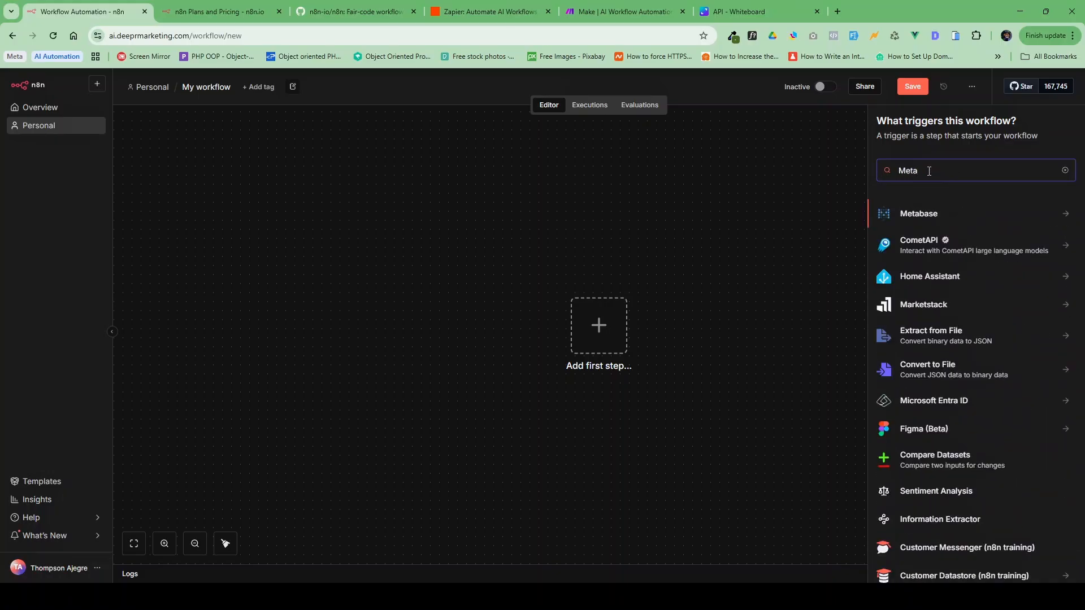
pyautogui.press('BackSpace')
pyautogui.press('BackSpace')
pyautogui.press('BackSpace')
pyautogui.press('BackSpace')
pyautogui.write('Face')
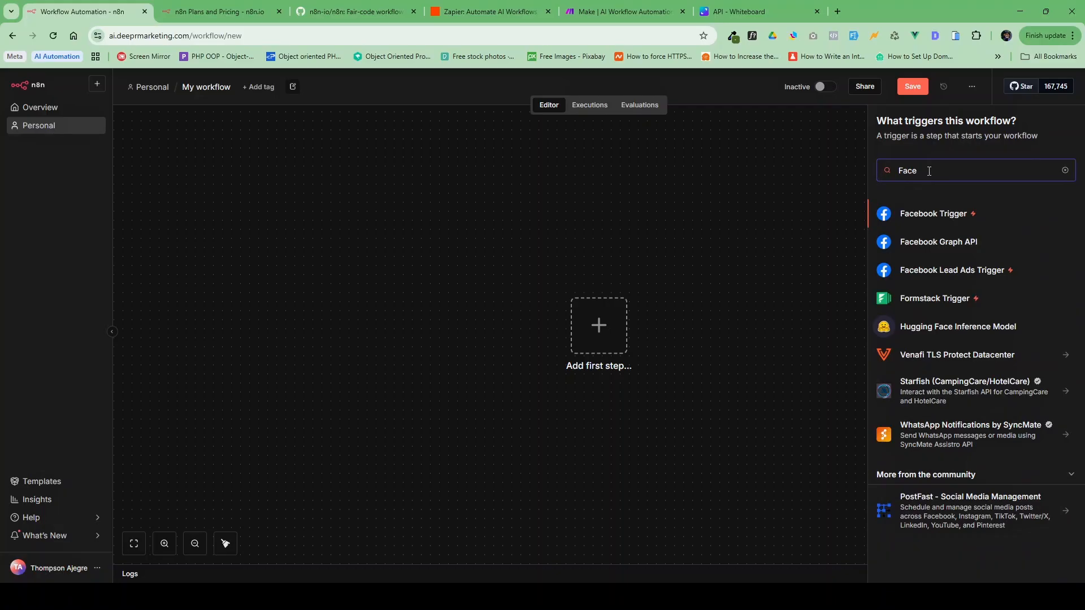
pyautogui.press('BackSpace')
pyautogui.press('BackSpace')
pyautogui.press('BackSpace')
pyautogui.press('BackSpace')
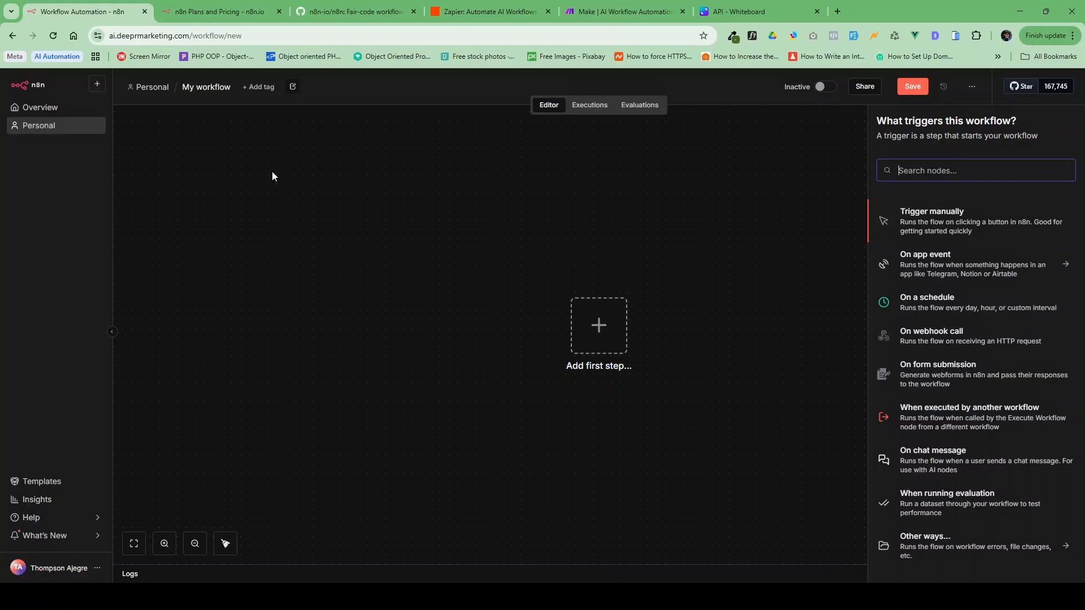
pyautogui.click(354, 239)
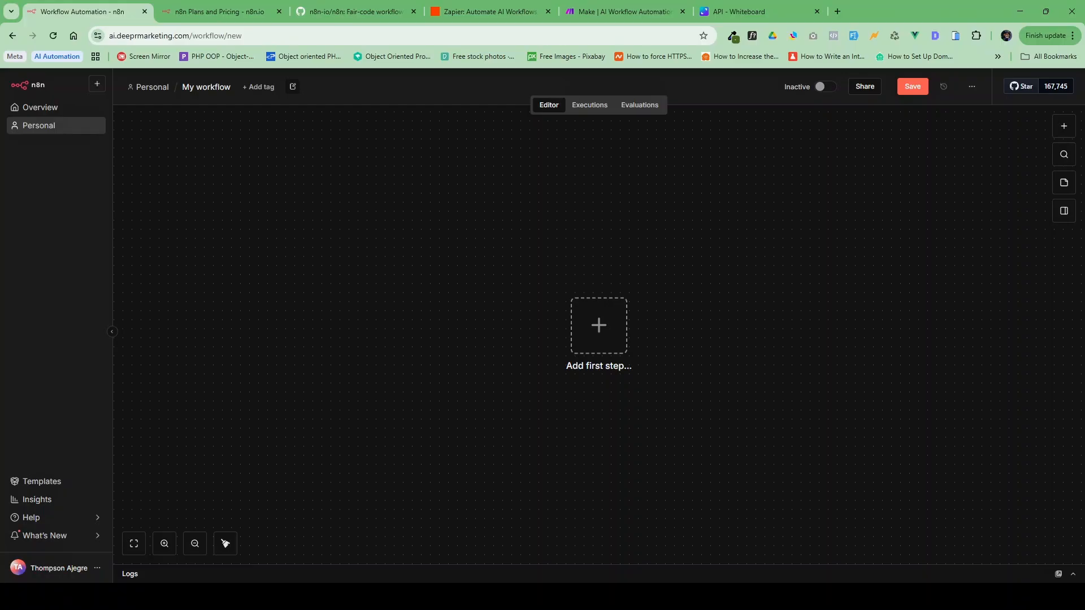
# Step: Add a Schedule Trigger as the workflow's first step and keep its trigger interval on Days
pyautogui.click(1065, 127)
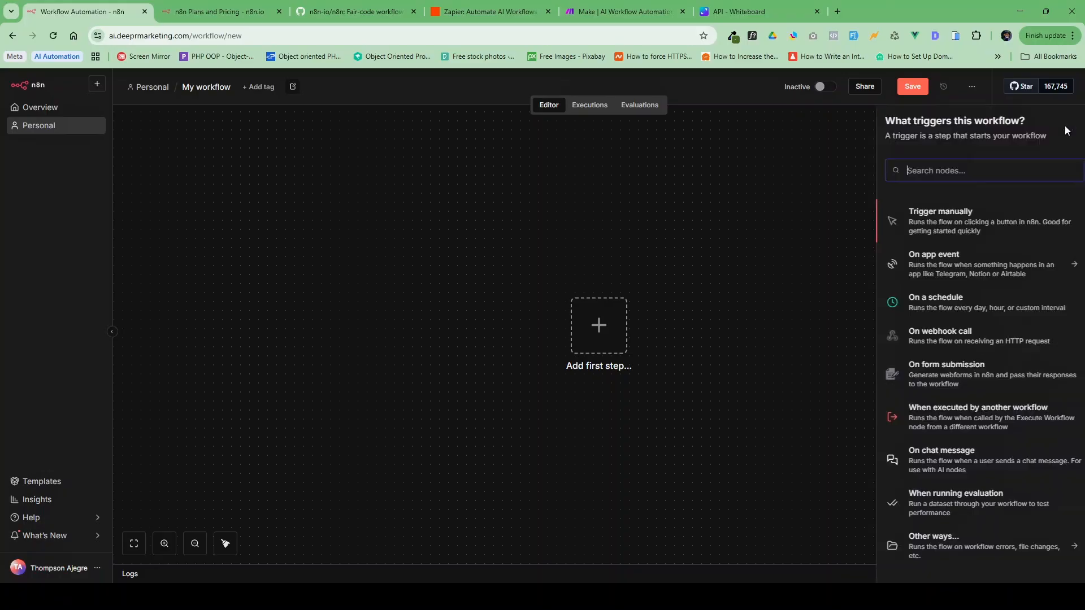
pyautogui.write('s')
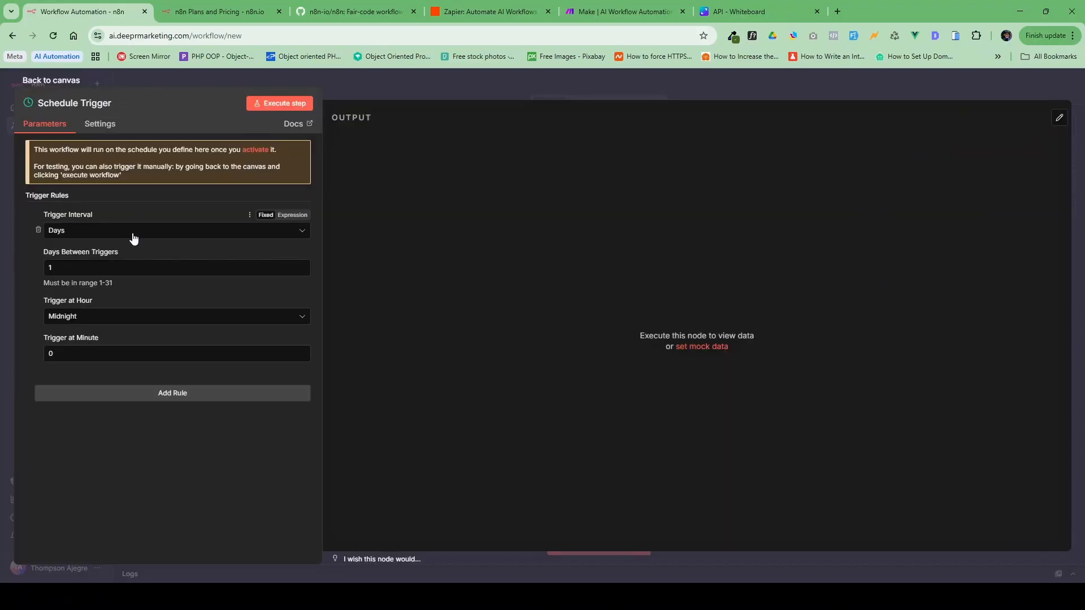
pyautogui.click(133, 238)
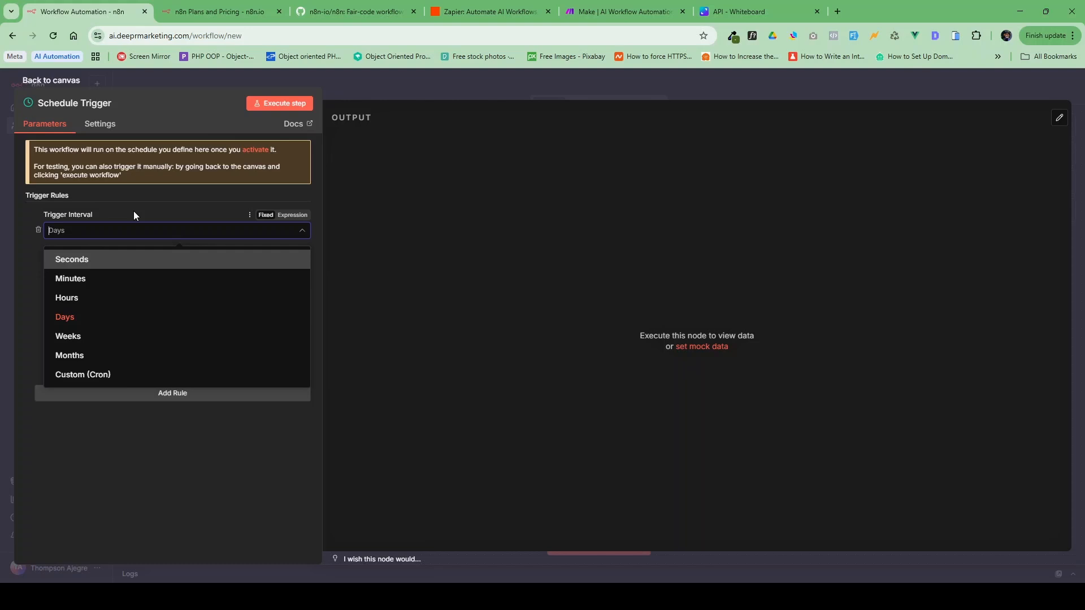
pyautogui.click(98, 320)
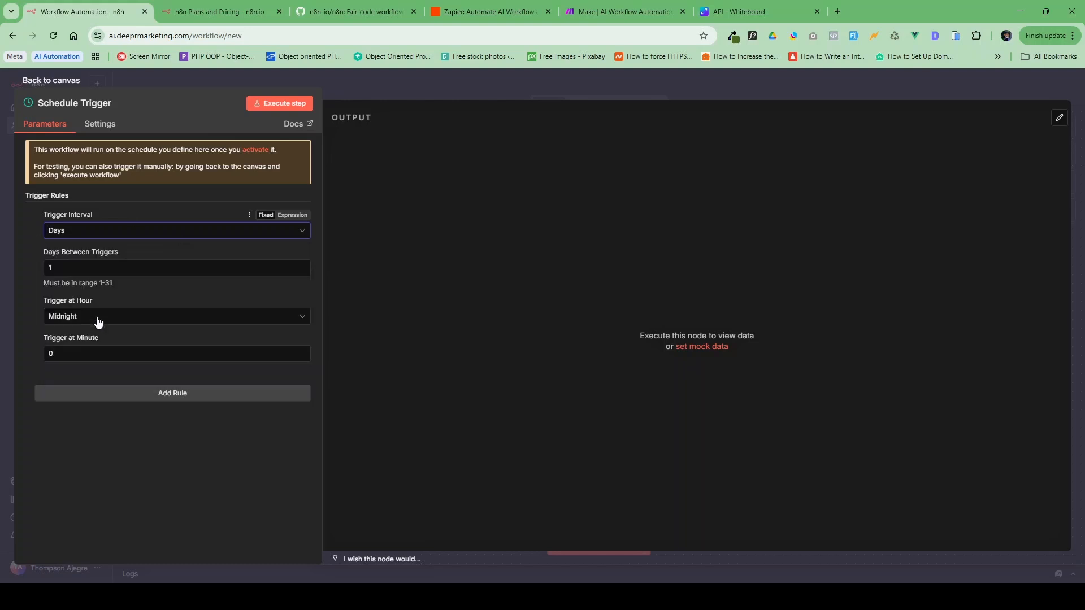
# Step: Set the daily schedule to trigger at 8am, trying minute 15 before setting the minute back to 0
pyautogui.click(90, 271)
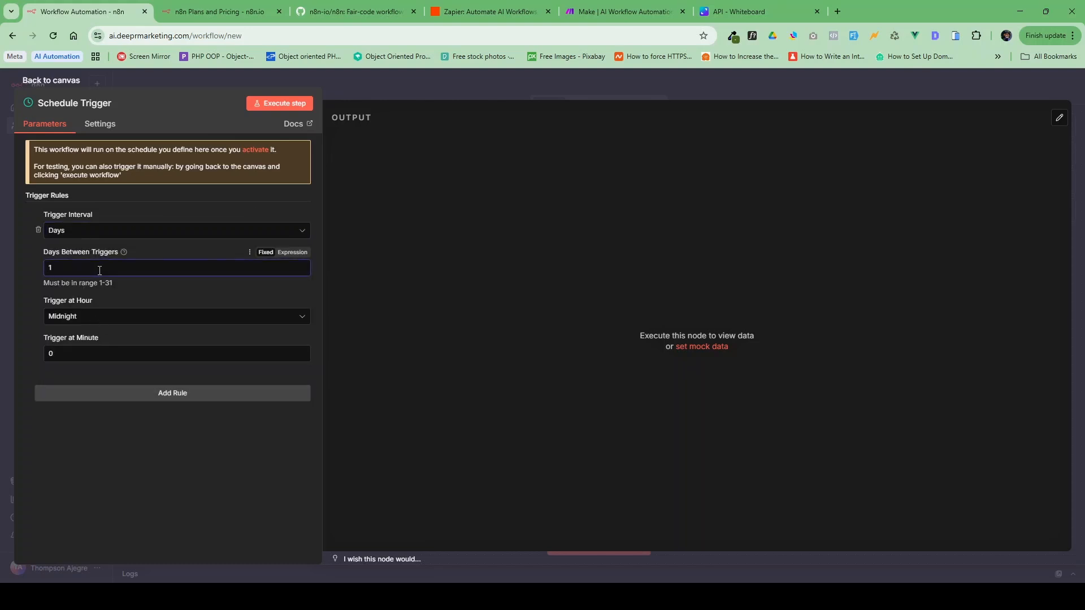
pyautogui.click(85, 321)
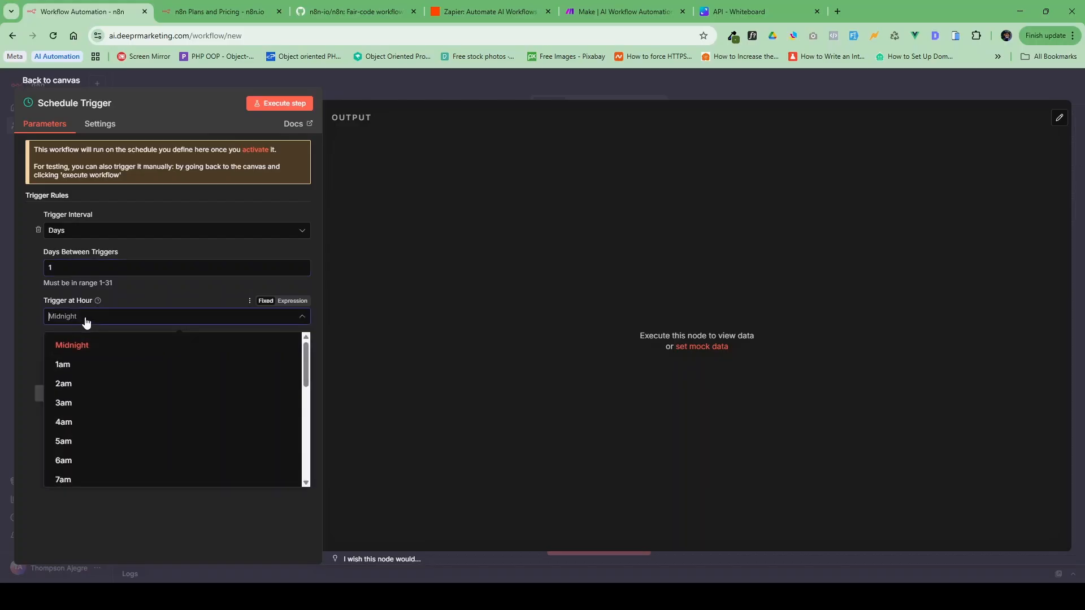
pyautogui.scroll(-2, 70, 392)
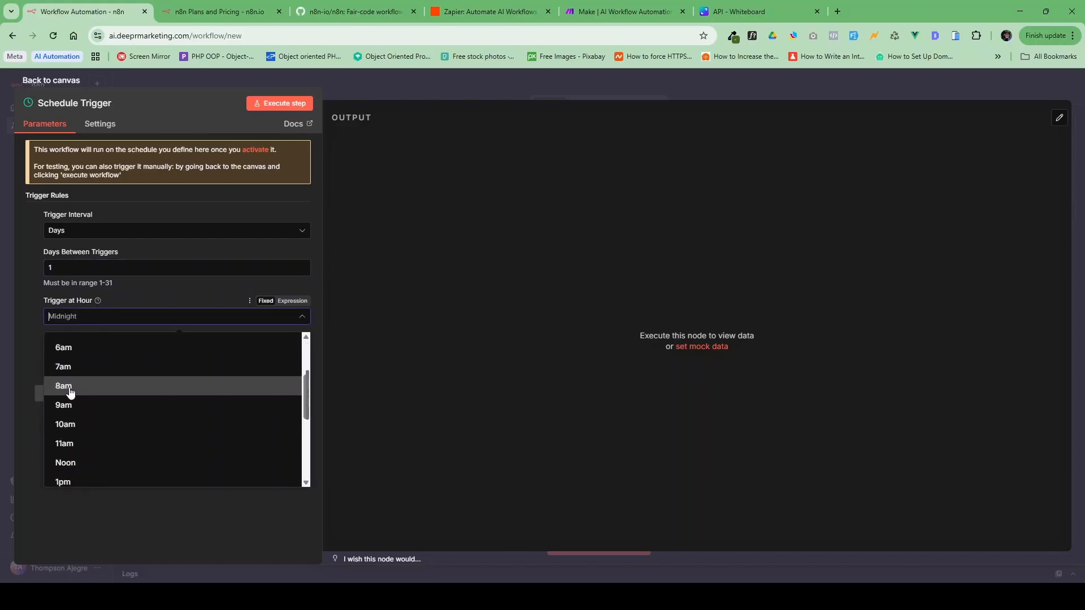
pyautogui.click(70, 392)
pyautogui.click(63, 352)
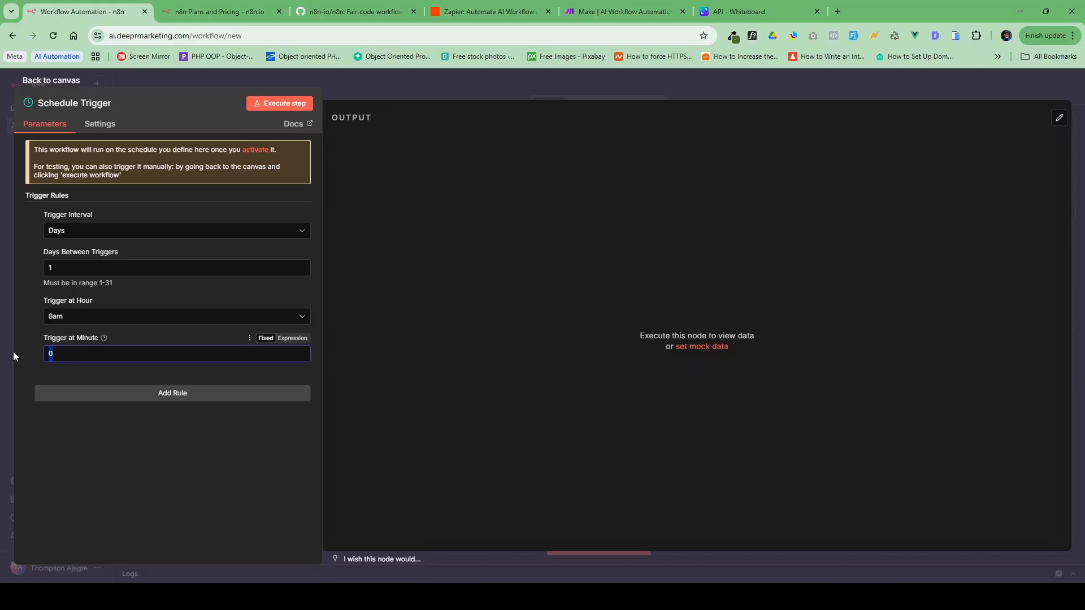
pyautogui.write('5')
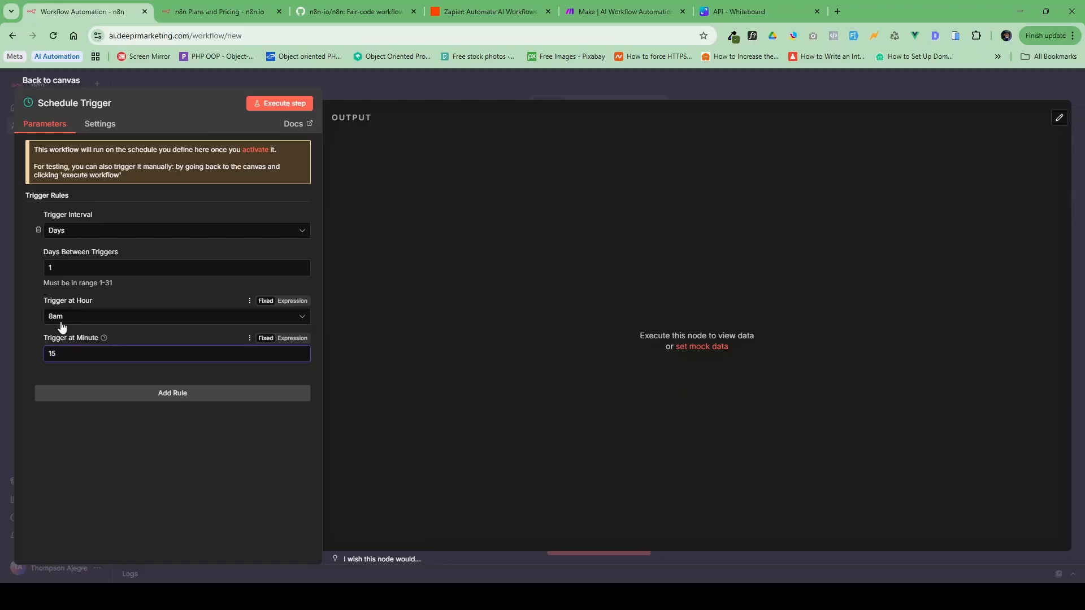
pyautogui.moveTo(94, 354); pyautogui.dragTo(22, 355)
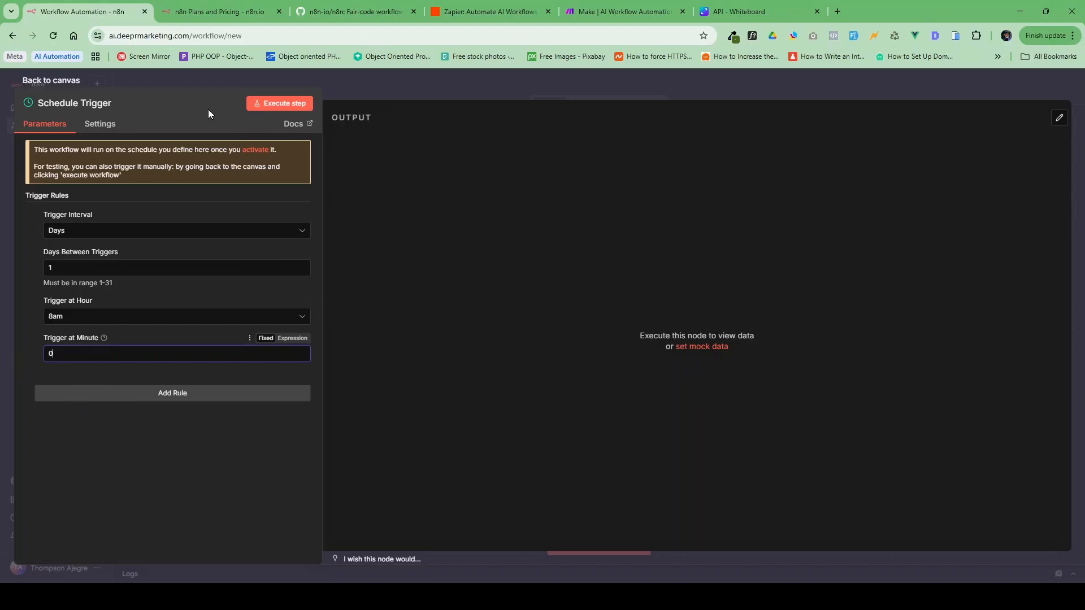
# Step: Execute the Schedule Trigger step and reposition its node on the canvas, leaving room for more nodes after it
pyautogui.click(282, 104)
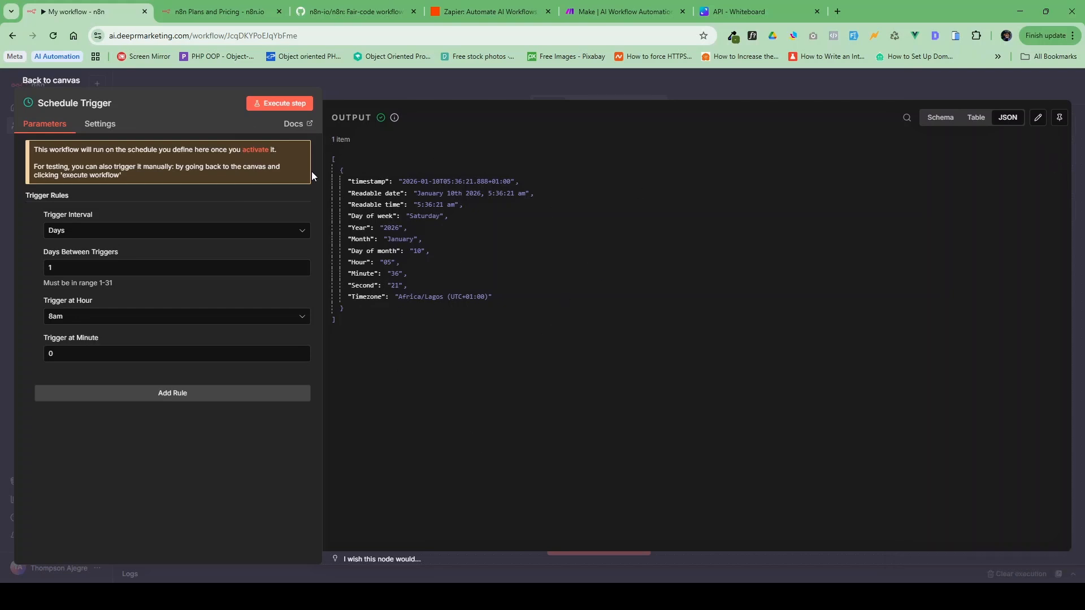
pyautogui.click(117, 81)
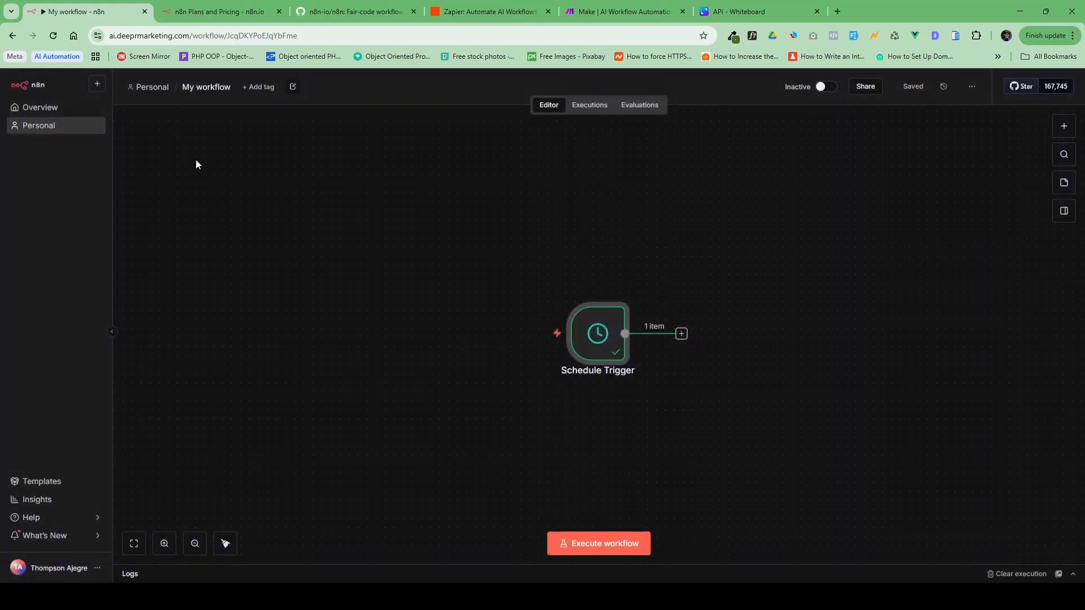
pyautogui.moveTo(361, 307)
pyautogui.mouseDown()
pyautogui.moveTo(469, 308)
pyautogui.moveTo(360, 309)
pyautogui.moveTo(350, 300)
pyautogui.mouseUp()
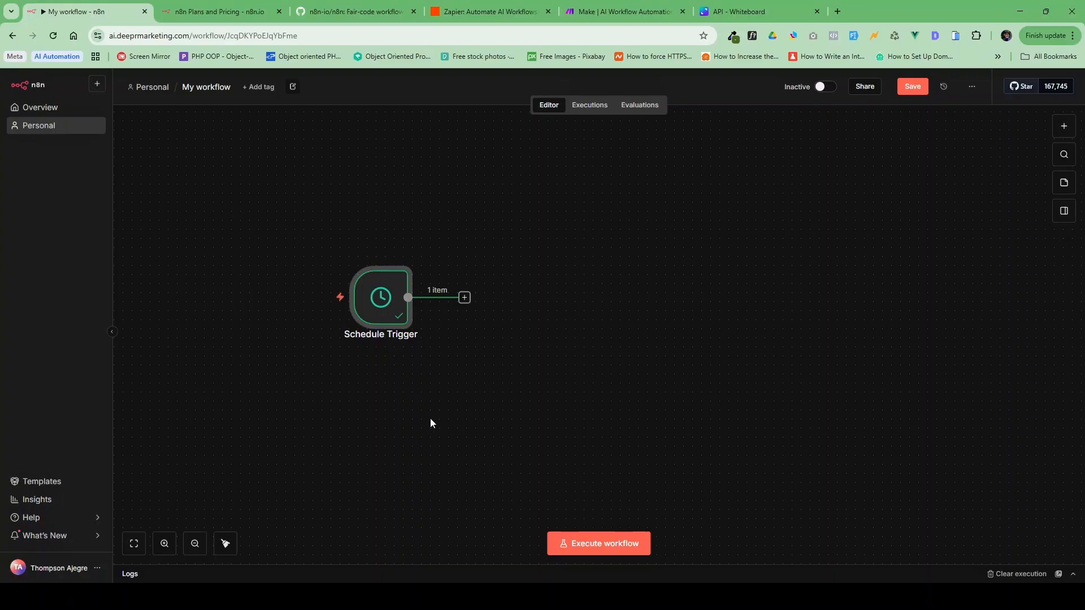
pyautogui.moveTo(382, 302)
pyautogui.mouseDown()
pyautogui.moveTo(391, 310)
pyautogui.moveTo(498, 297)
pyautogui.moveTo(418, 290)
pyautogui.moveTo(372, 314)
pyautogui.moveTo(364, 307)
pyautogui.mouseUp()
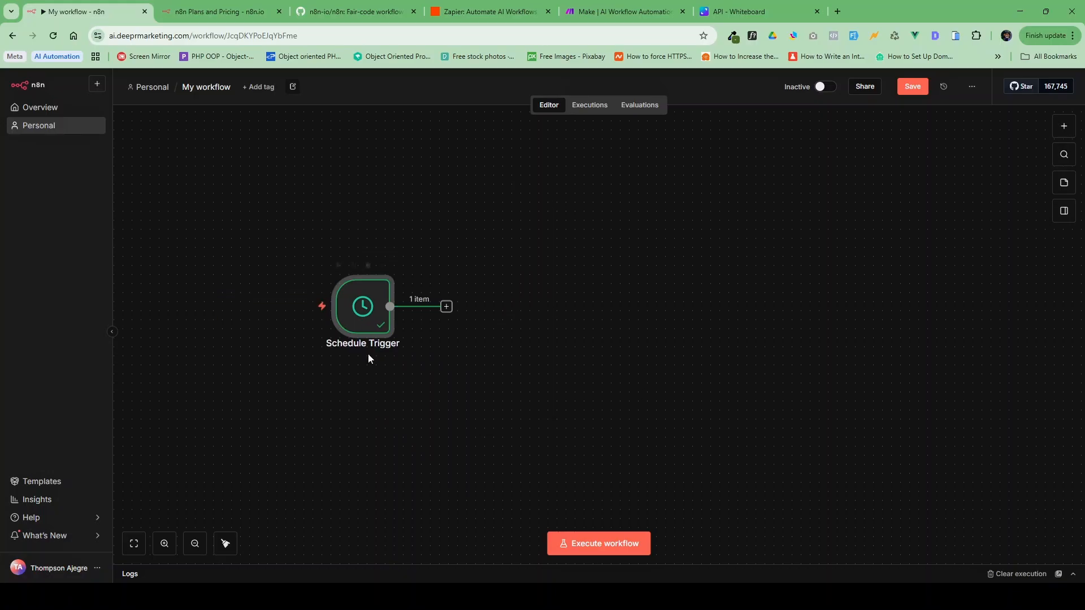
pyautogui.moveTo(366, 316)
pyautogui.mouseDown()
pyautogui.moveTo(367, 331)
pyautogui.moveTo(357, 324)
pyautogui.mouseUp()
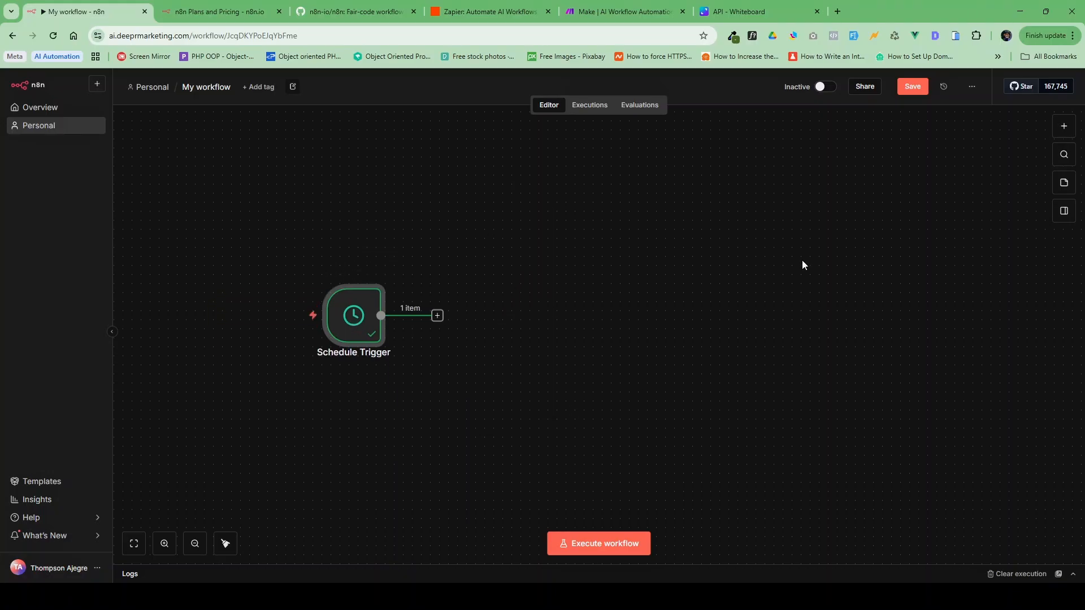
pyautogui.moveTo(347, 324); pyautogui.dragTo(329, 316)
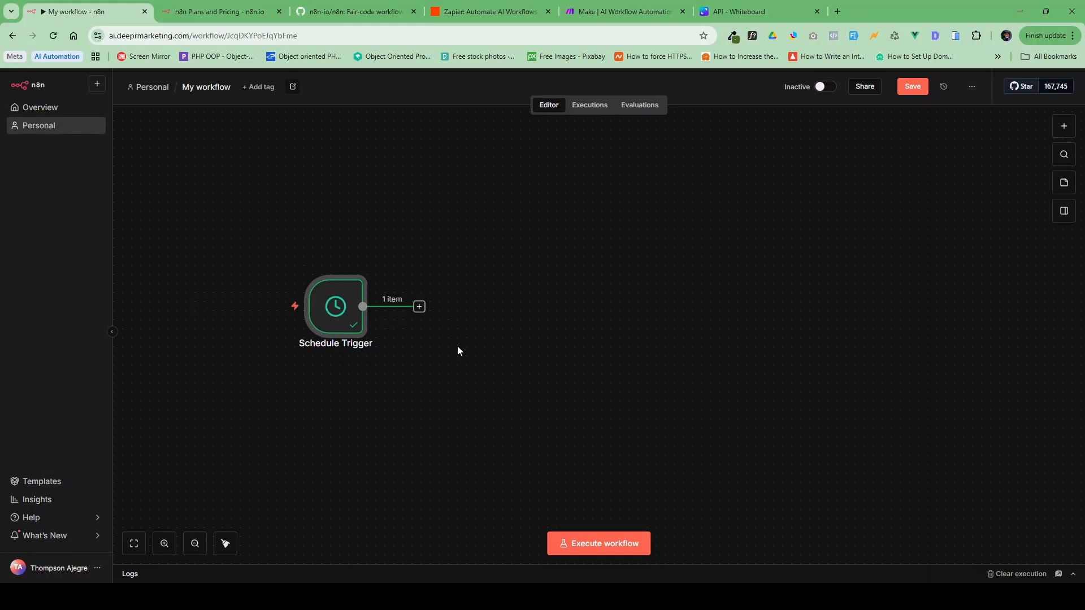
# Step: Find "edit" among the nodes and add an Edit Fields (Set) node after the Schedule Trigger
pyautogui.moveTo(297, 277)
pyautogui.moveTo(326, 337)
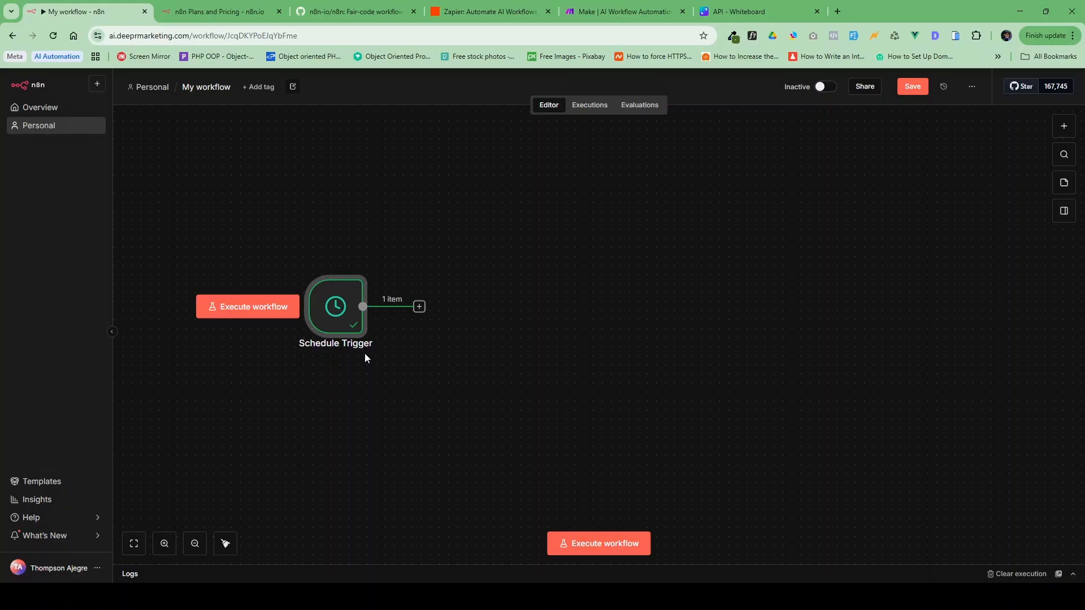
pyautogui.moveTo(342, 311)
pyautogui.click(419, 307)
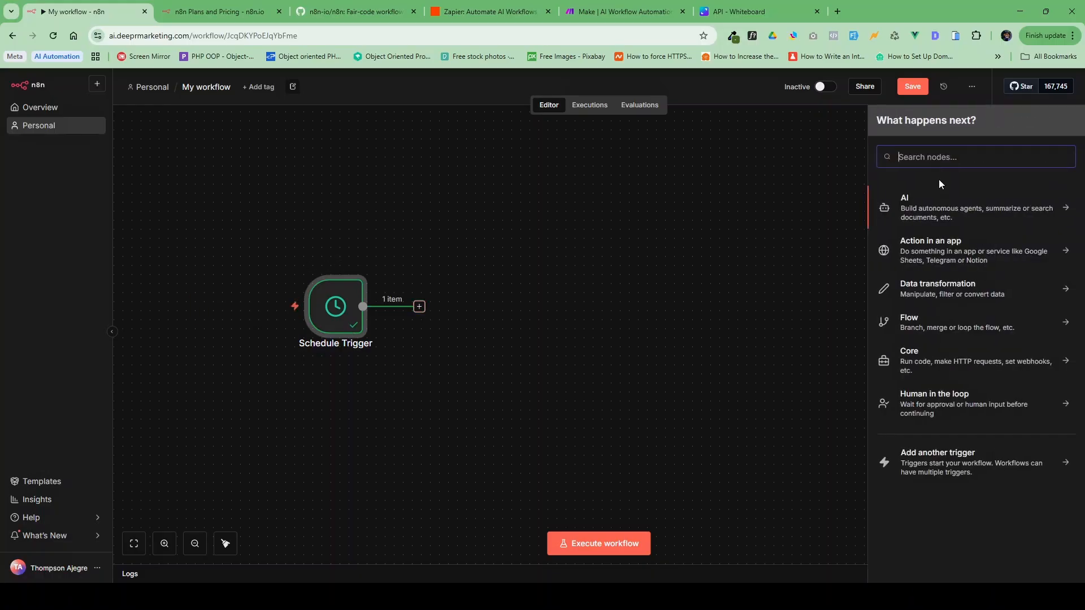
pyautogui.write('edit')
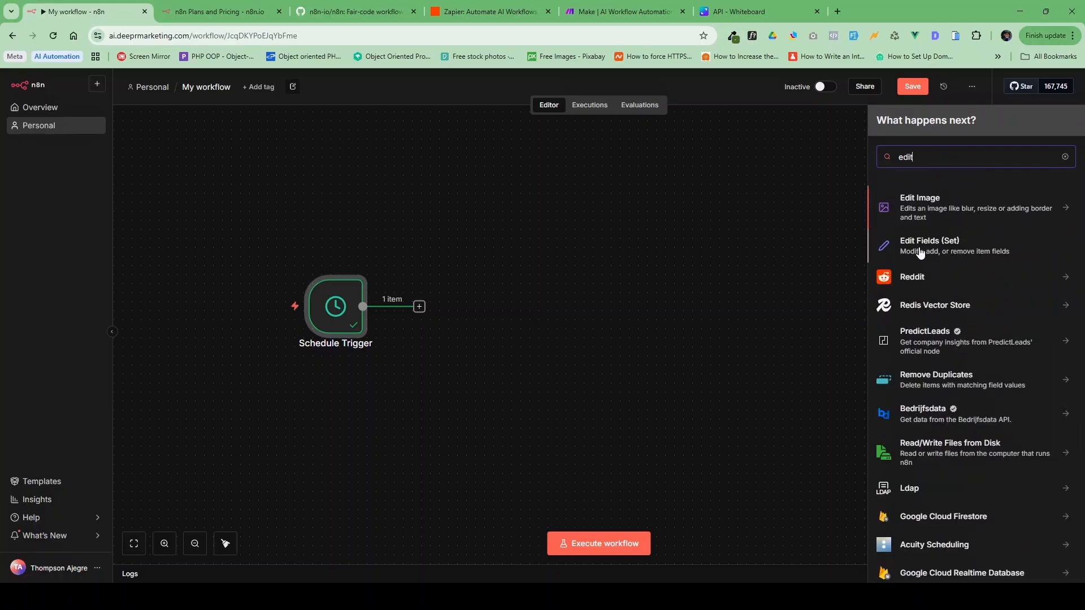
pyautogui.click(918, 249)
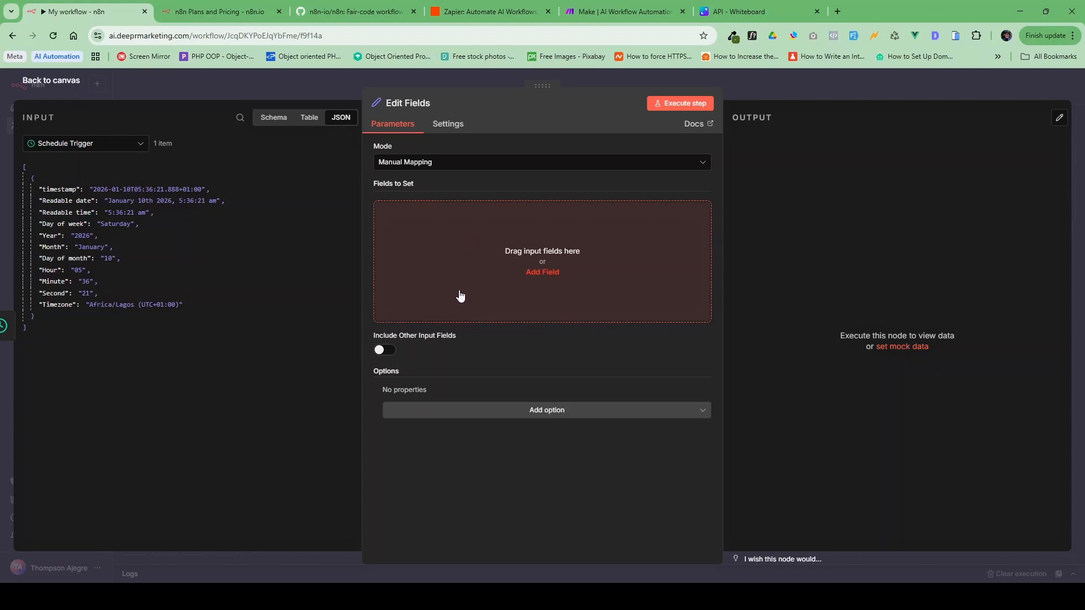
# Step: Add a field named "message" to the Edit Fields node and switch the field name to Expression mode
pyautogui.click(544, 273)
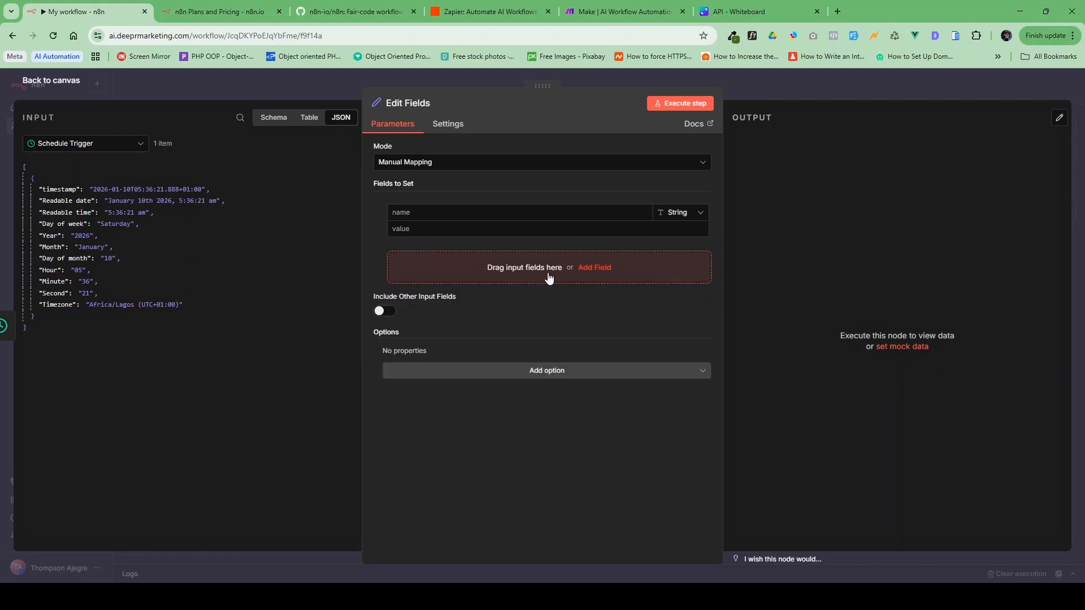
pyautogui.click(411, 214)
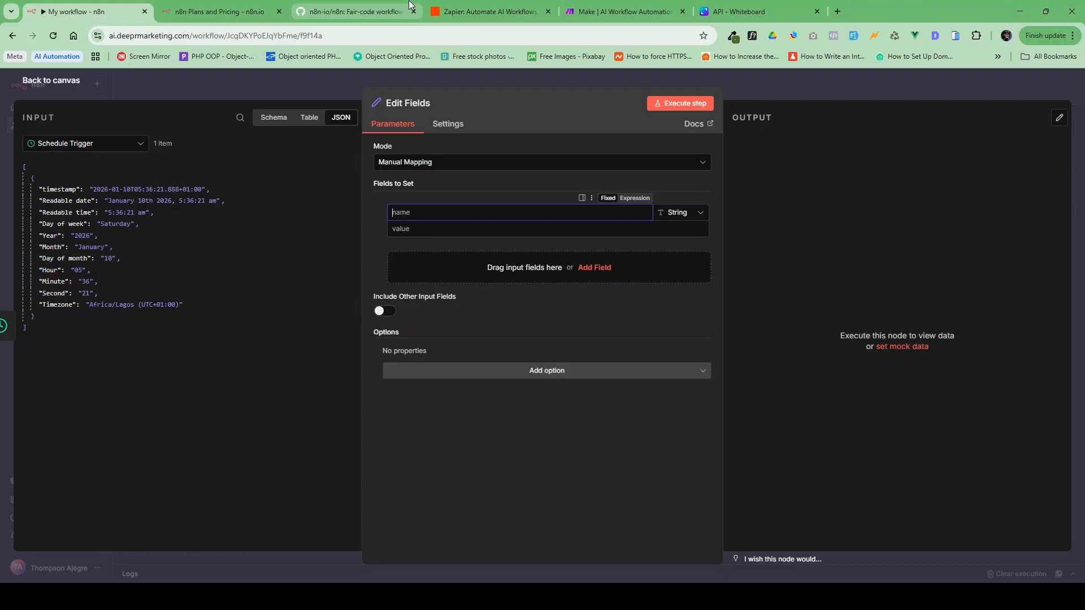
pyautogui.write('message')
pyautogui.click(636, 198)
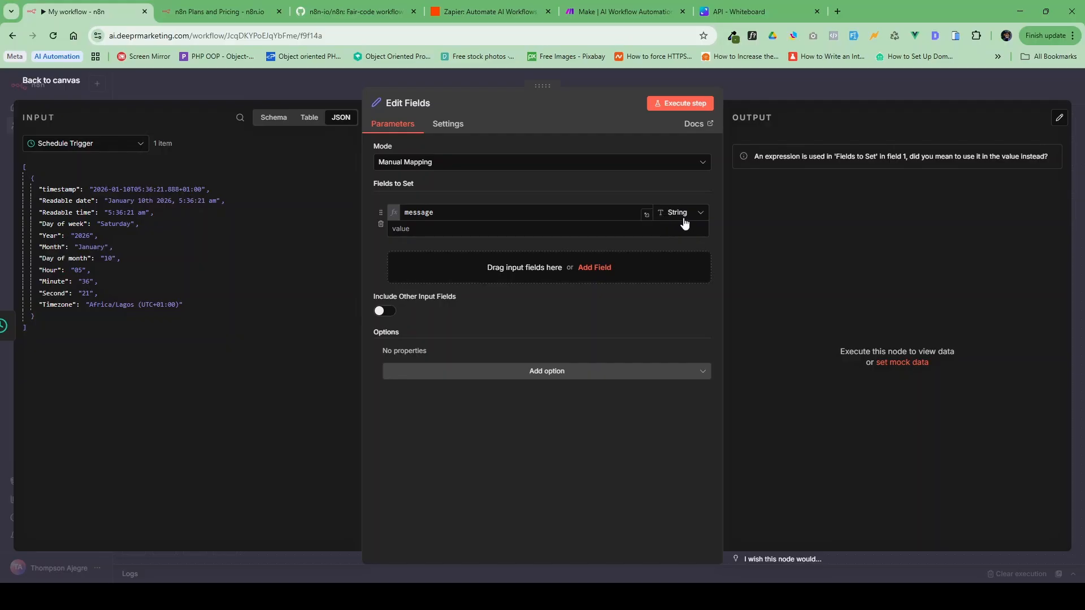
pyautogui.click(442, 212)
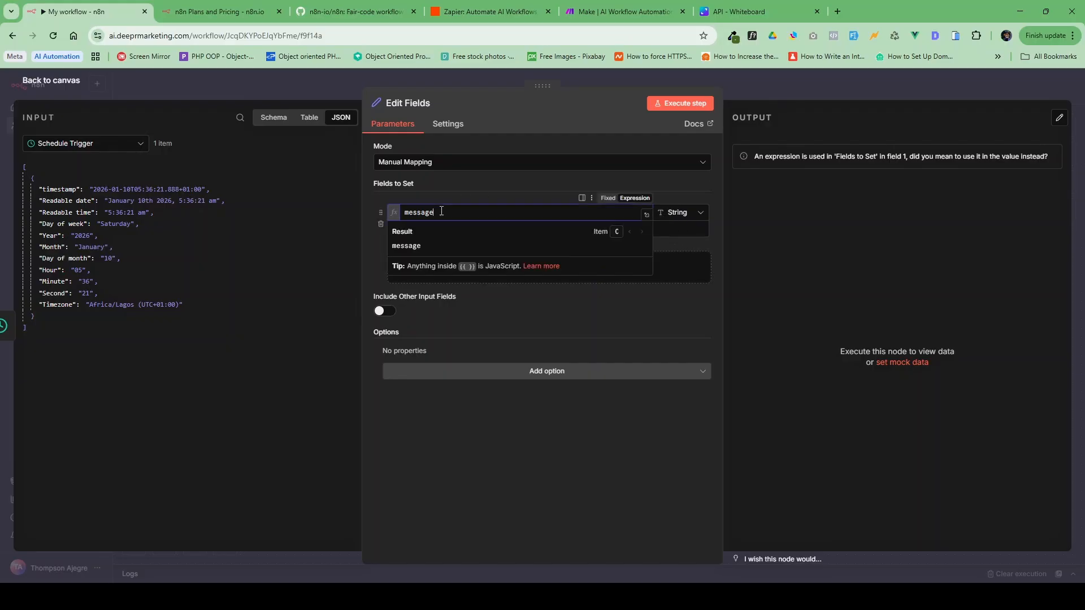
pyautogui.click(469, 193)
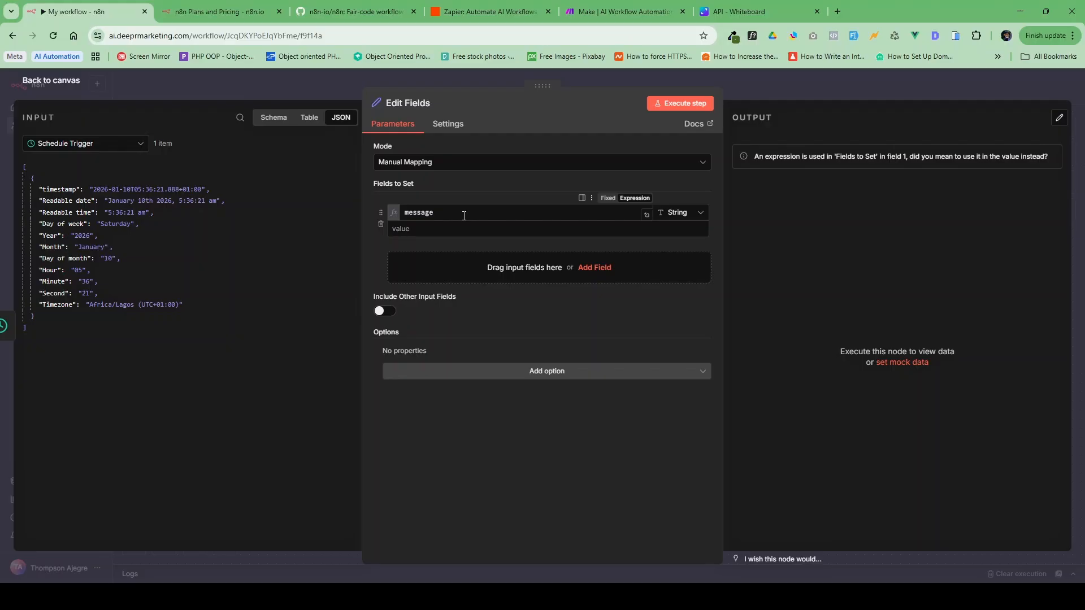
pyautogui.moveTo(449, 215); pyautogui.dragTo(399, 218)
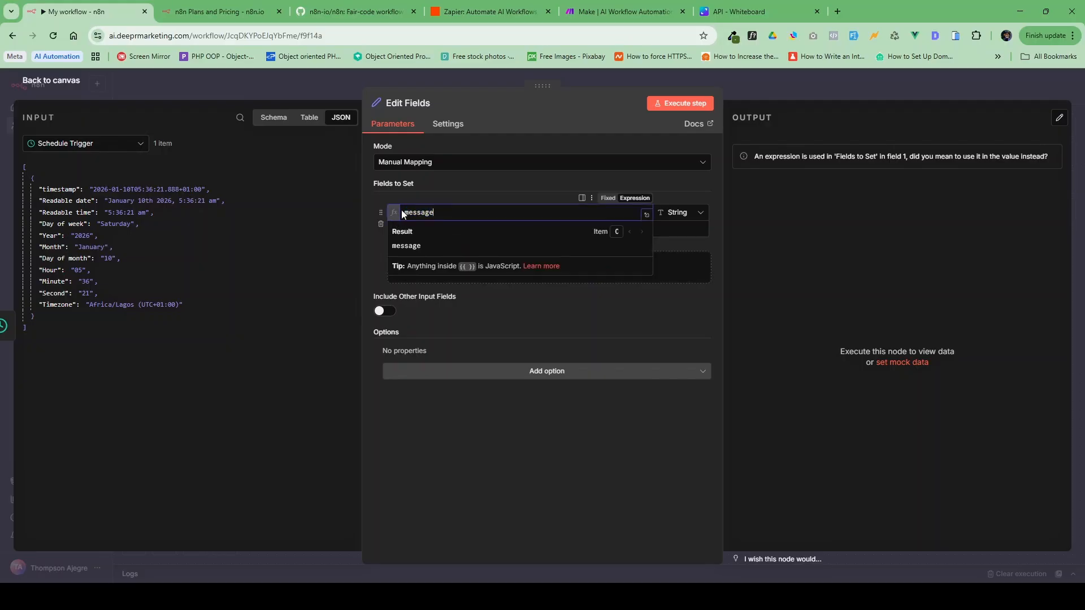
pyautogui.click(460, 184)
pyautogui.moveTo(435, 213); pyautogui.dragTo(385, 218)
# Step: Review the data types offered for the message field, keeping String selected
pyautogui.click(690, 214)
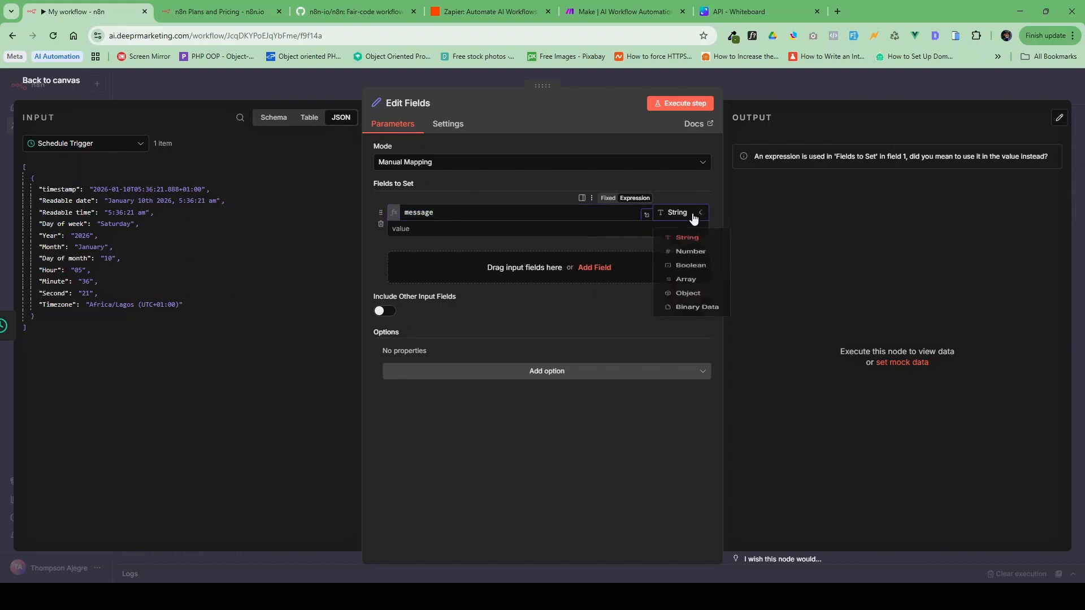
pyautogui.click(692, 242)
pyautogui.click(678, 215)
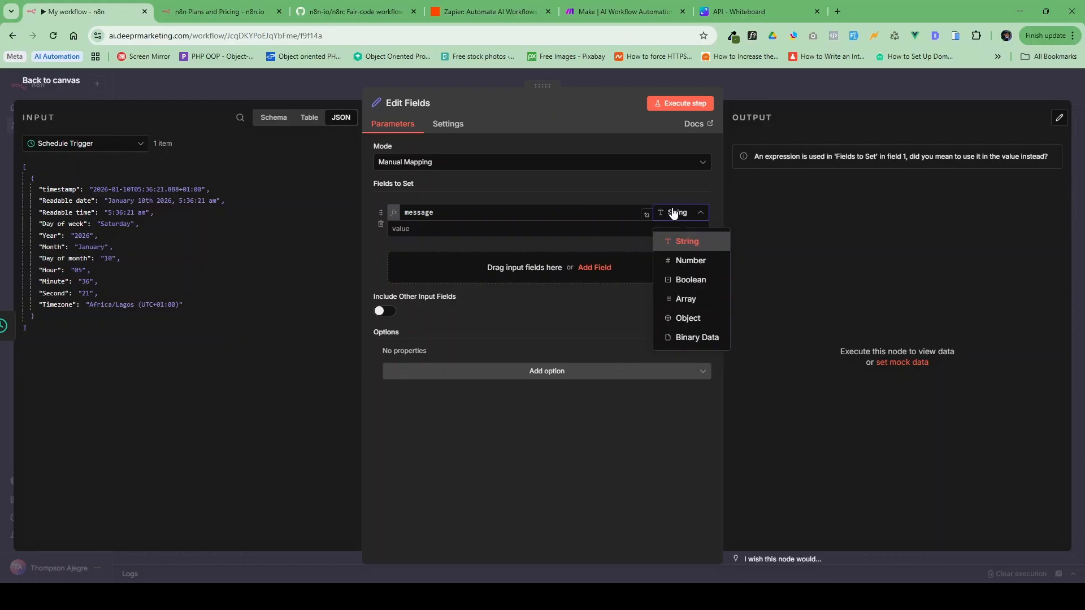
pyautogui.click(673, 213)
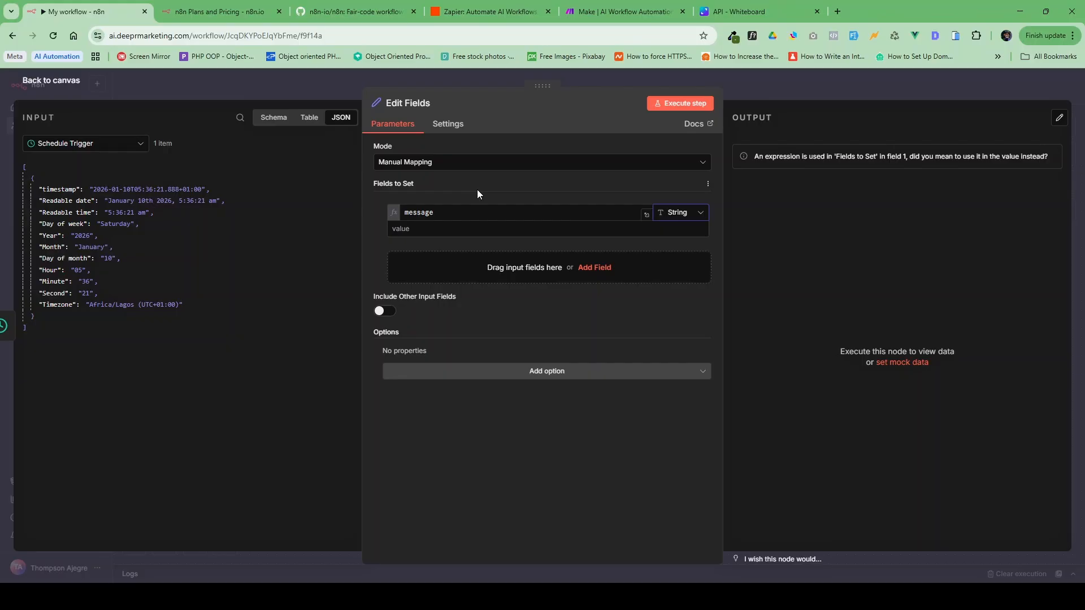
pyautogui.click(681, 213)
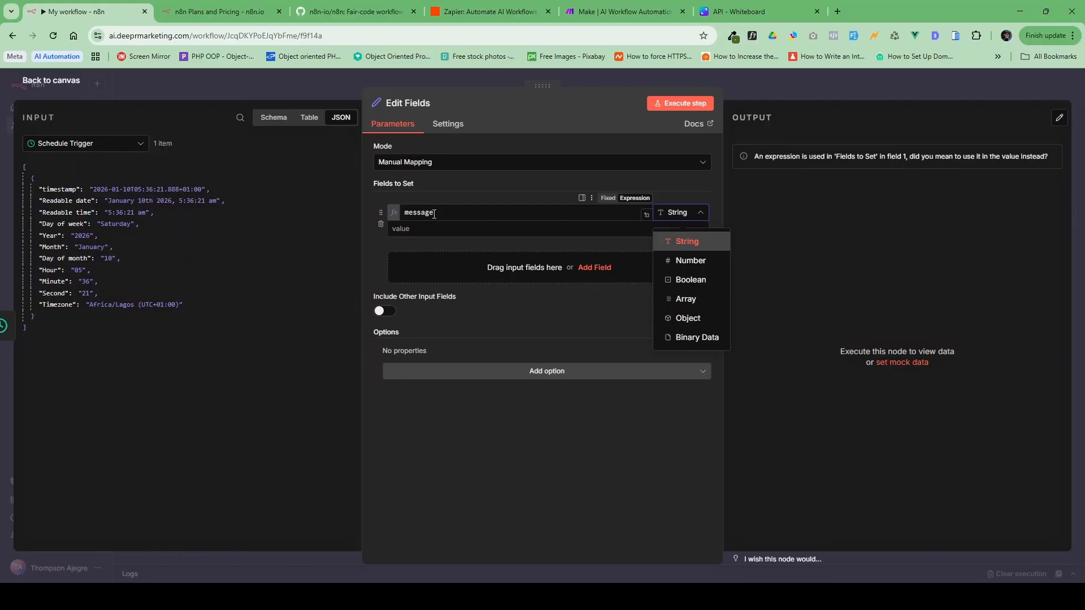
# Step: Set the message field's value to "Good morning, Chief! It's time to make money."
pyautogui.click(428, 229)
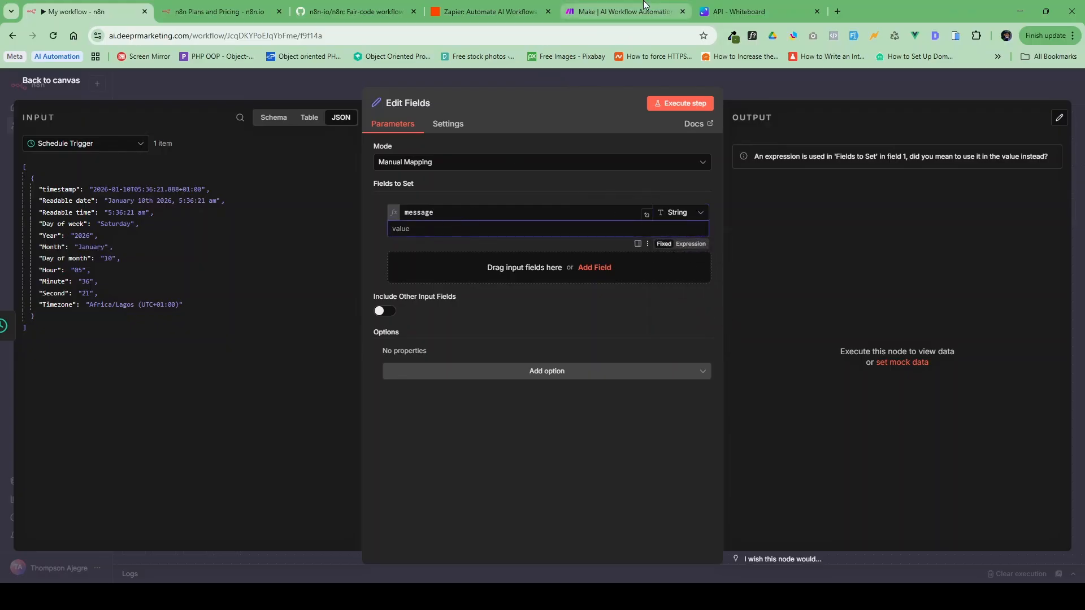
pyautogui.write('"')
pyautogui.press('BackSpace')
pyautogui.write("Good morning , Chief! It's")
pyautogui.press('BackSpace')
pyautogui.press('BackSpace')
pyautogui.press('BackSpace')
pyautogui.press('BackSpace')
pyautogui.write("It's time to make money.")
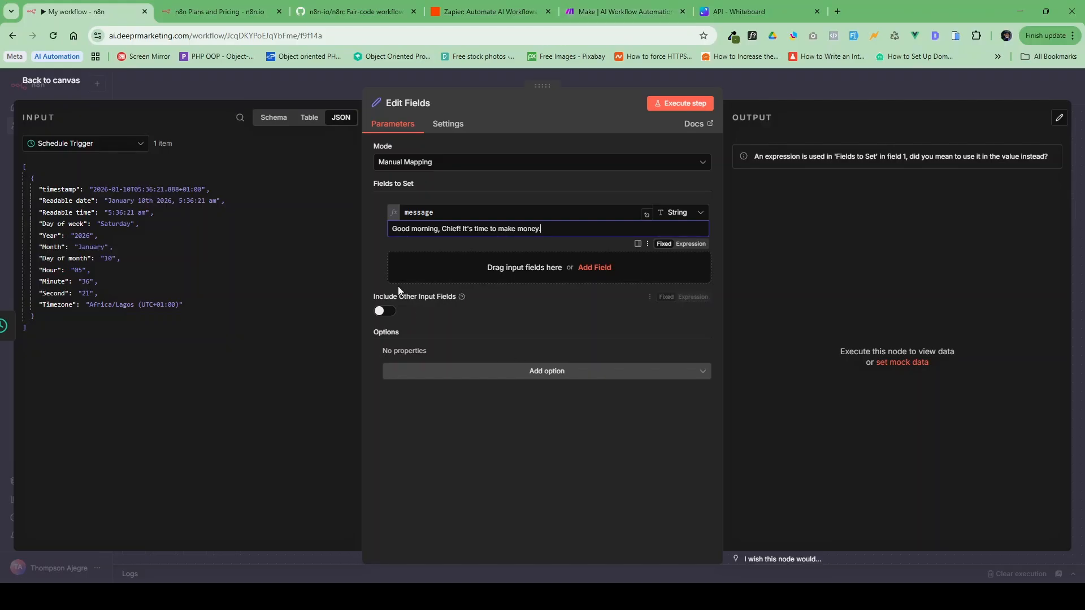
pyautogui.click(378, 254)
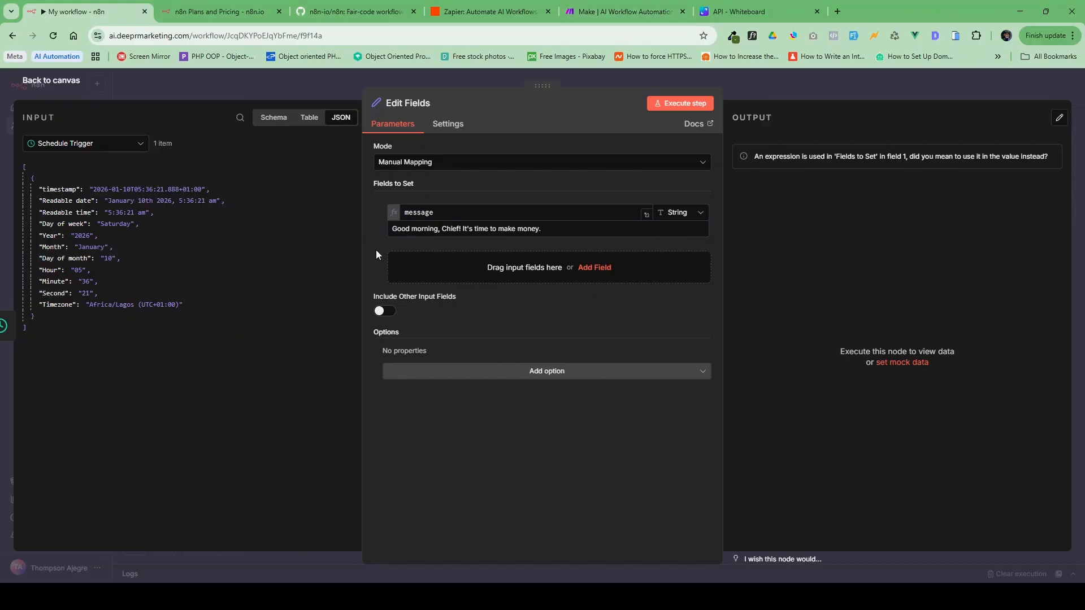
# Step: Check the message field's name and greeting value, and execute the Edit Fields step
pyautogui.moveTo(445, 213); pyautogui.dragTo(390, 215)
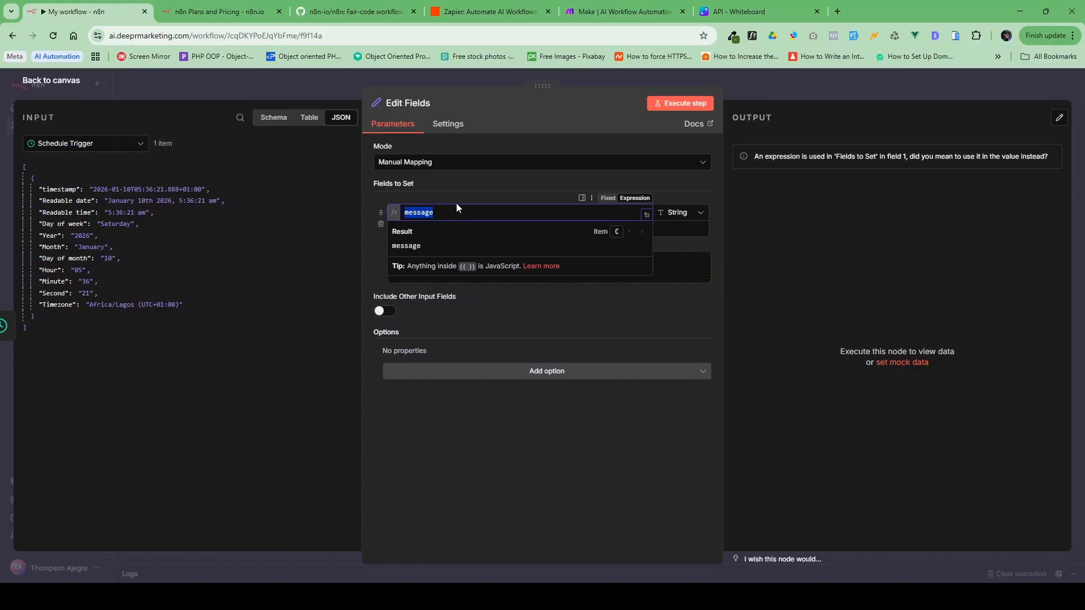
pyautogui.moveTo(543, 228); pyautogui.dragTo(355, 233)
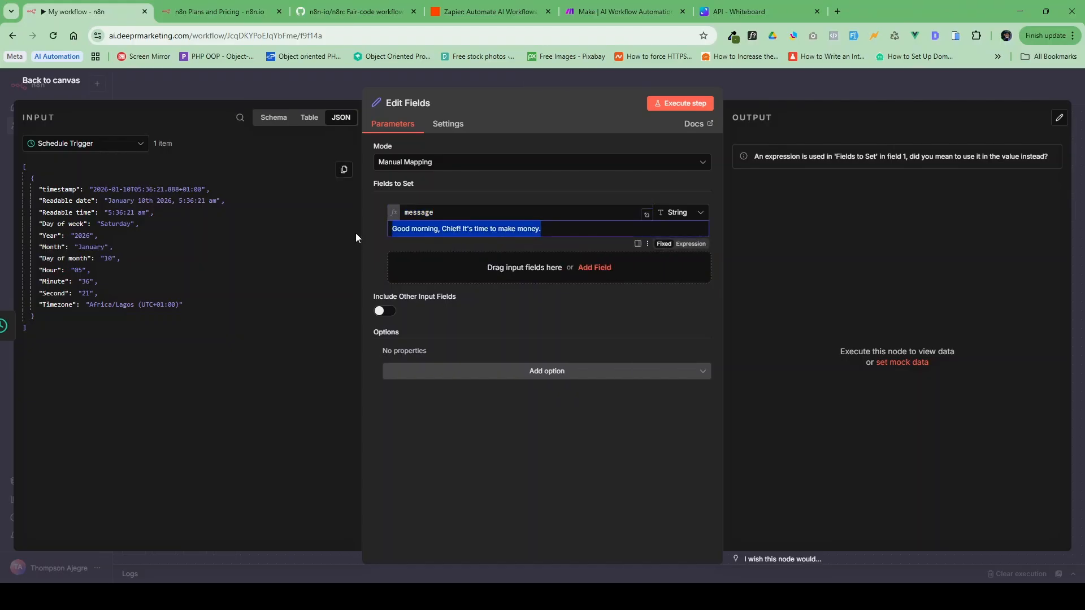
pyautogui.click(355, 236)
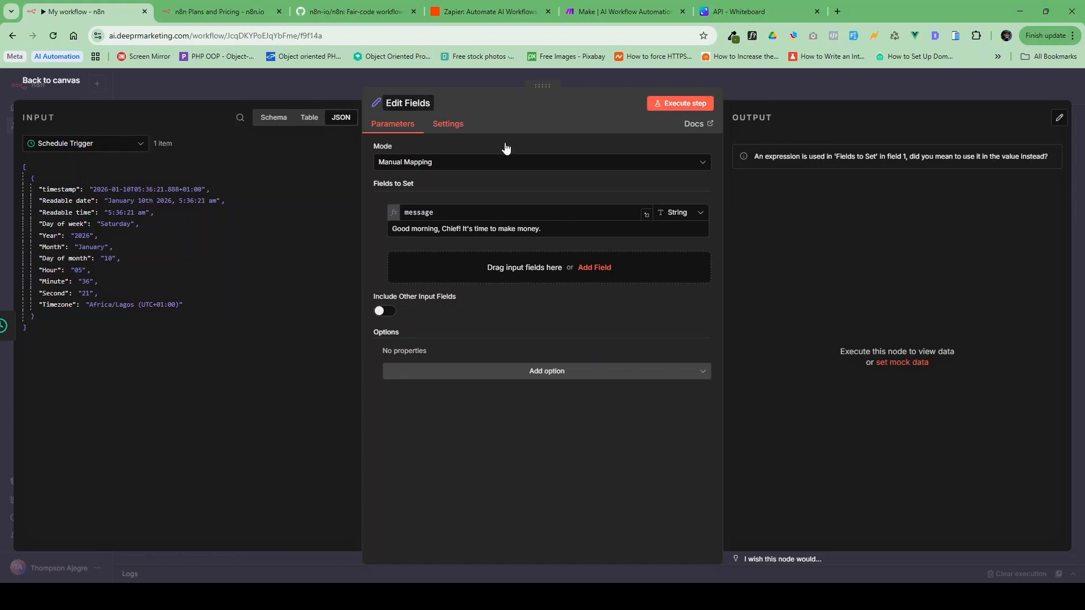
pyautogui.click(687, 103)
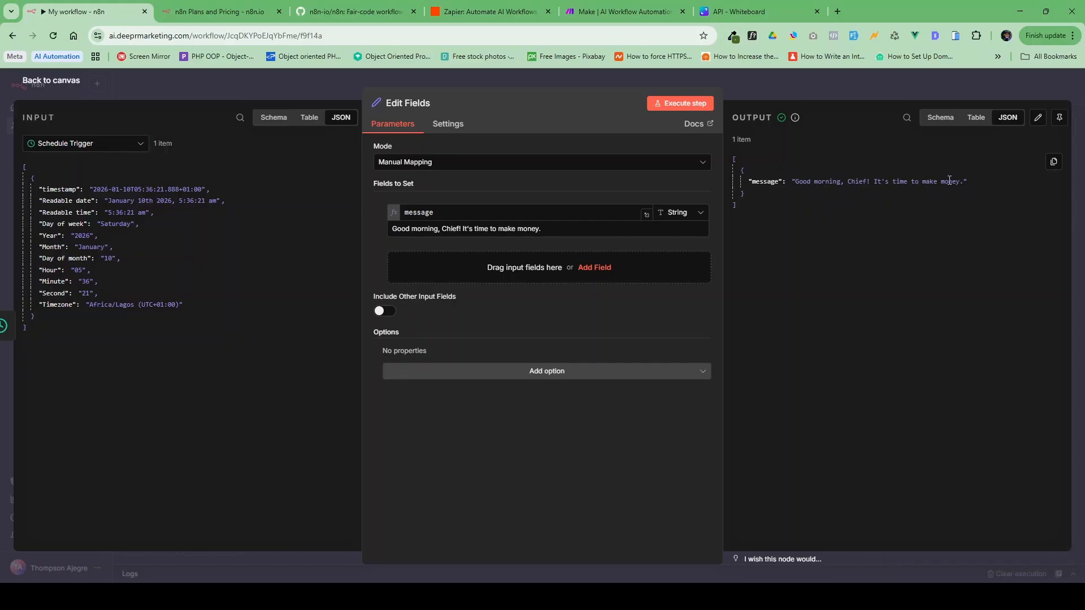
# Step: Rebuild the message value as the Schedule Trigger's Readable date, a colon and the original greeting, and execute the Edit Fields step
pyautogui.moveTo(541, 229); pyautogui.dragTo(271, 229)
pyautogui.hotkey('ctrl', 'c')
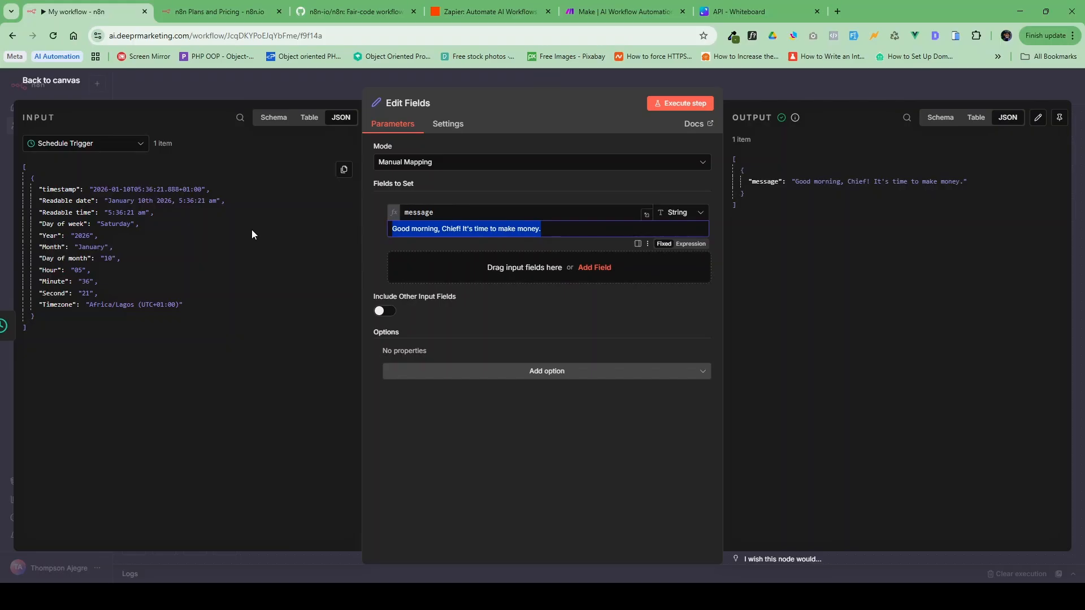
pyautogui.press('BackSpace')
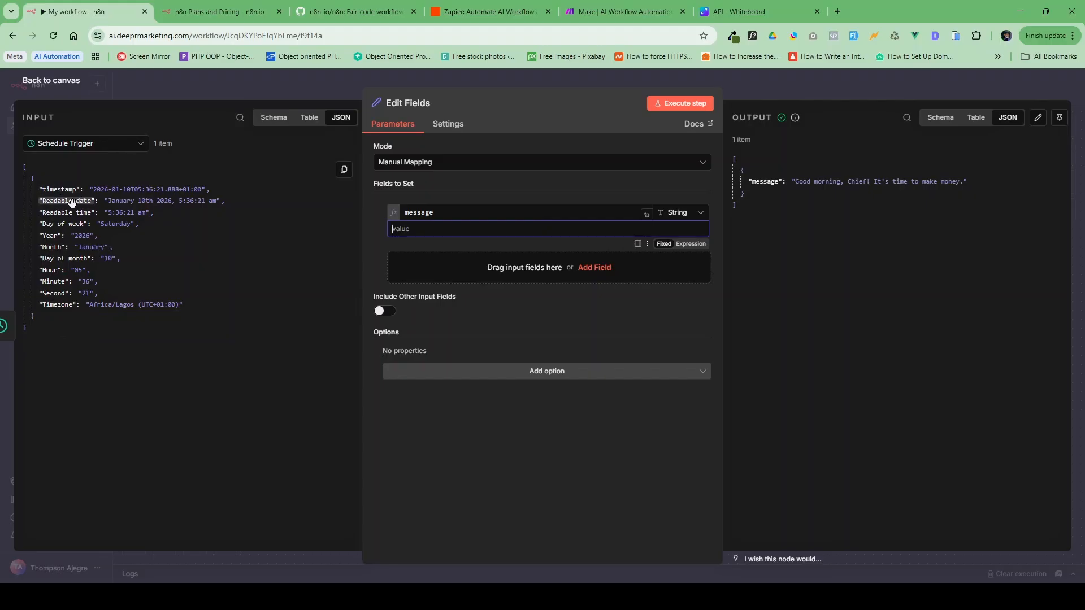
pyautogui.moveTo(72, 202); pyautogui.dragTo(429, 230)
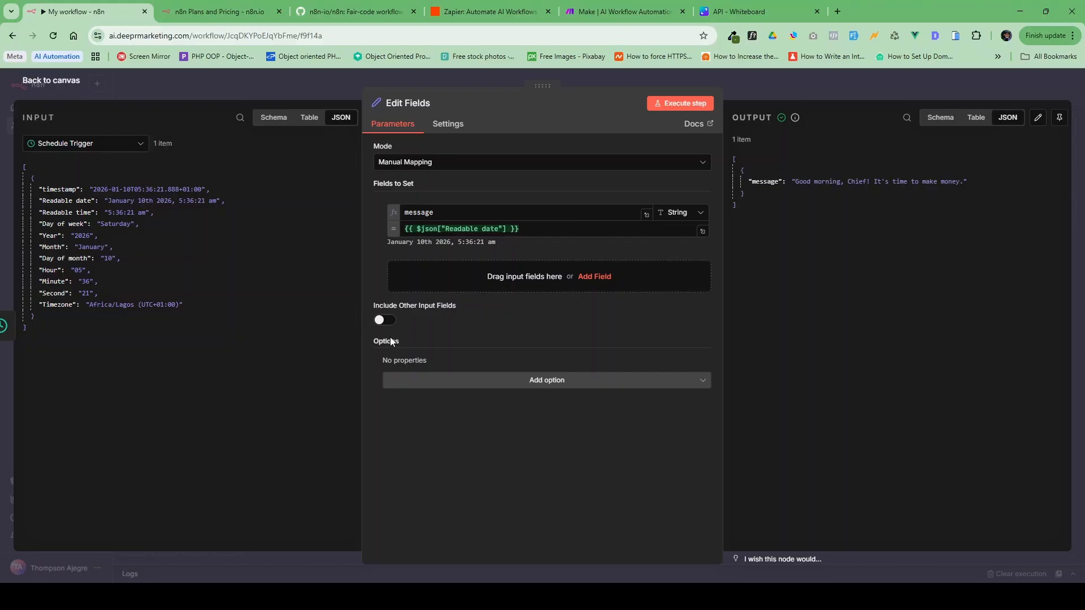
pyautogui.click(405, 228)
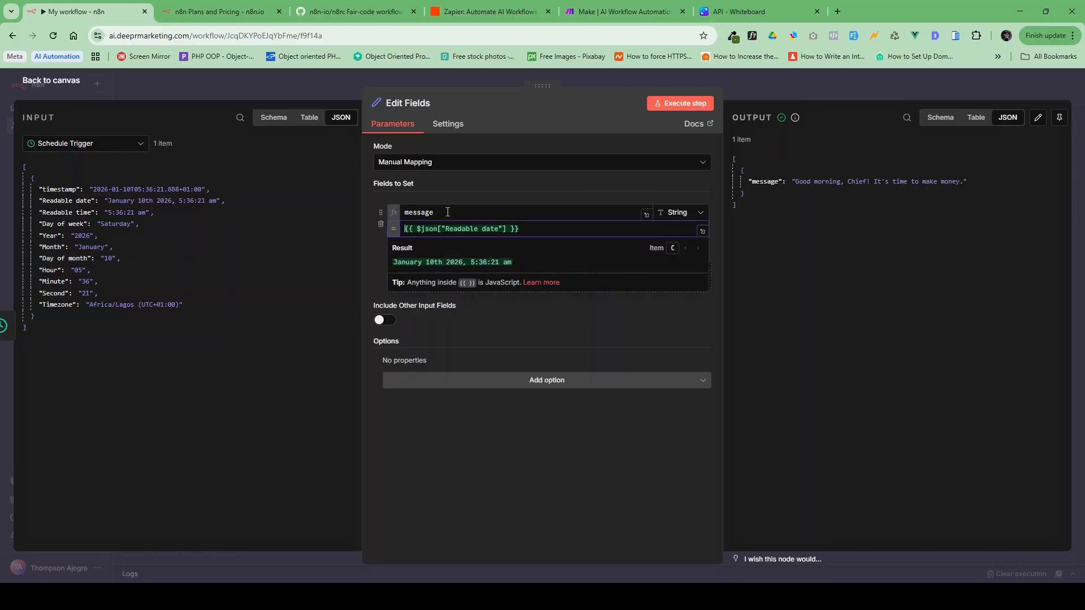
pyautogui.click(537, 227)
pyautogui.write(':')
pyautogui.hotkey('ctrl', 'v')
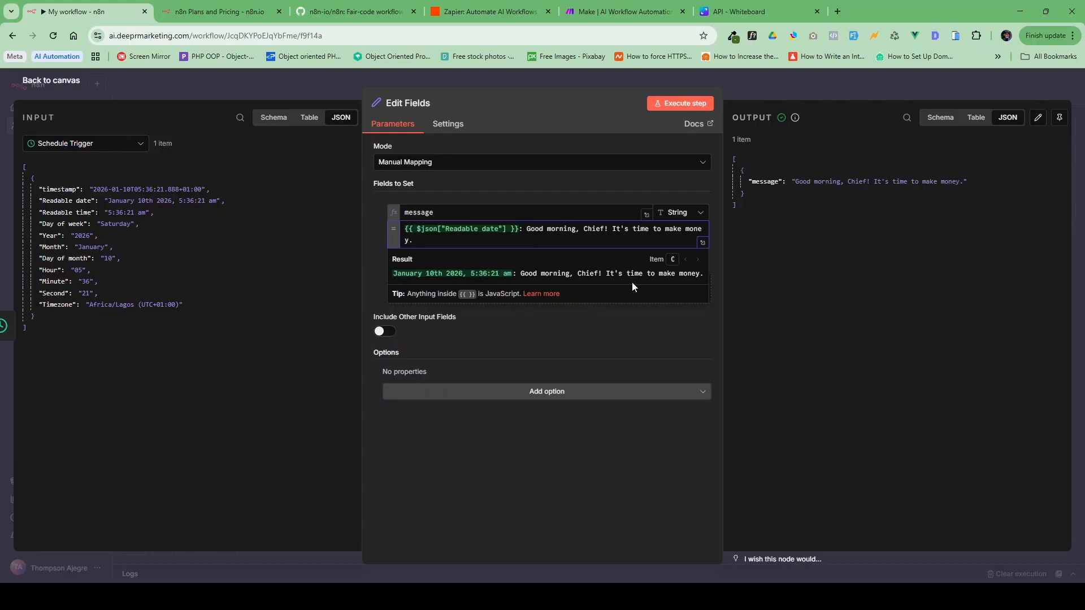
pyautogui.click(711, 308)
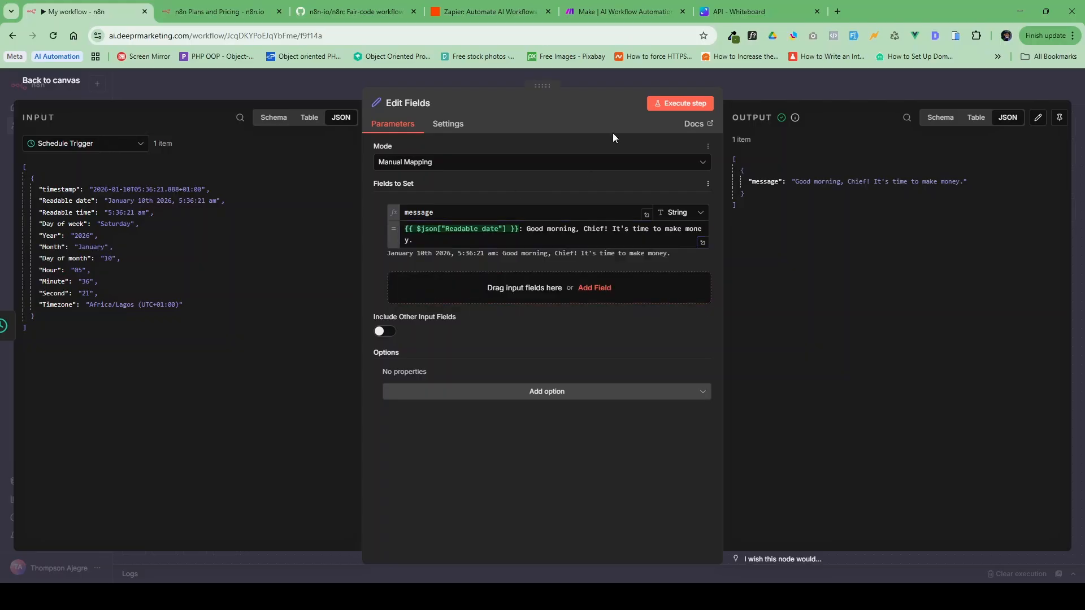
pyautogui.click(675, 104)
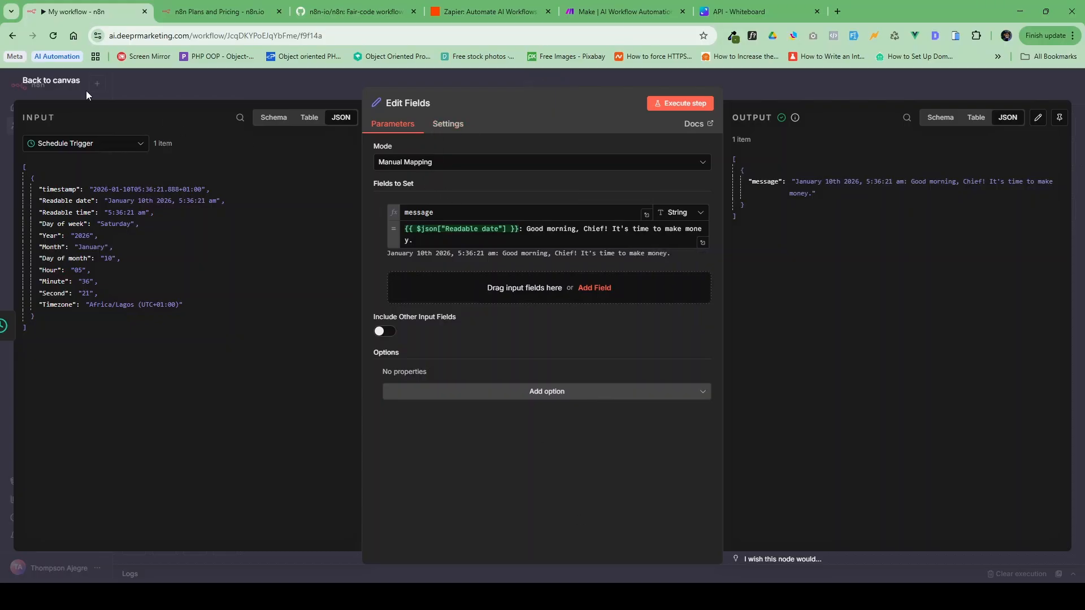
# Step: Return to the canvas and move the Edit Fields node slightly farther from the Schedule Trigger
pyautogui.click(67, 84)
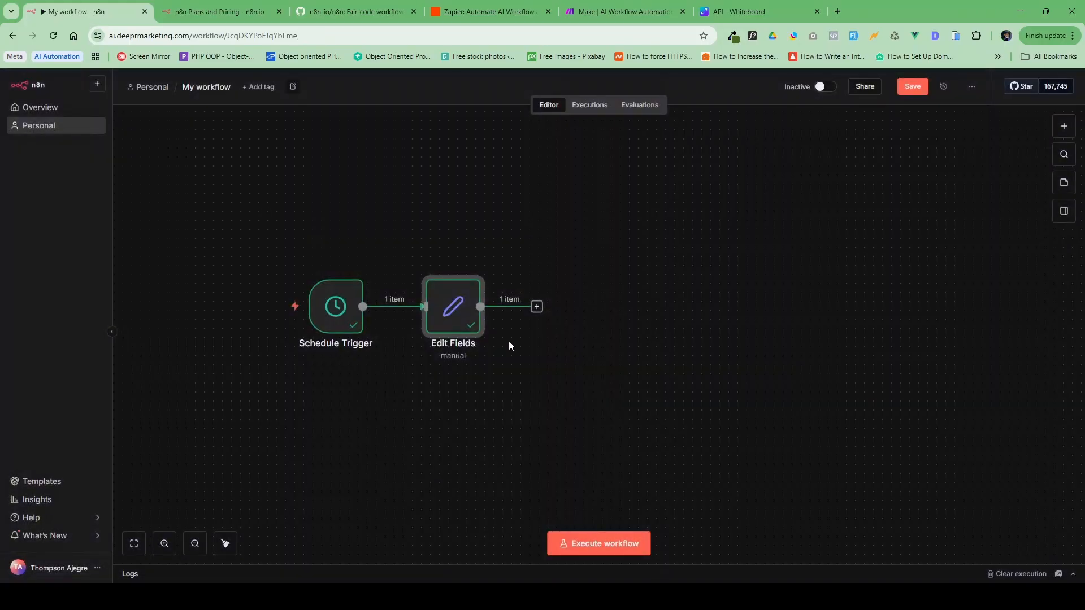
pyautogui.moveTo(488, 338); pyautogui.dragTo(497, 338)
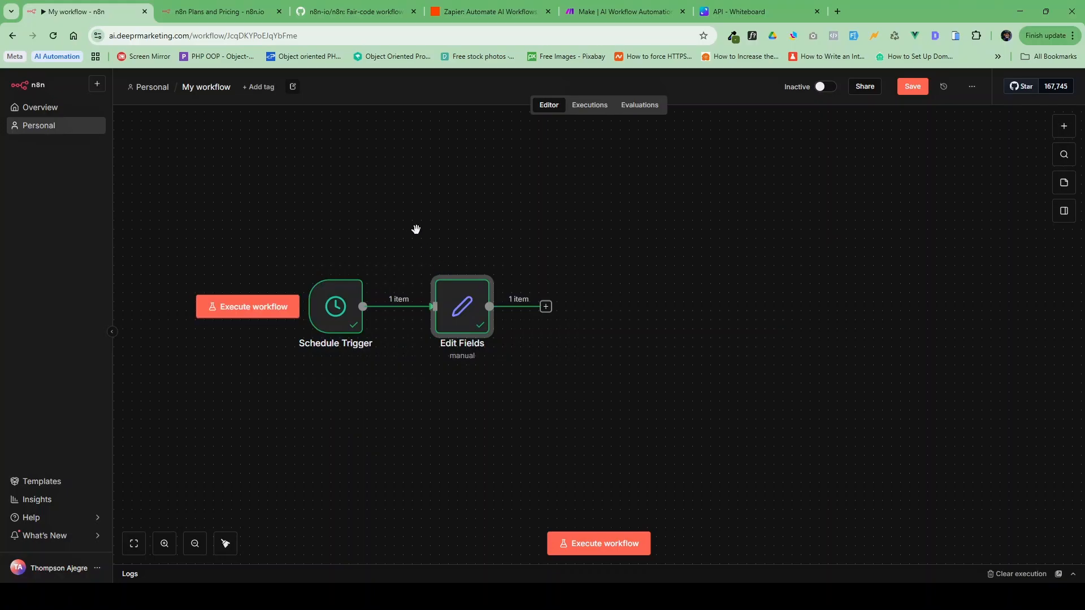
pyautogui.moveTo(416, 229); pyautogui.dragTo(580, 250)
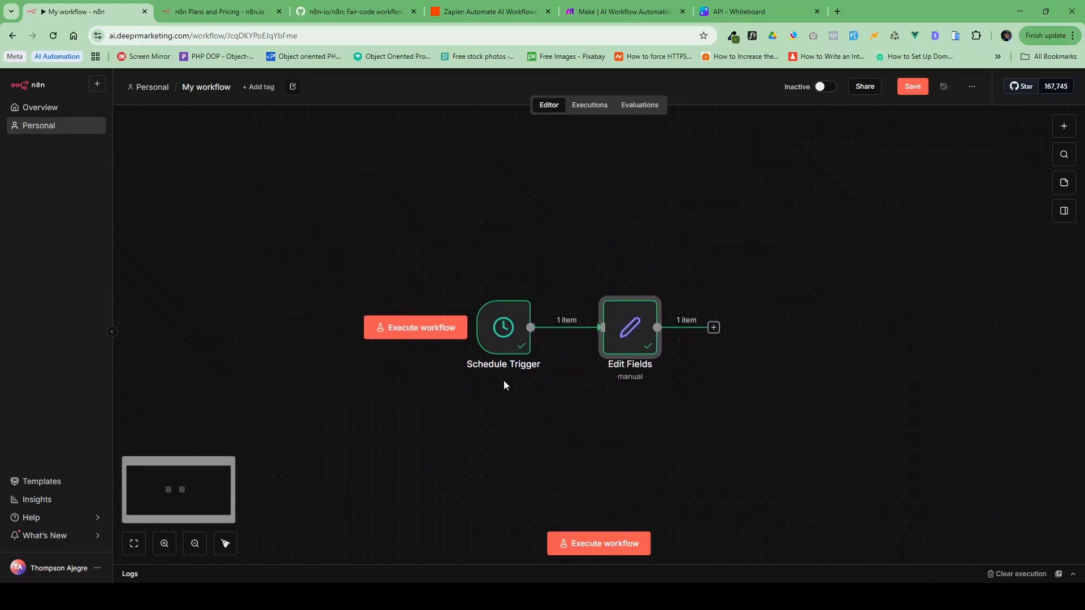
pyautogui.click(758, 365)
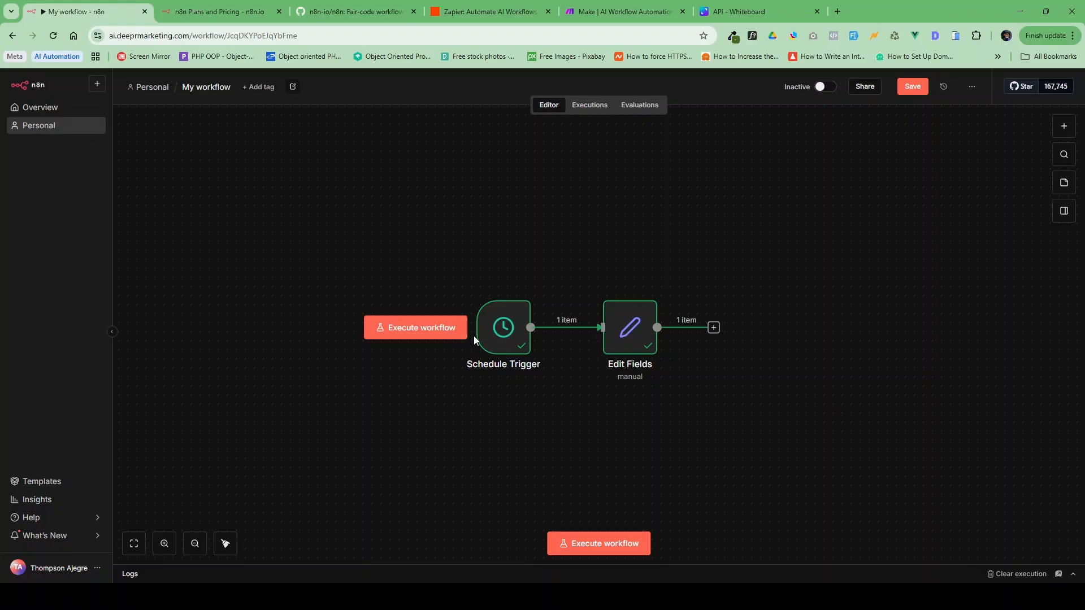
# Step: Execute the whole workflow from the Schedule Trigger and check the message output of the Edit Fields node
pyautogui.click(495, 341)
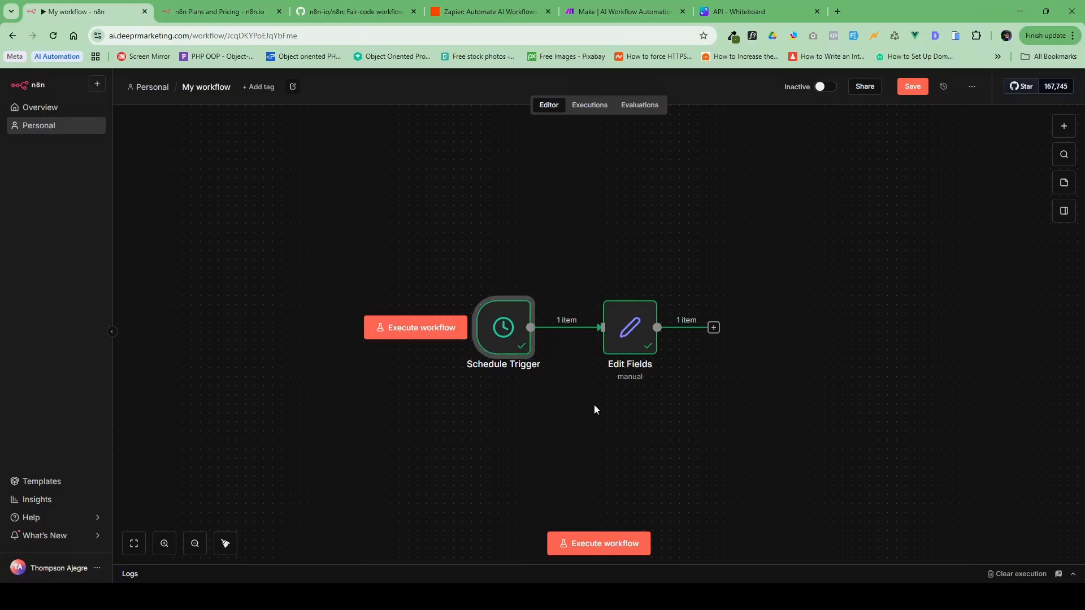
pyautogui.click(636, 335)
pyautogui.moveTo(485, 309)
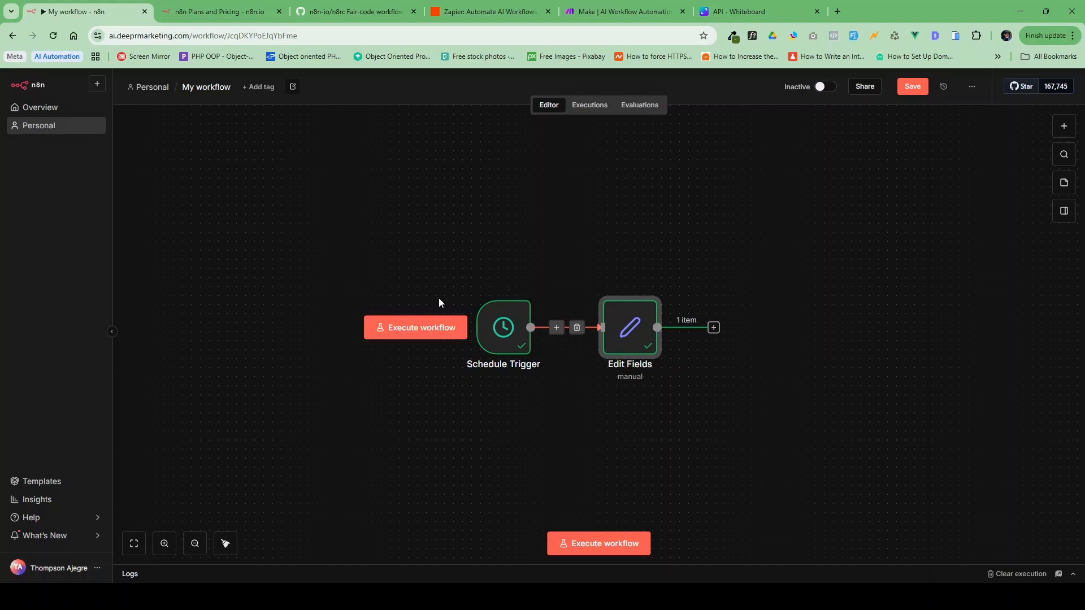
pyautogui.click(432, 337)
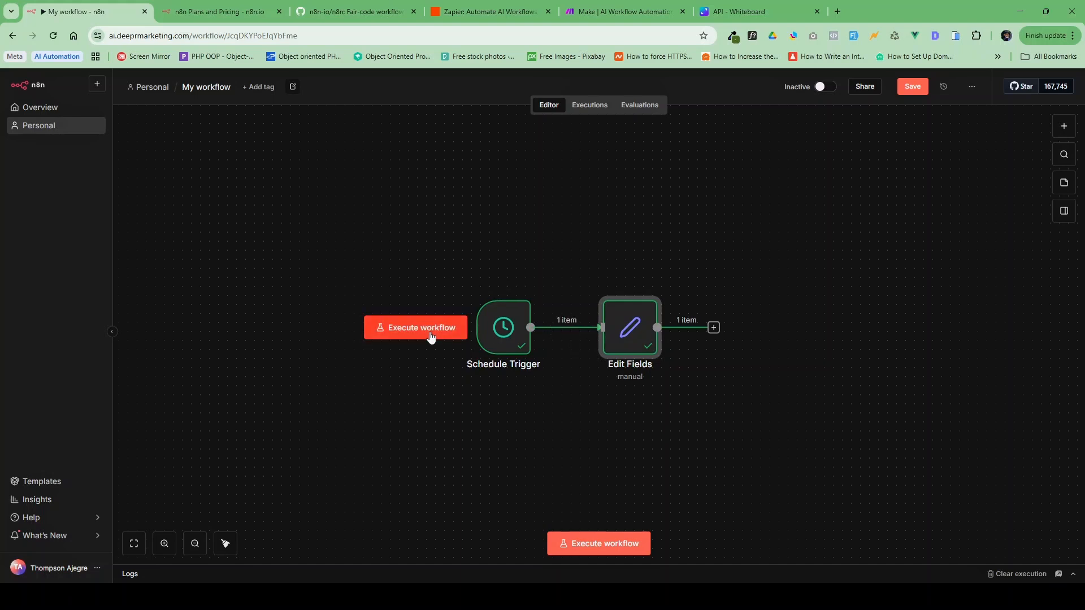
pyautogui.doubleClick(625, 328)
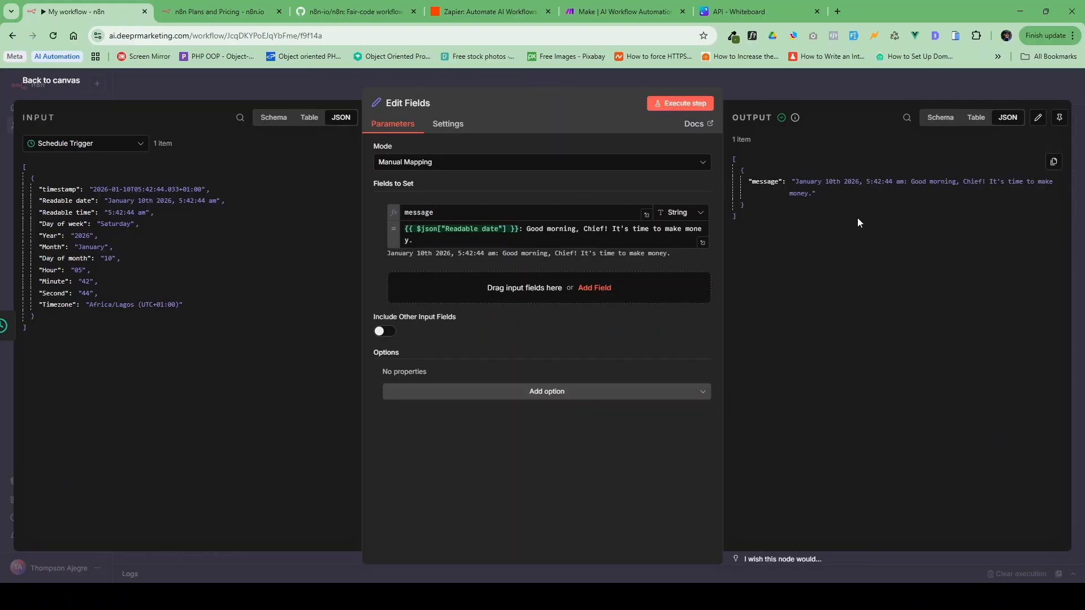
pyautogui.press('Escape')
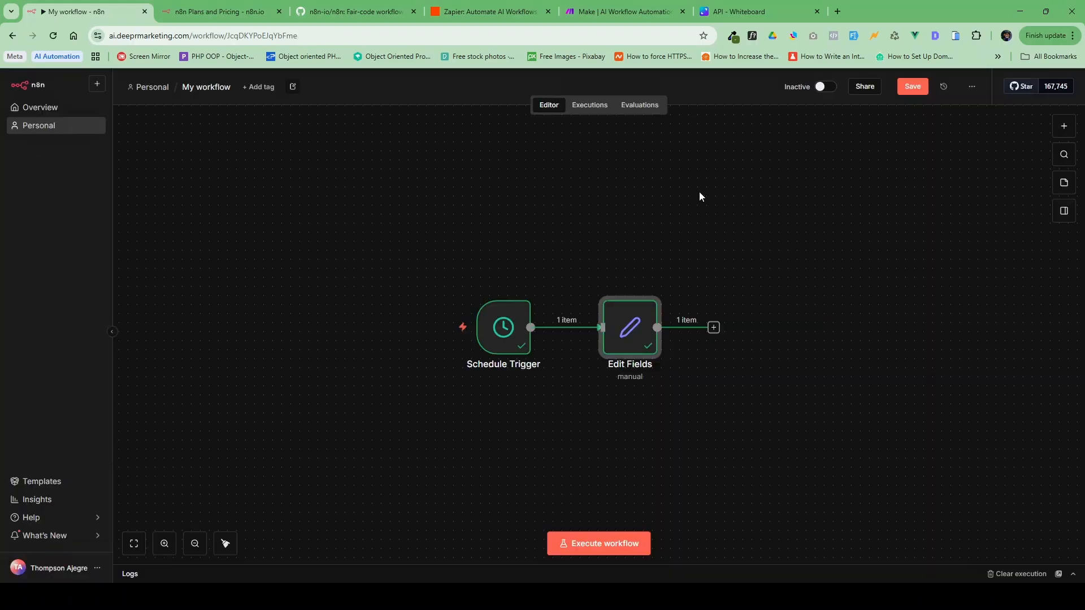
# Step: Save the workflow under its existing name
pyautogui.click(912, 90)
pyautogui.click(205, 87)
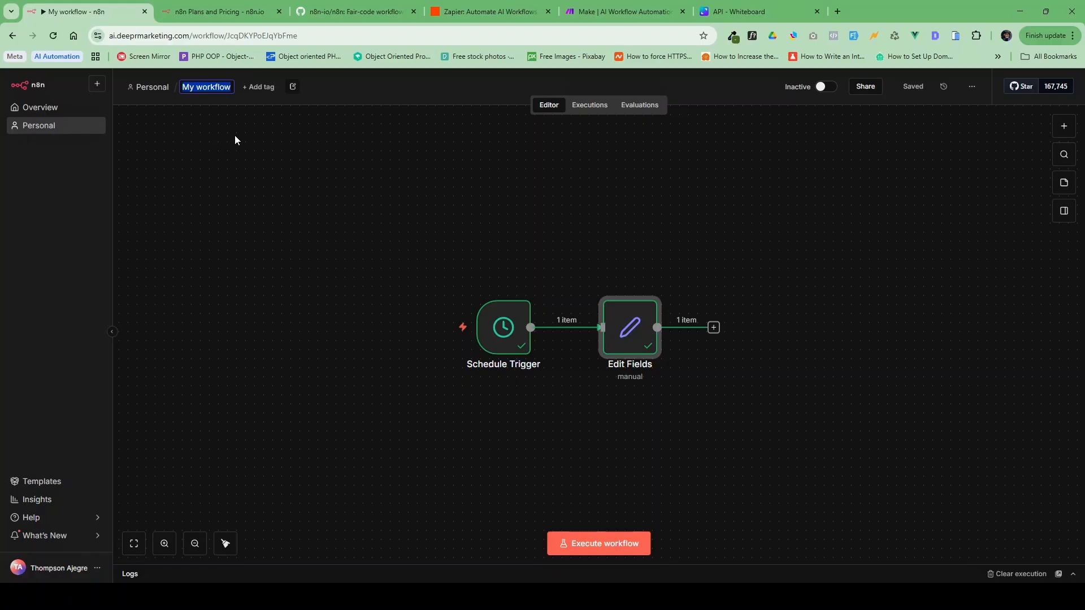
pyautogui.click(262, 185)
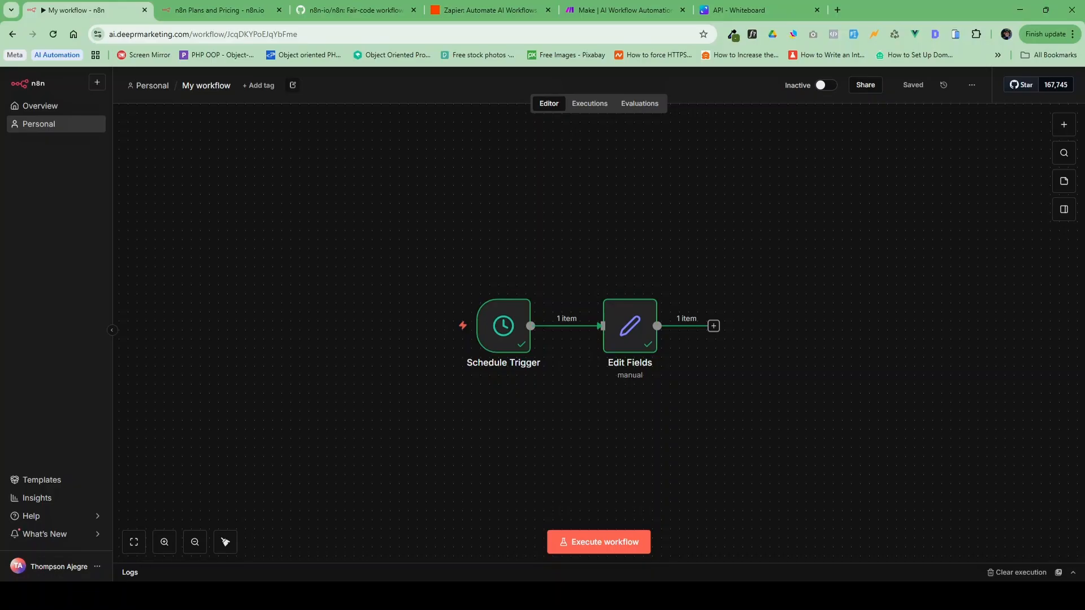
# Step: Delete the connection between the Schedule Trigger and Edit Fields, and add an If node after the trigger
pyautogui.click(602, 328)
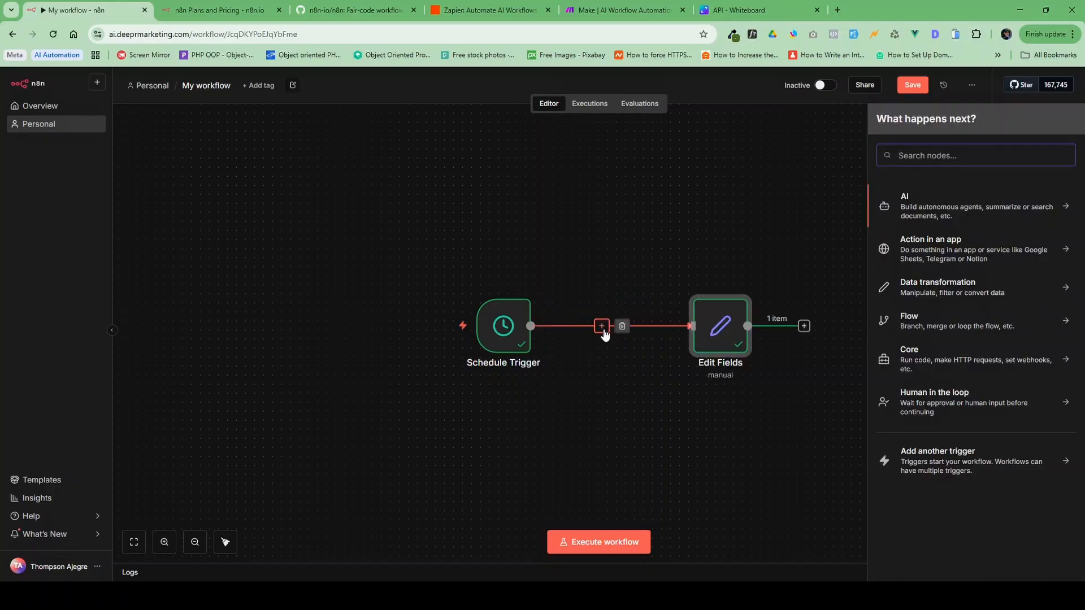
pyautogui.click(621, 326)
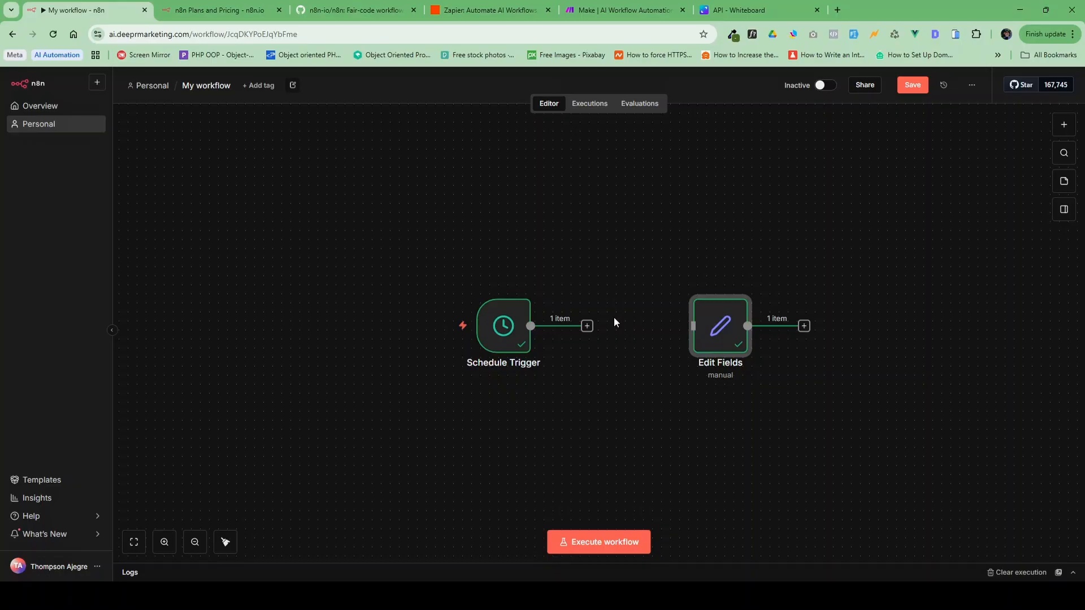
pyautogui.click(588, 326)
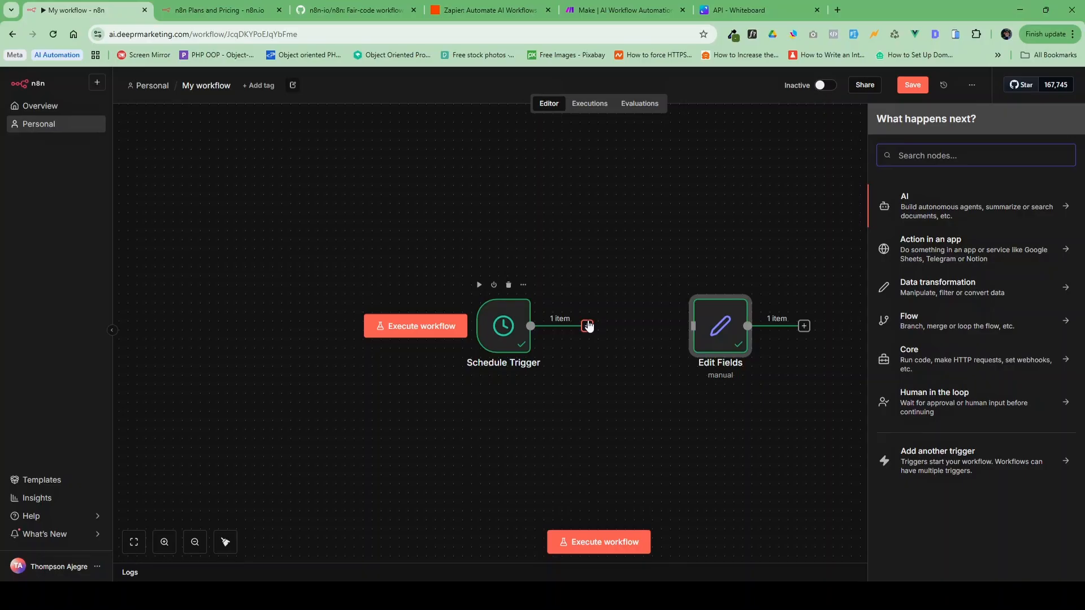
pyautogui.write('if')
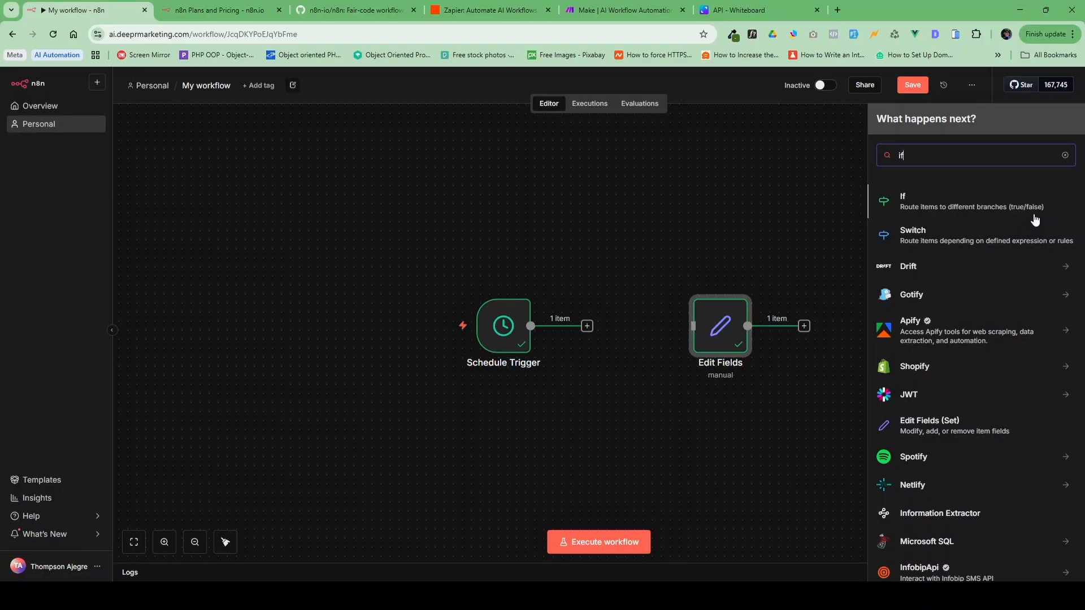
pyautogui.click(933, 203)
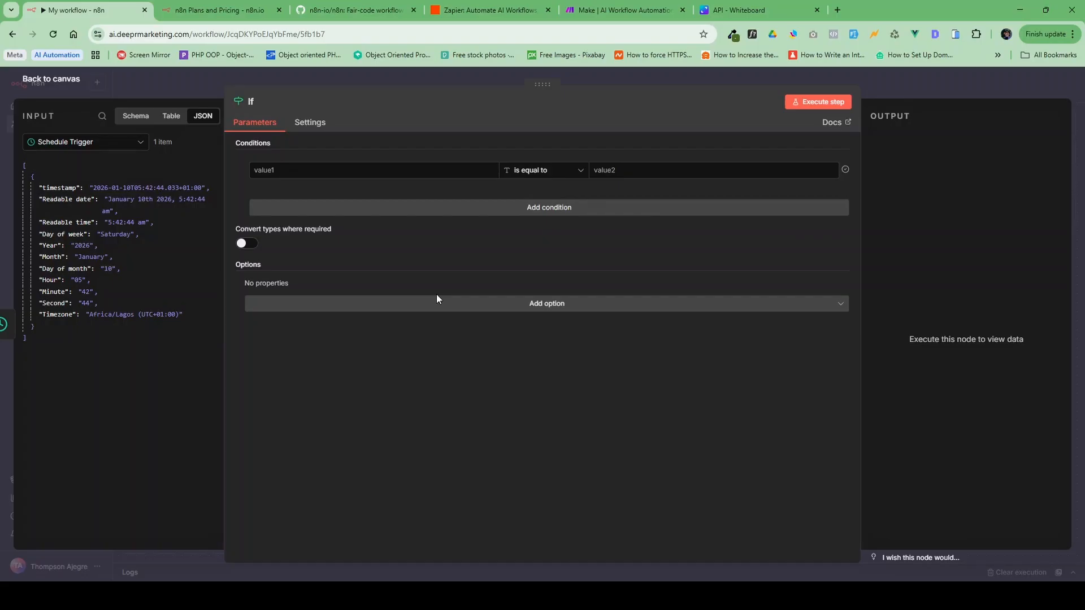
# Step: Switch the If condition's first value to an expression and map the Schedule Trigger's Month field into it as {{ $json.Month }}
pyautogui.click(313, 170)
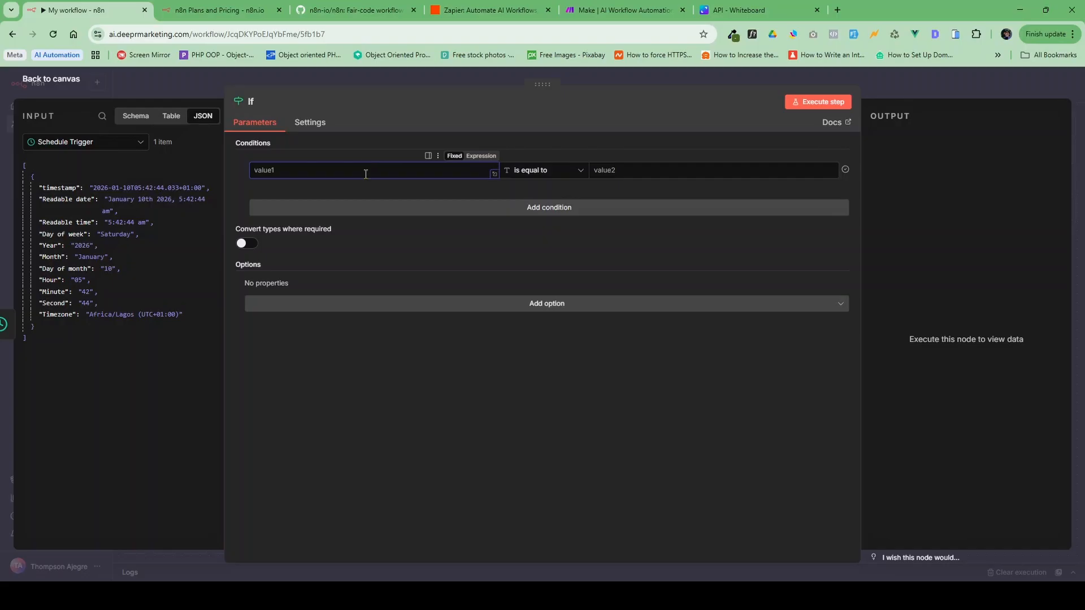
pyautogui.click(476, 157)
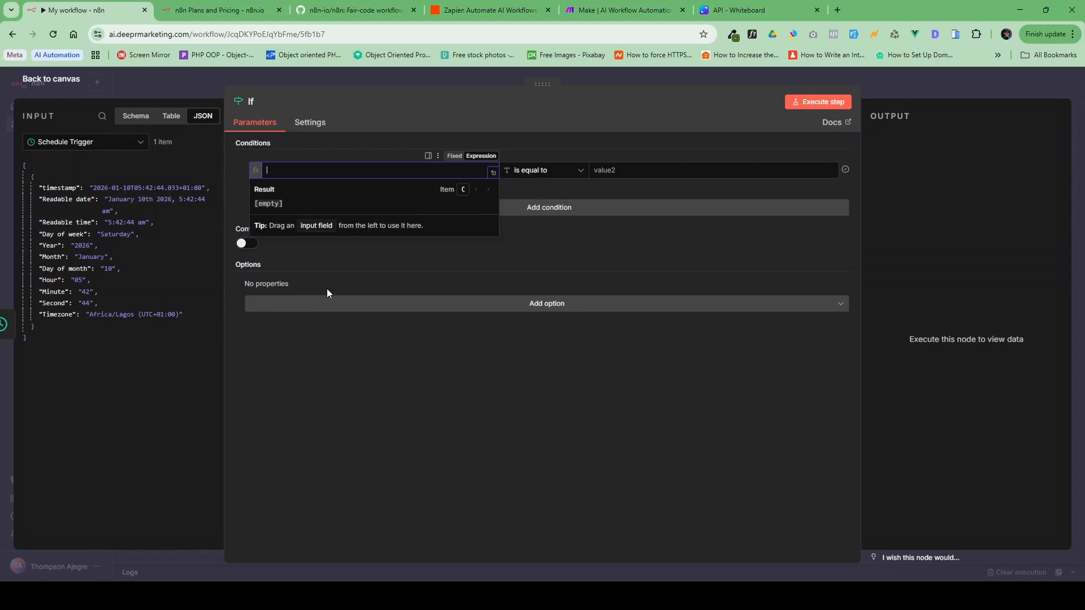
pyautogui.write('{{')
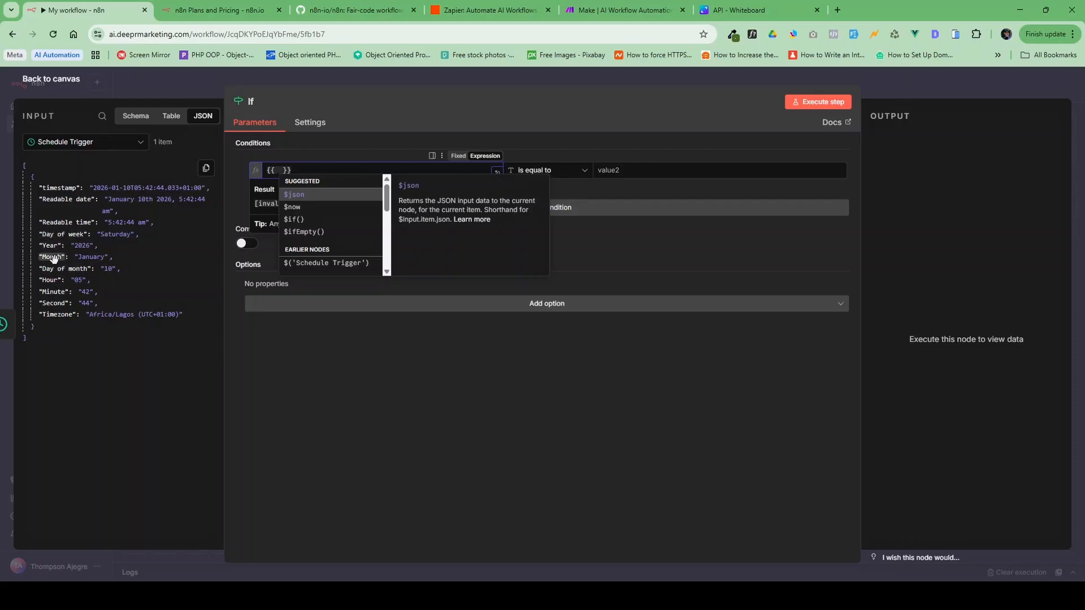
pyautogui.moveTo(53, 258); pyautogui.dragTo(252, 174)
pyautogui.press('BackSpace')
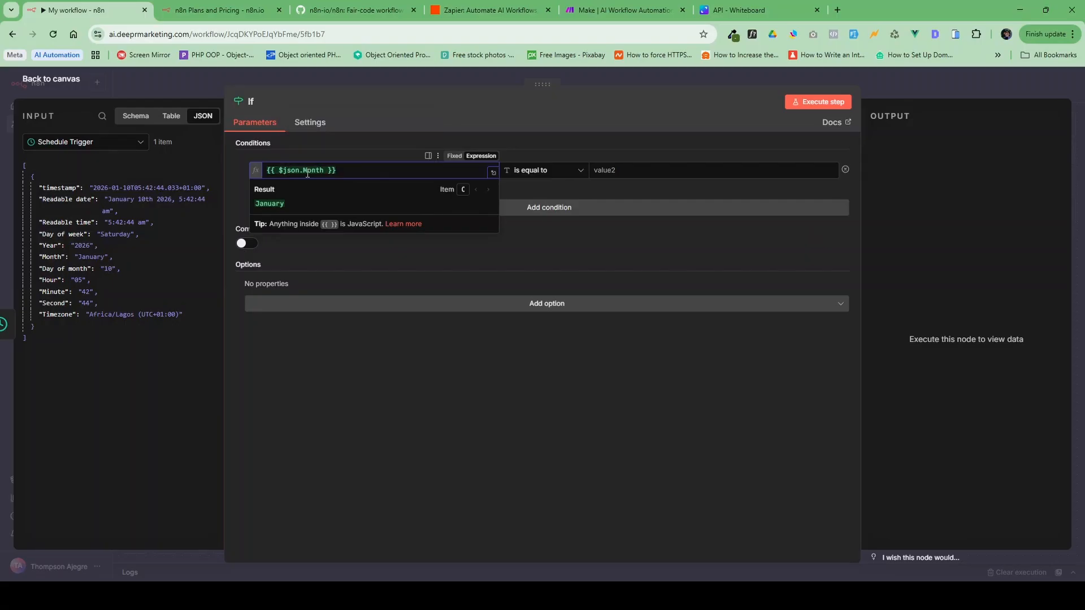
# Step: Replace the first value's expression with the current date formatted as {{ $now.format('yyyy-MM-dd') }}
pyautogui.click(331, 173)
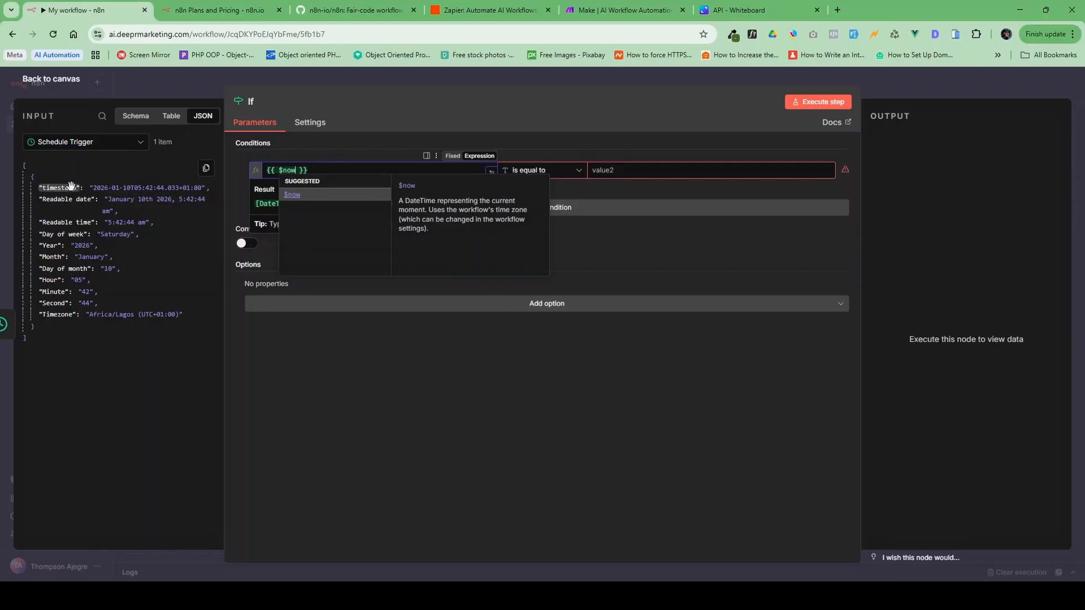
pyautogui.click(297, 170)
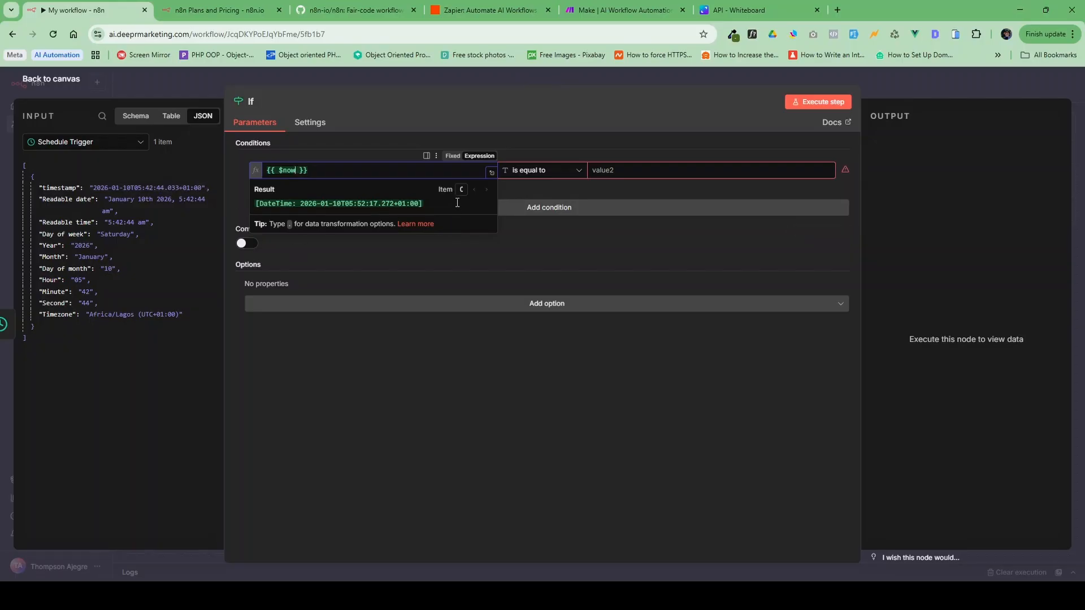
pyautogui.write('.')
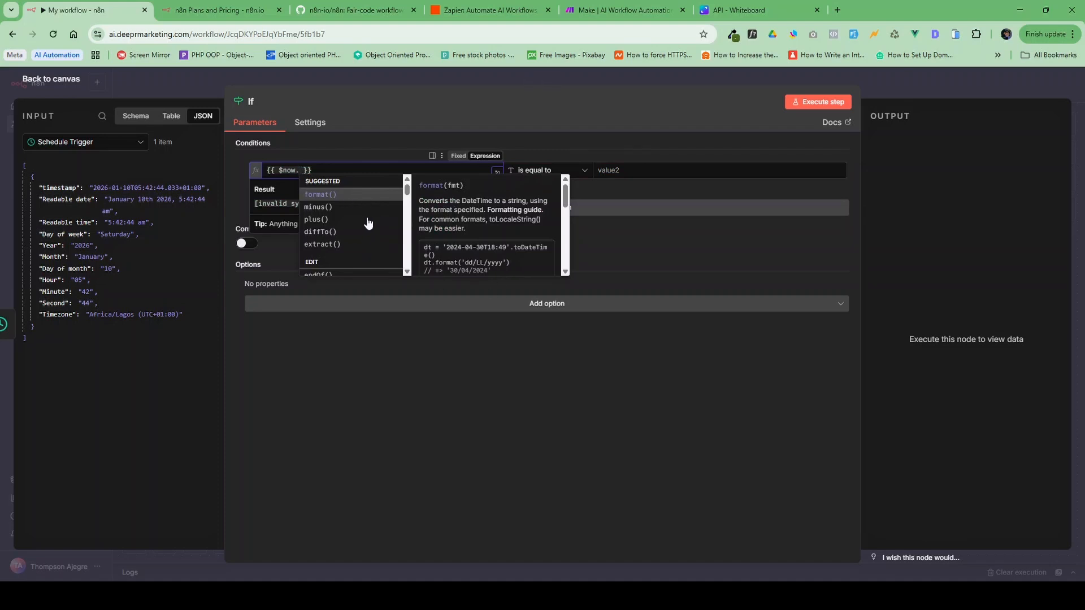
pyautogui.scroll(-5, 378, 226)
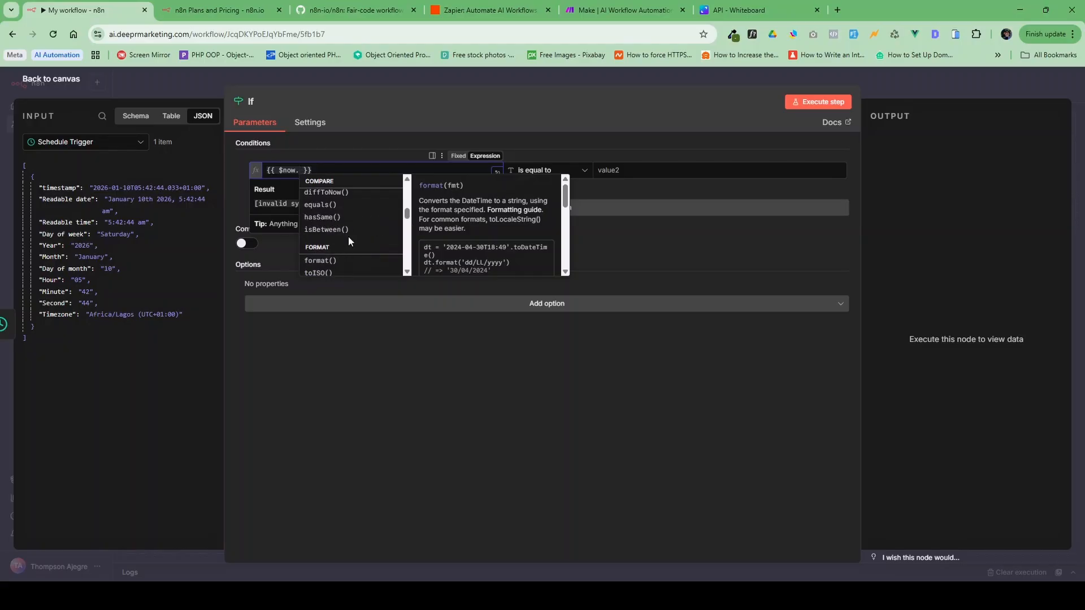
pyautogui.scroll(-2, 354, 266)
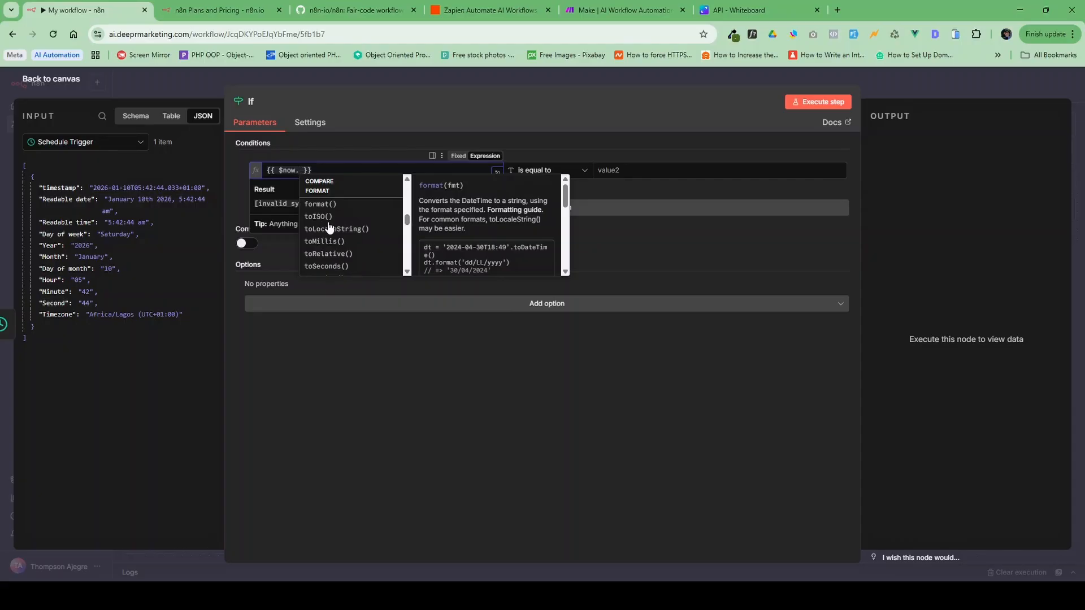
pyautogui.click(324, 204)
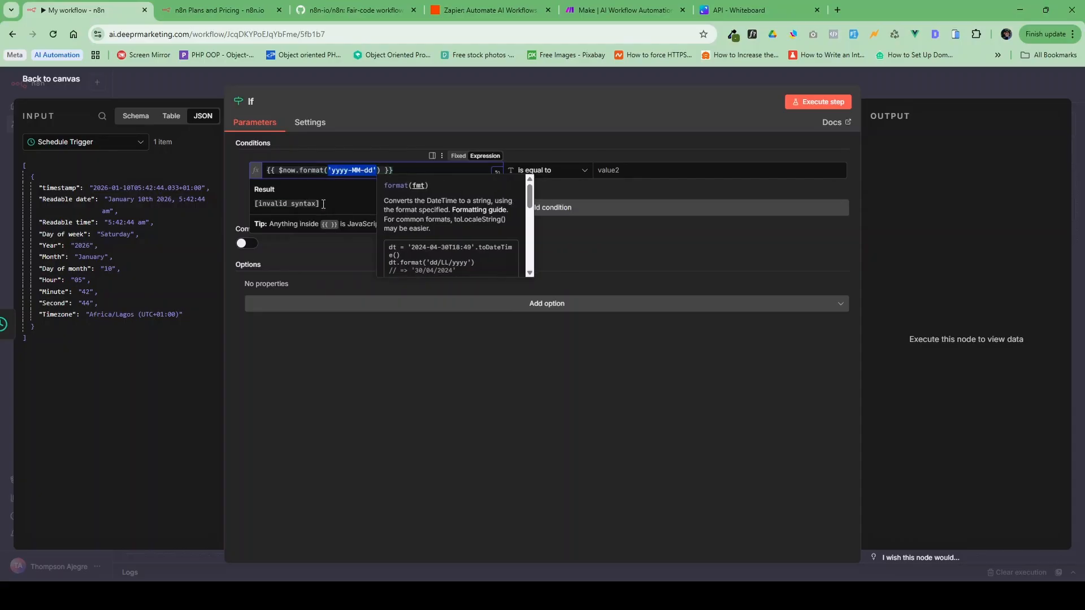
pyautogui.click(346, 171)
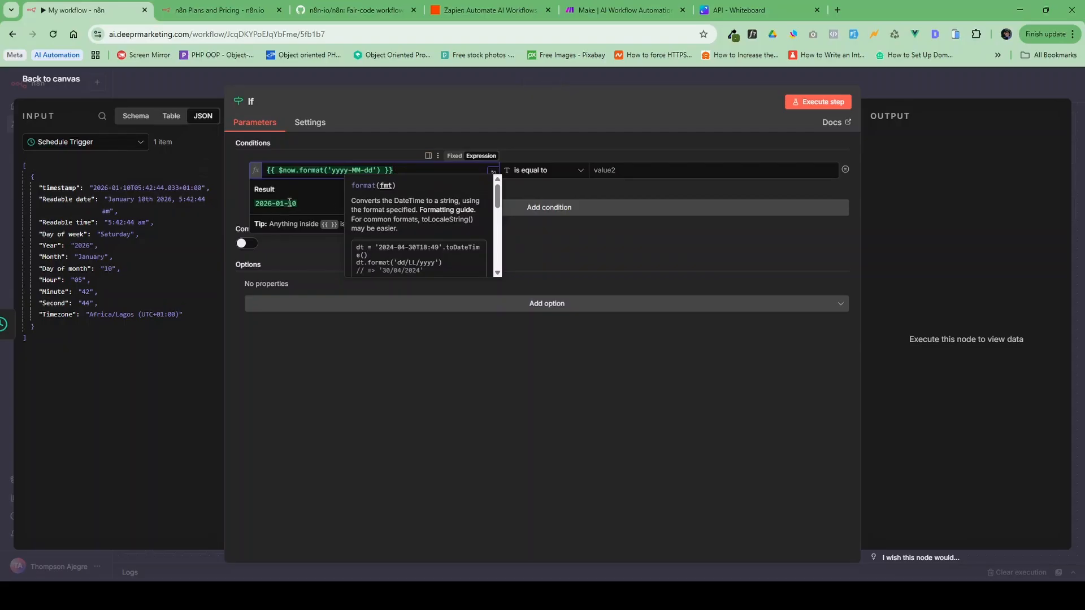
# Step: Swap the format call for the weekday component so that the first value is {{ $now.weekday }}
pyautogui.click(303, 171)
pyautogui.moveTo(300, 170); pyautogui.dragTo(362, 176)
pyautogui.press('BackSpace')
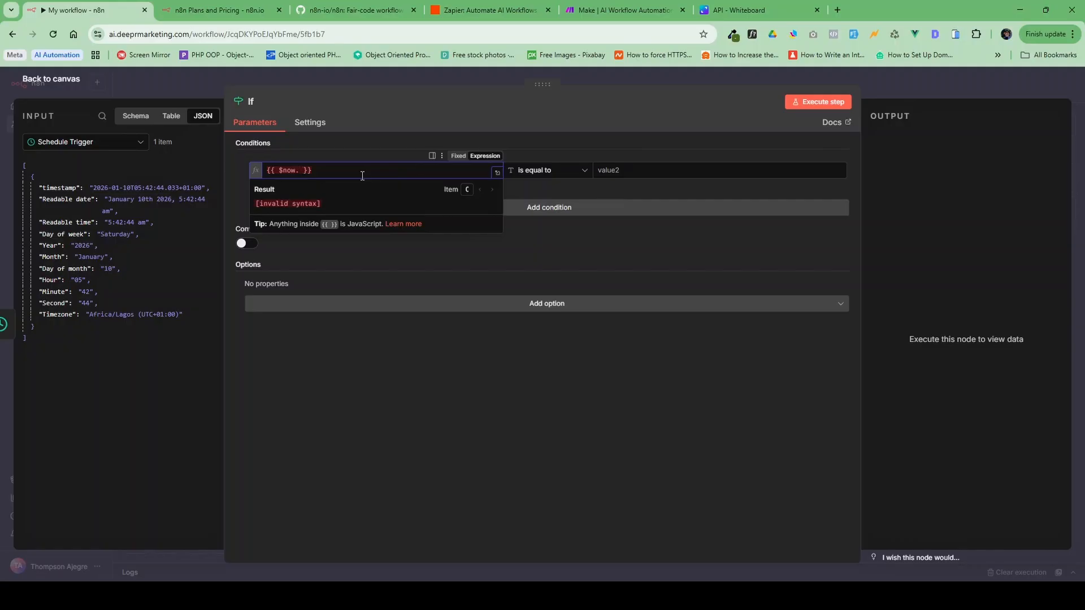
pyautogui.write('wee')
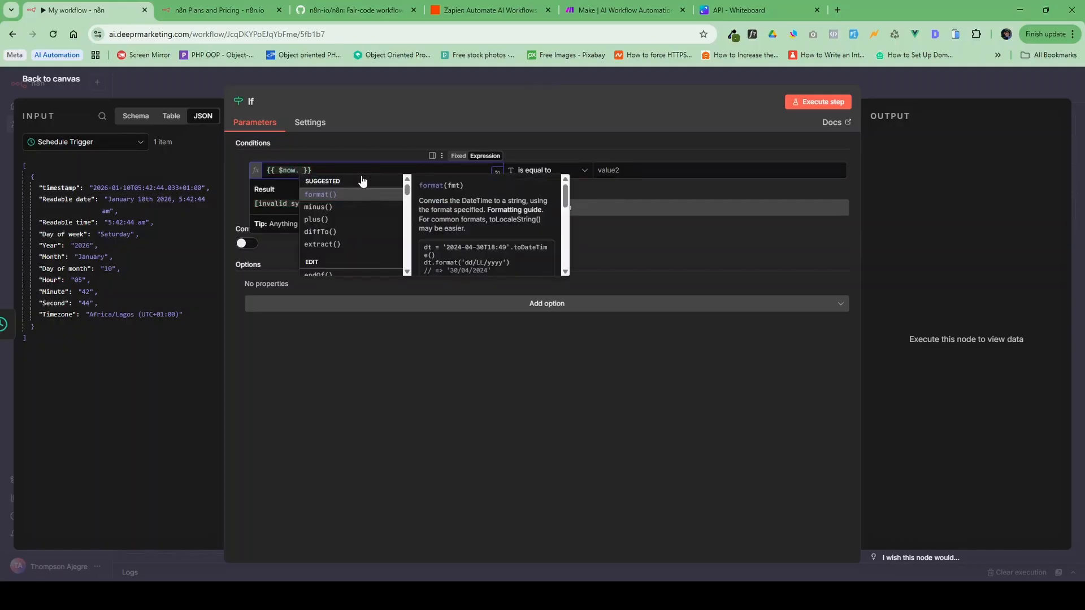
pyautogui.write('k')
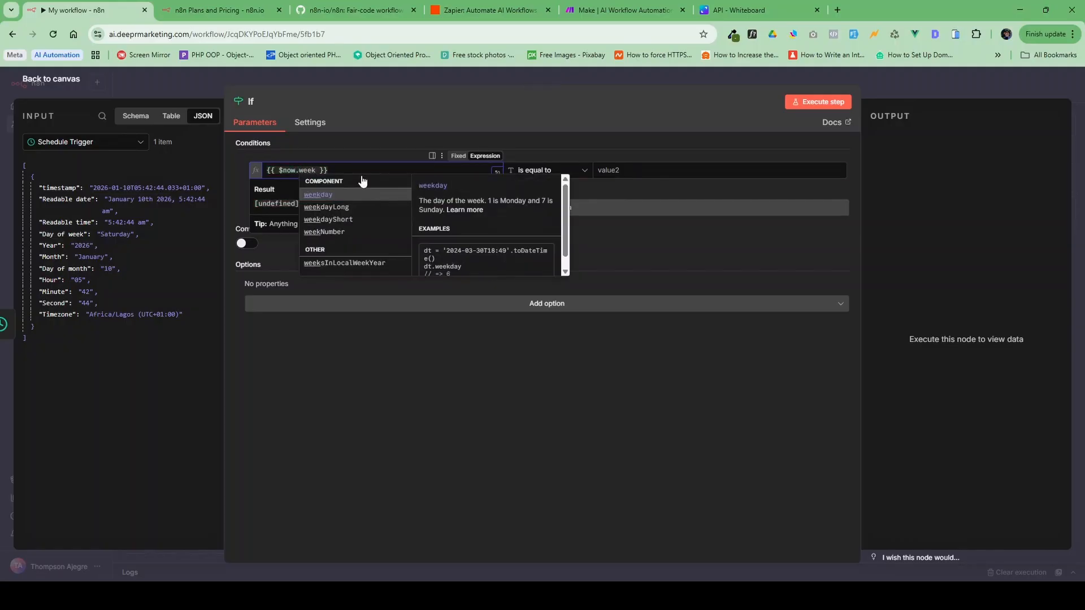
pyautogui.click(324, 195)
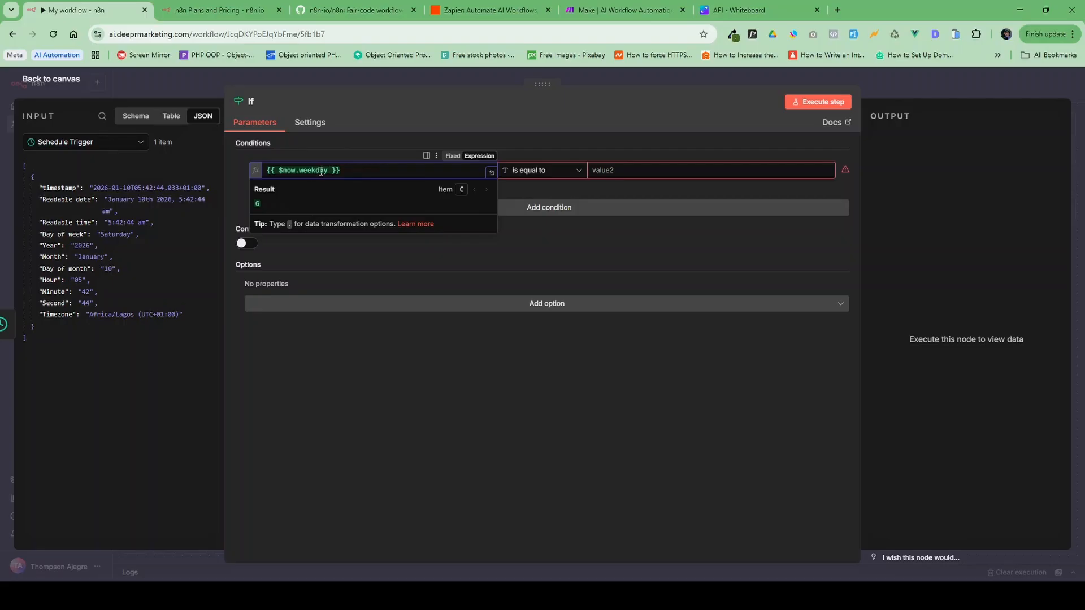
pyautogui.moveTo(323, 171)
pyautogui.click(387, 136)
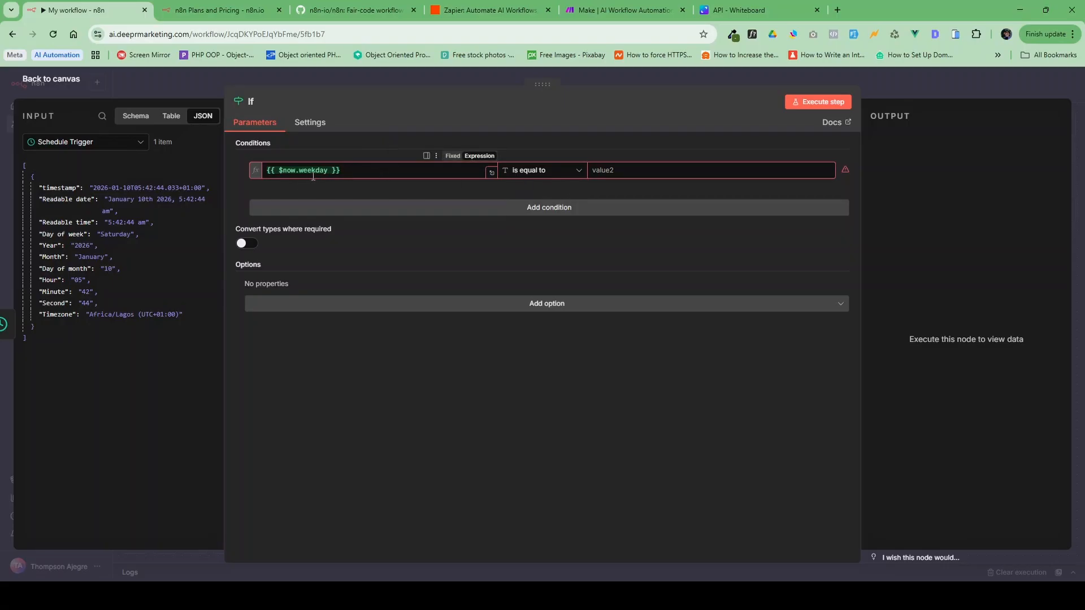
# Step: Set the condition's operator to the Number comparison "is less than" and enter 6 as the second value
pyautogui.click(537, 176)
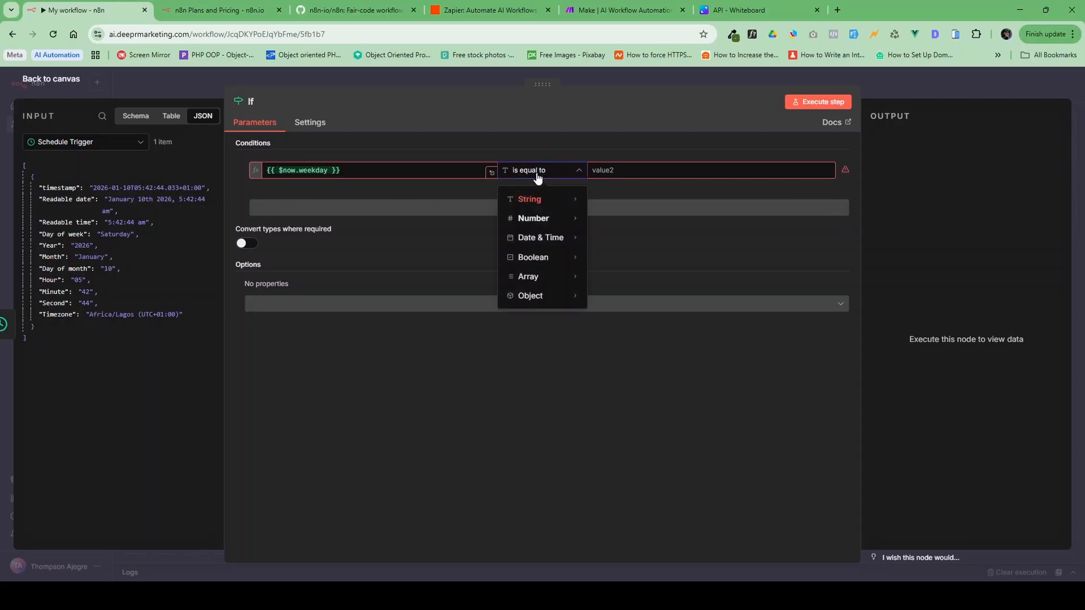
pyautogui.moveTo(539, 205)
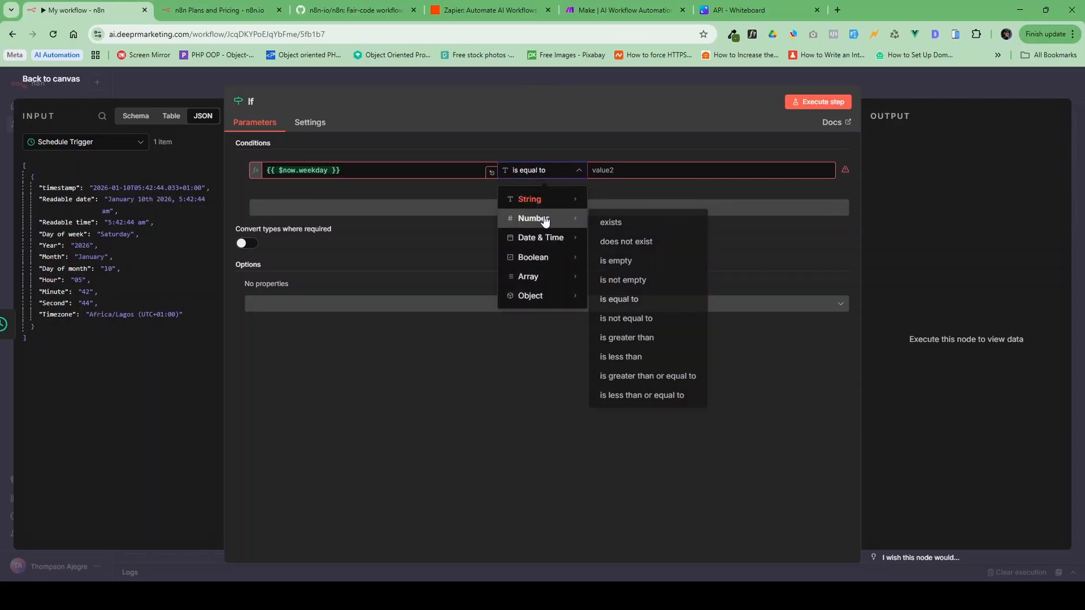
pyautogui.tripleClick(350, 171)
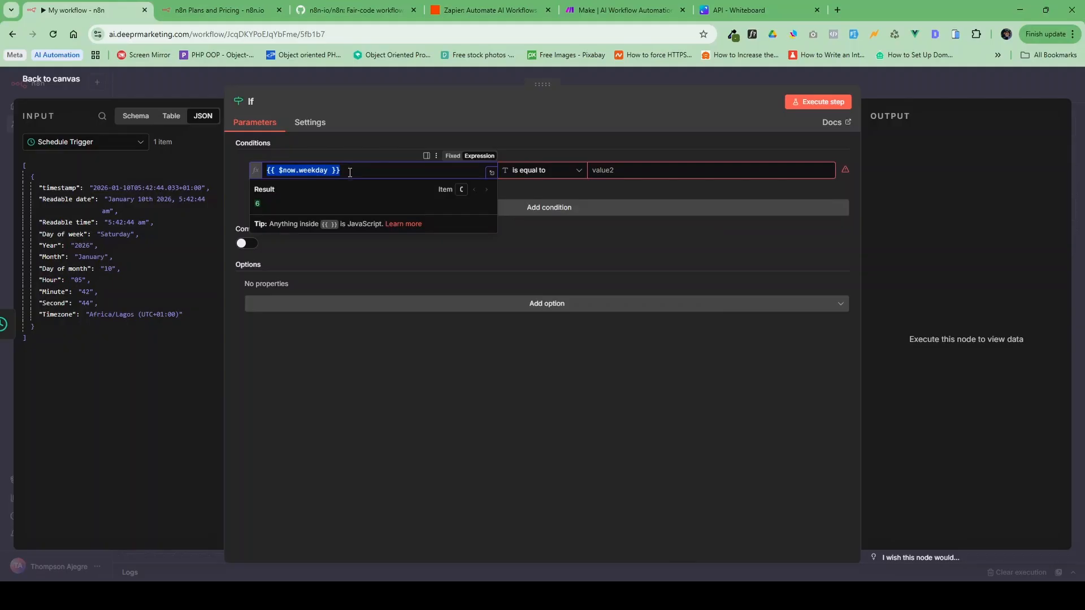
pyautogui.click(537, 176)
pyautogui.moveTo(541, 220)
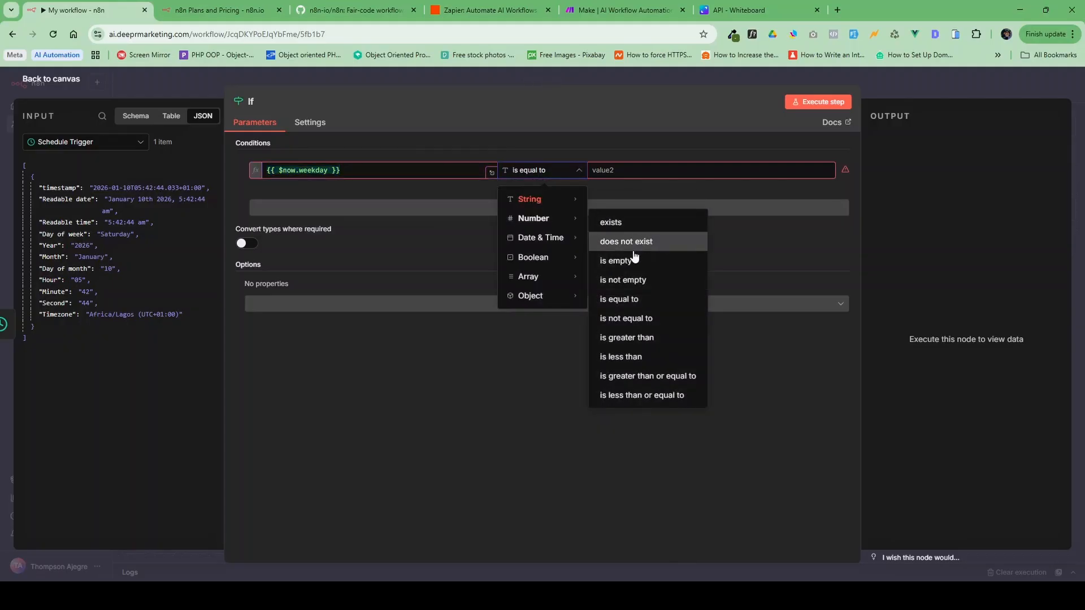
pyautogui.click(633, 357)
pyautogui.write('6')
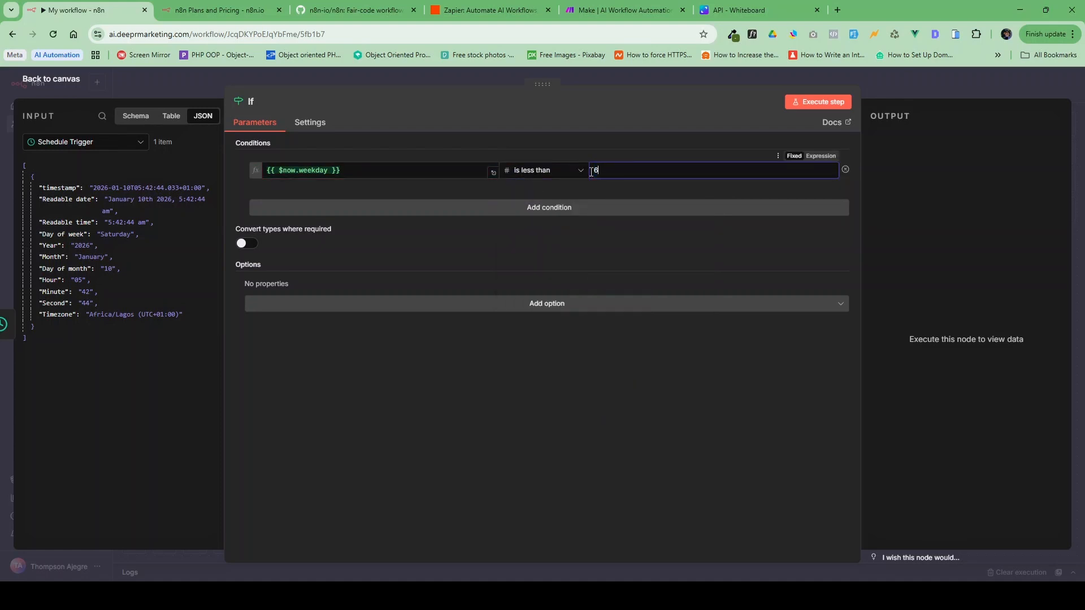
pyautogui.click(577, 185)
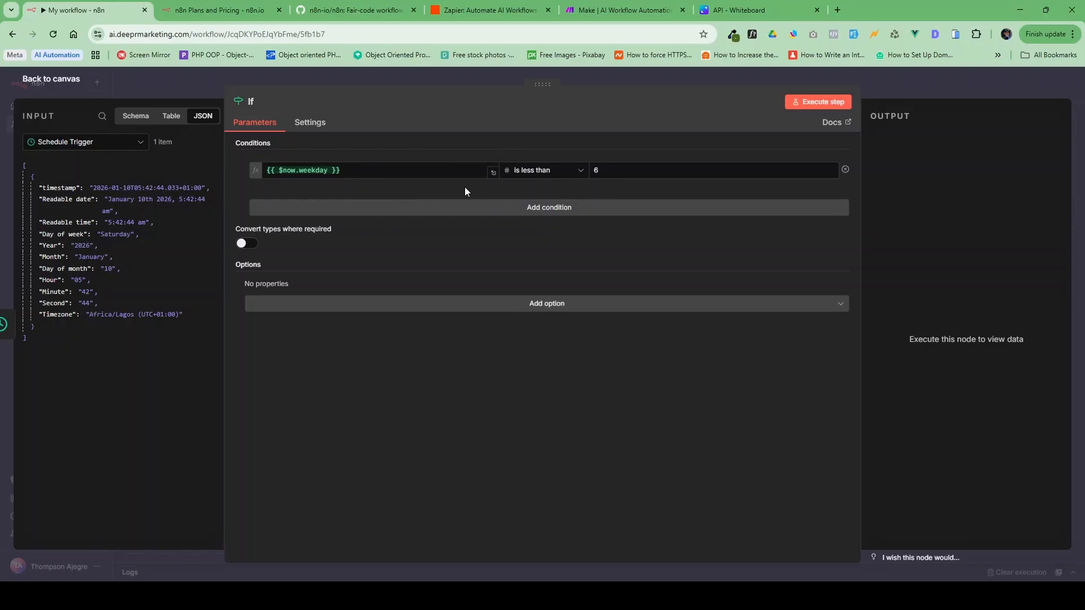
# Step: Review the data types available for the condition's operator, including the Boolean comparisons
pyautogui.click(531, 171)
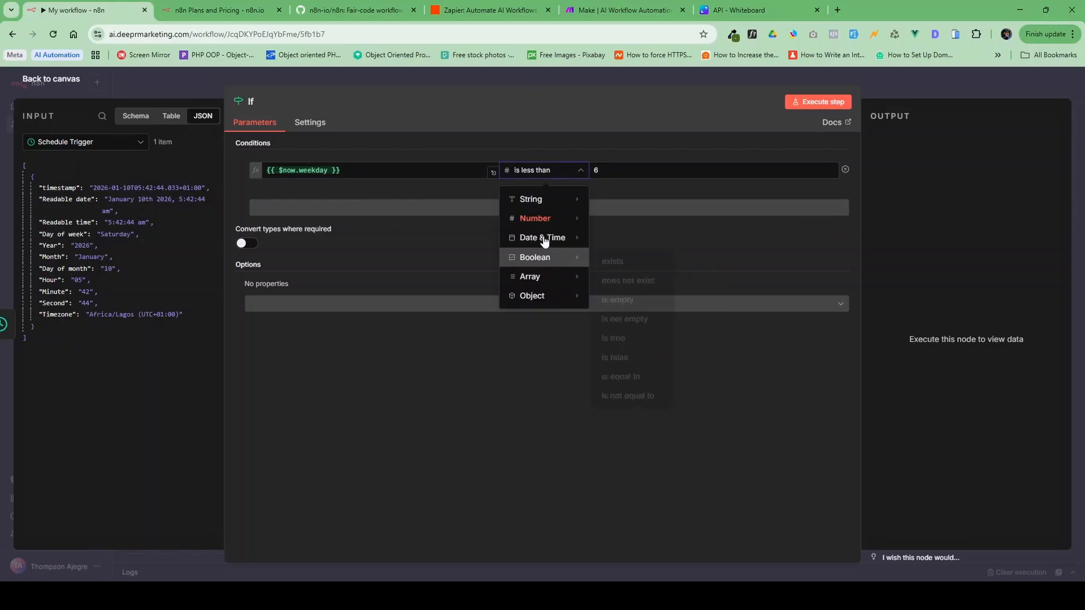
pyautogui.click(532, 171)
pyautogui.click(546, 171)
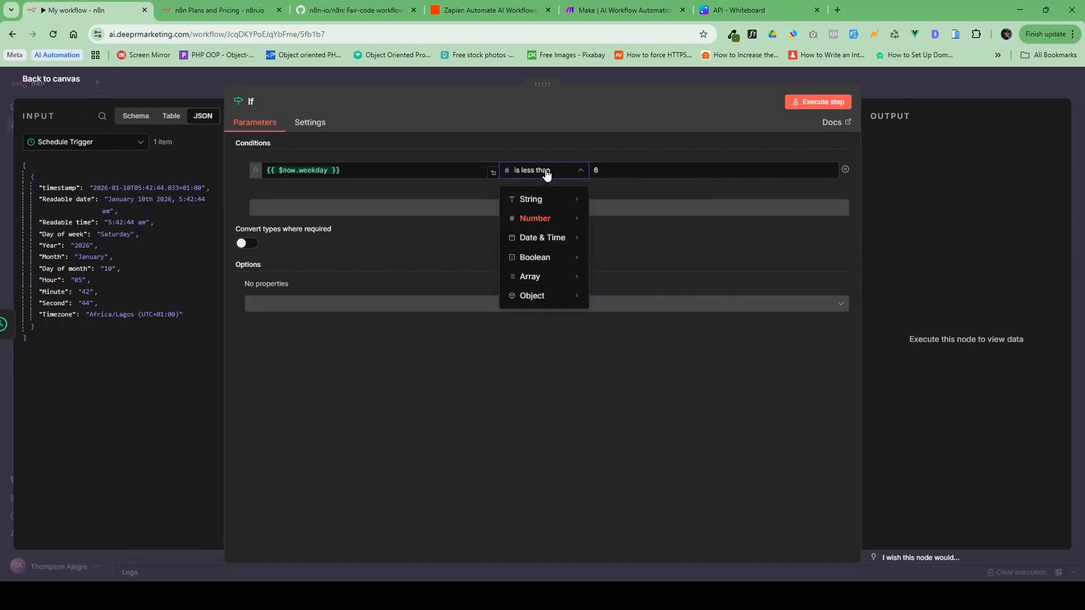
pyautogui.moveTo(565, 257)
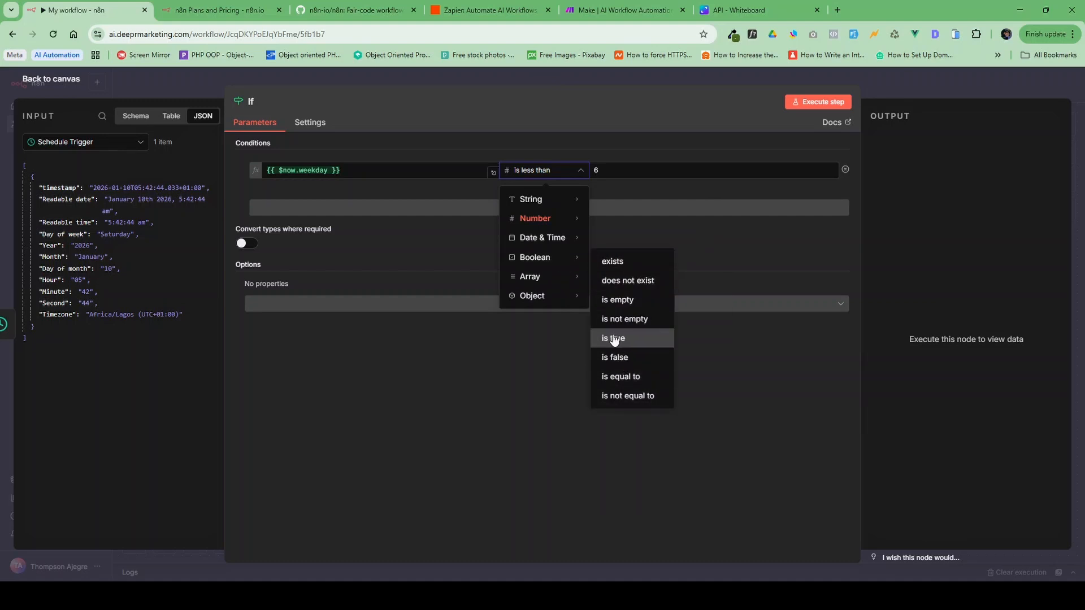
pyautogui.click(533, 151)
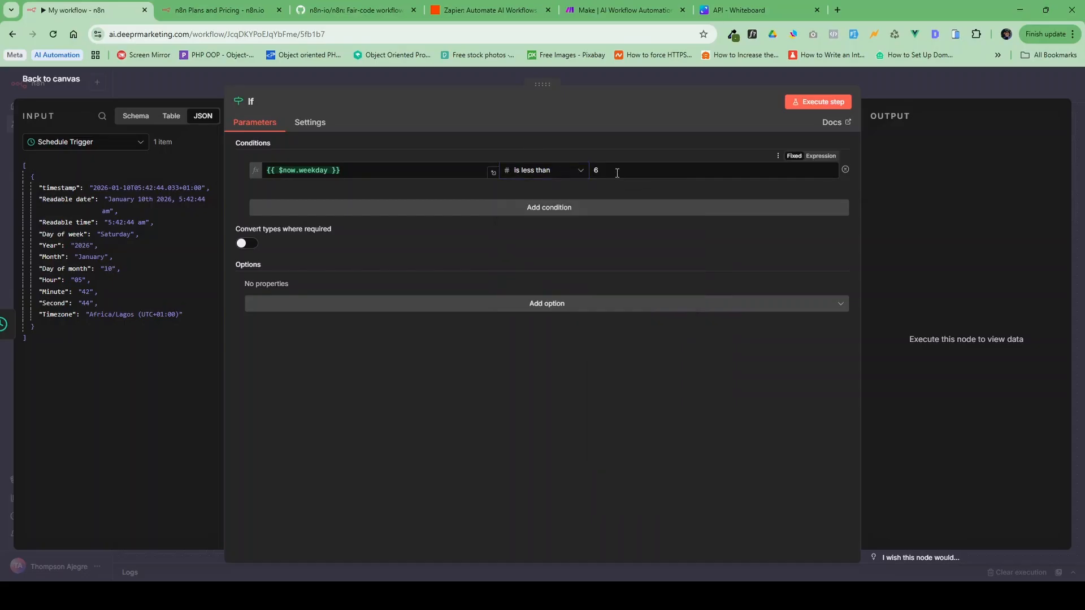
pyautogui.click(542, 171)
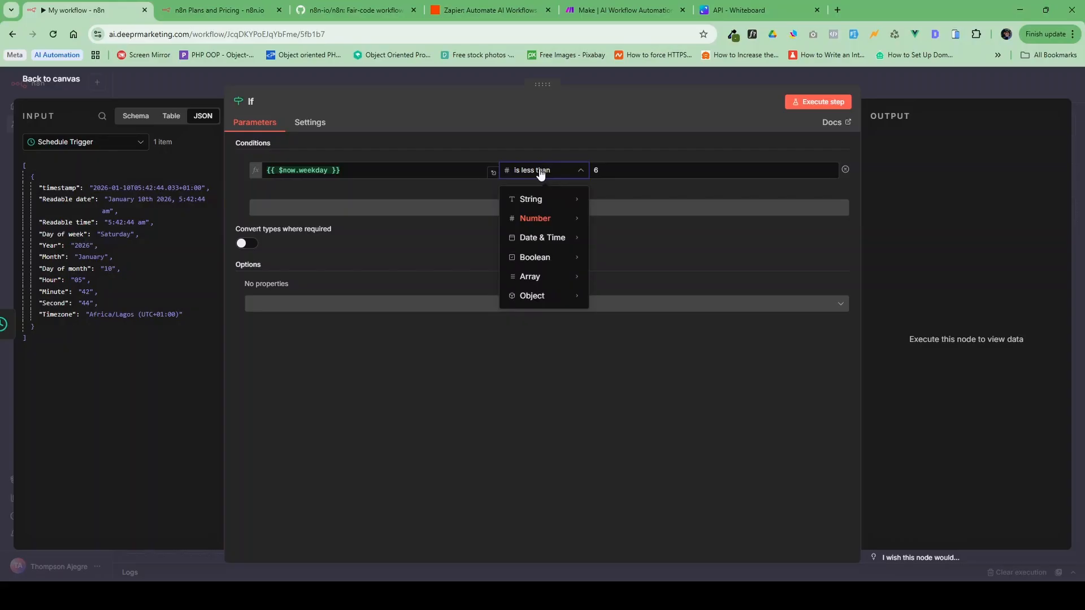
pyautogui.click(542, 171)
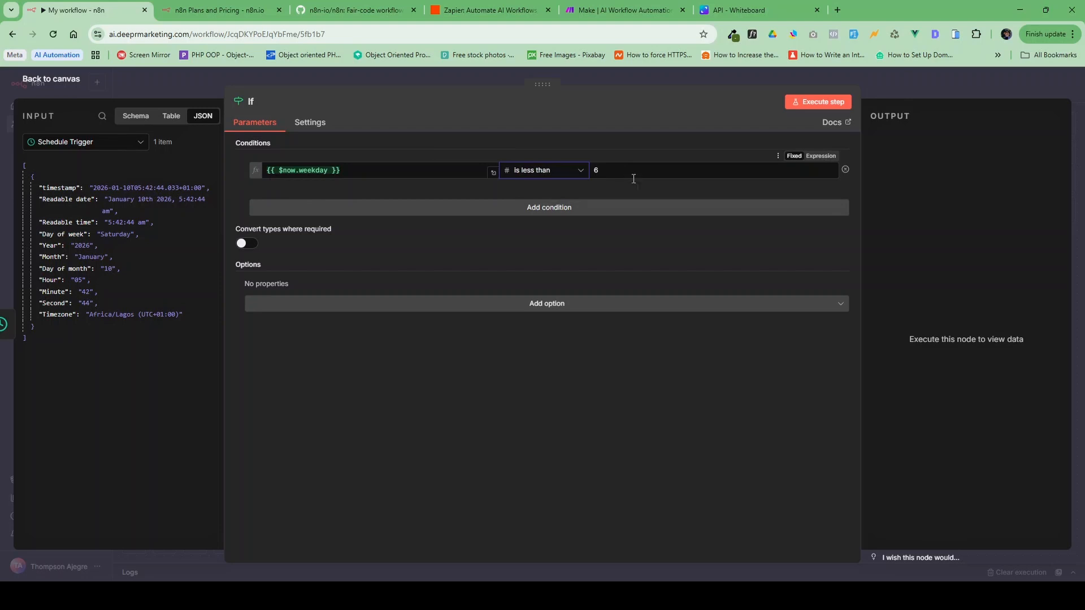
# Step: Convert the condition's second value to the expression {{ 6 }} and execute the If node
pyautogui.click(831, 158)
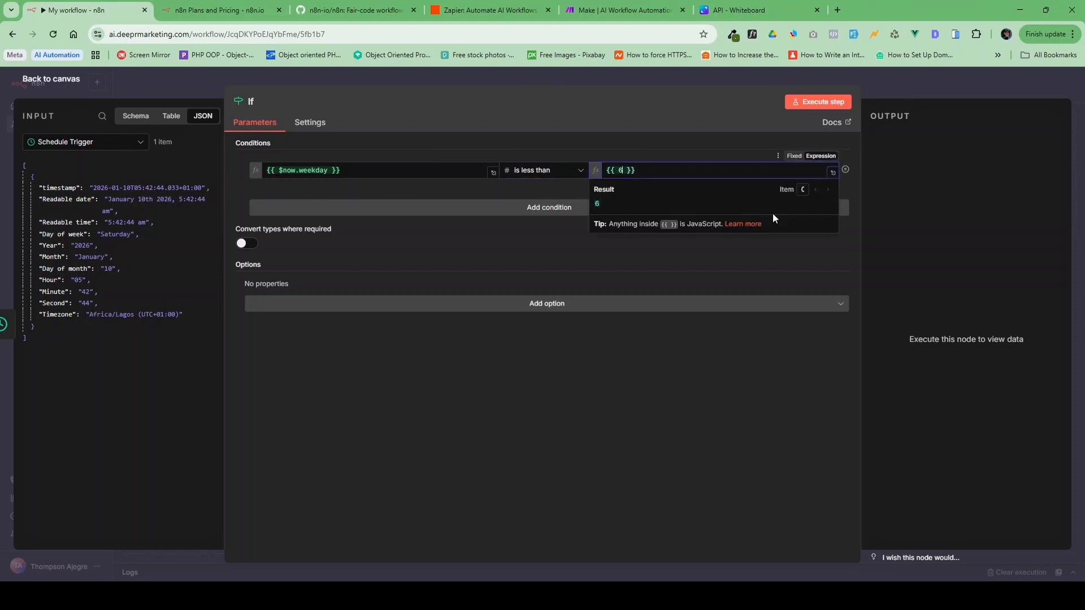
pyautogui.click(646, 149)
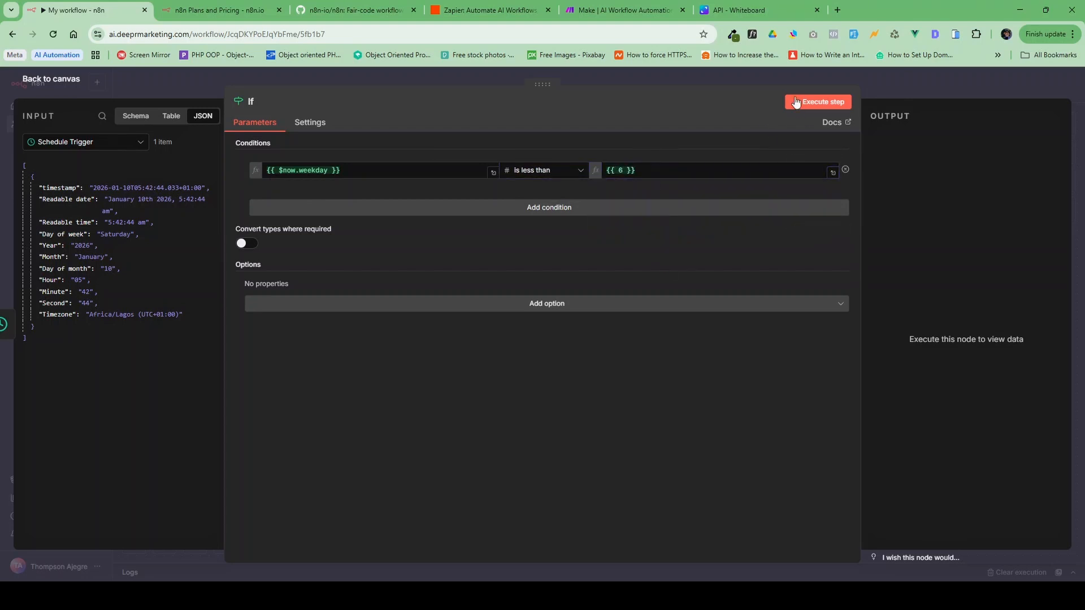
pyautogui.click(818, 107)
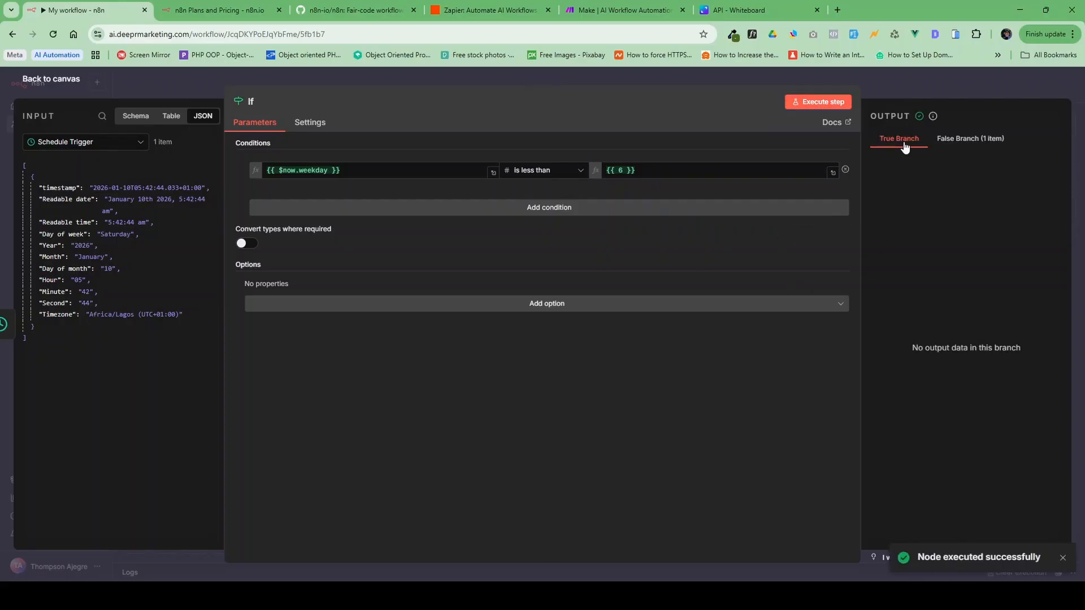
# Step: Compare the output data of the If node's False Branch and True Branch
pyautogui.click(951, 143)
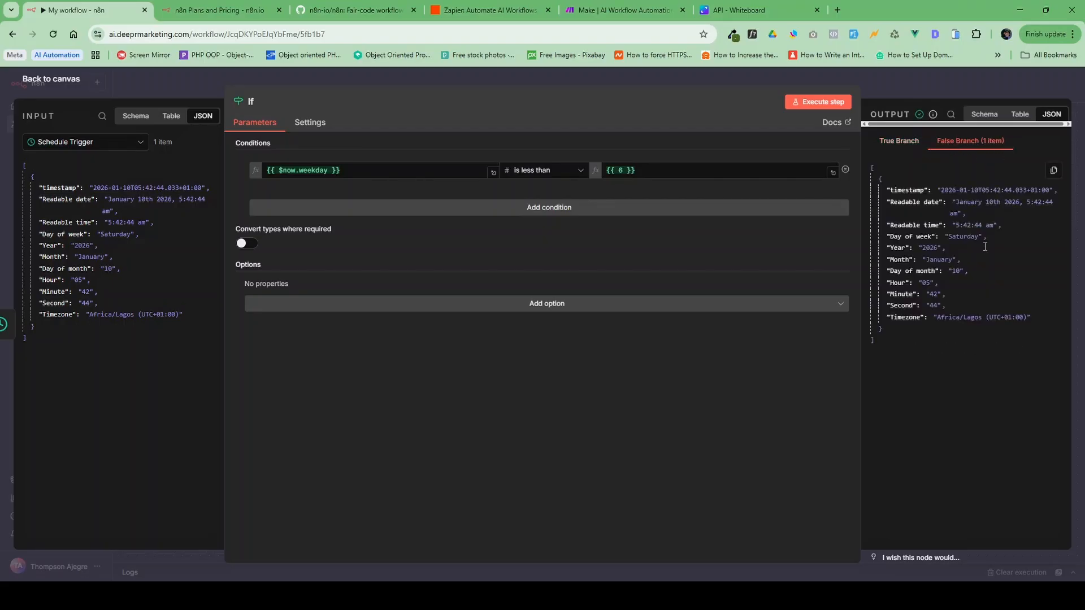
pyautogui.click(899, 142)
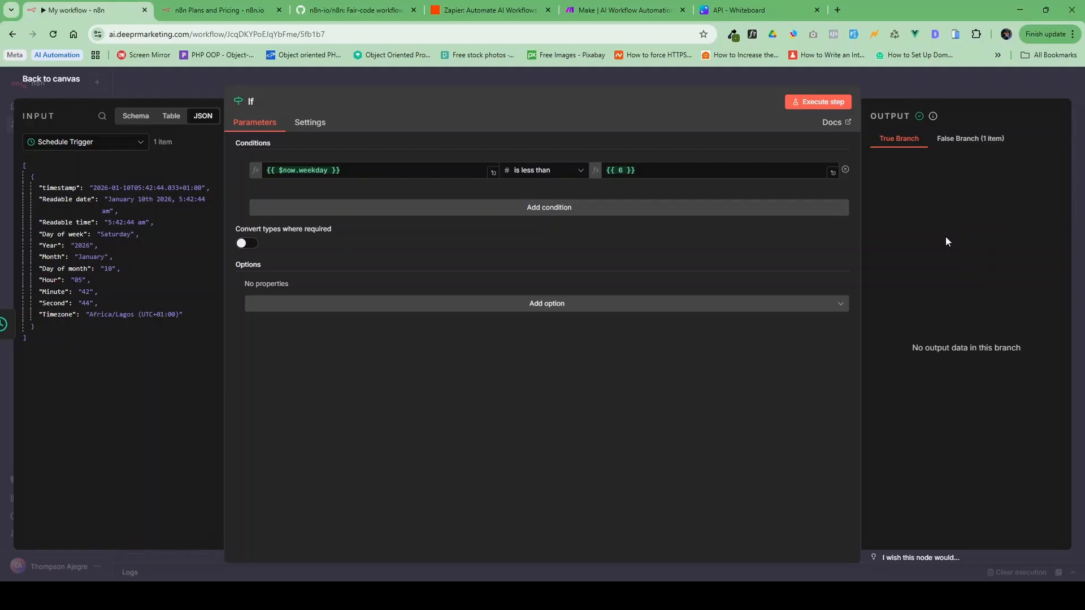
pyautogui.click(964, 139)
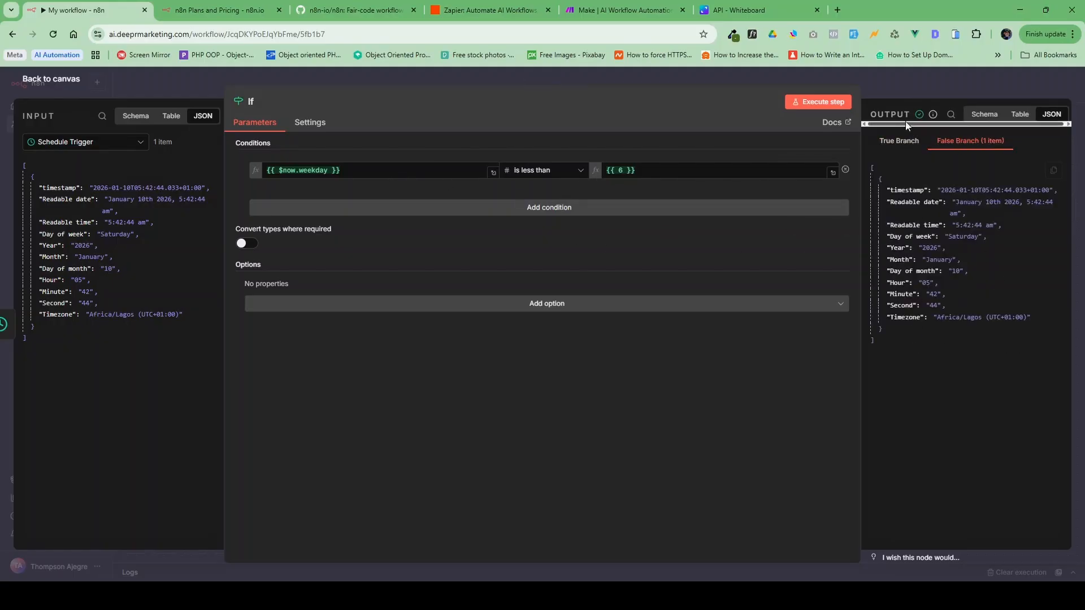
pyautogui.click(906, 144)
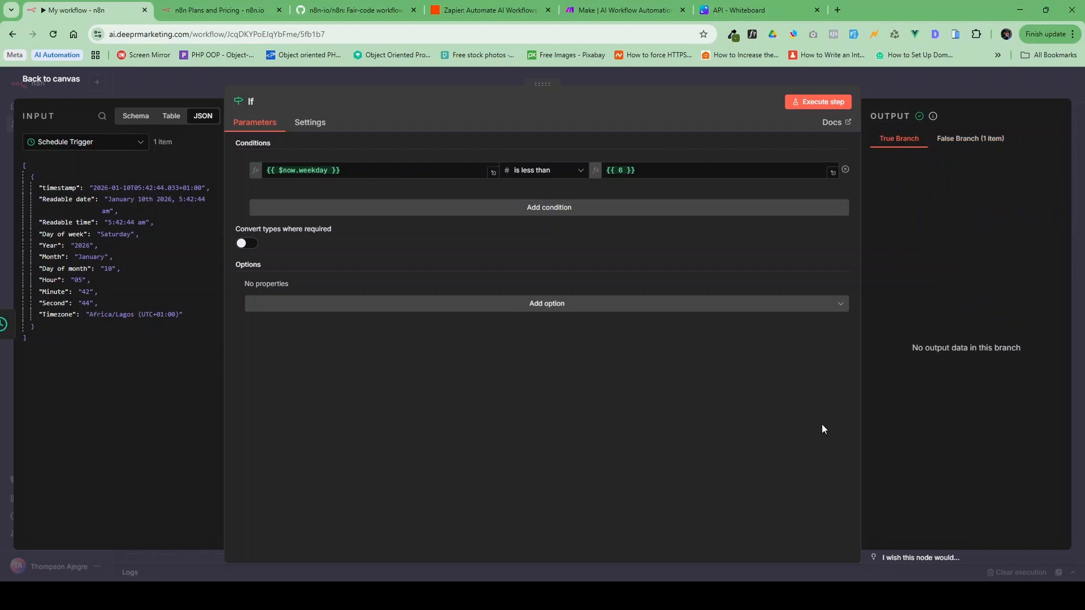
# Step: Return to the canvas and rearrange the nodes so Edit Fields sits above and to the right of the If node
pyautogui.press('Escape')
pyautogui.moveTo(722, 259); pyautogui.dragTo(816, 279)
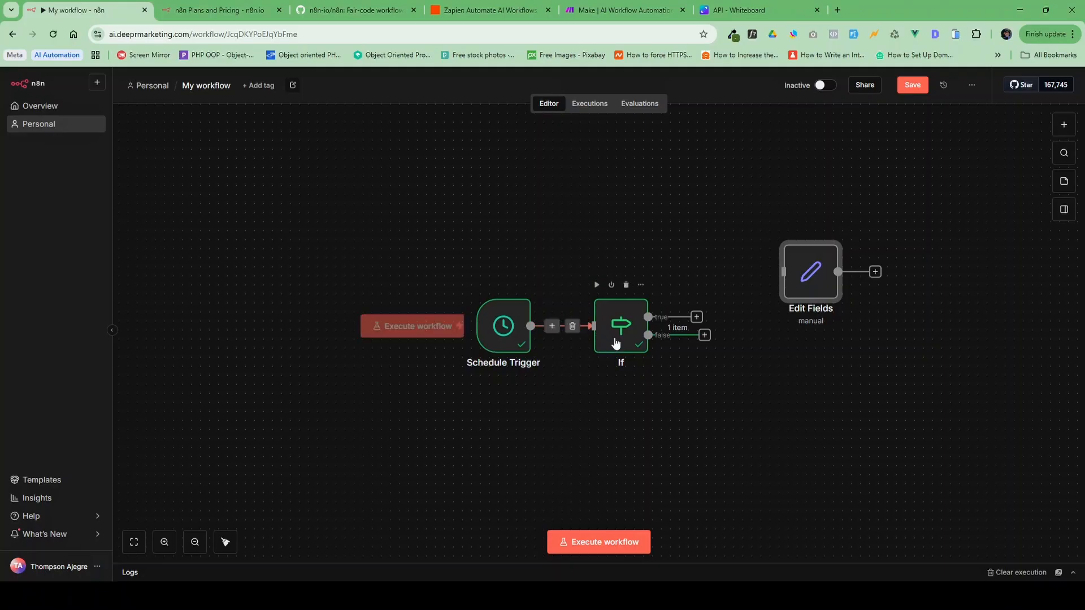
pyautogui.moveTo(614, 335)
pyautogui.mouseDown()
pyautogui.moveTo(633, 390)
pyautogui.moveTo(626, 328)
pyautogui.mouseUp()
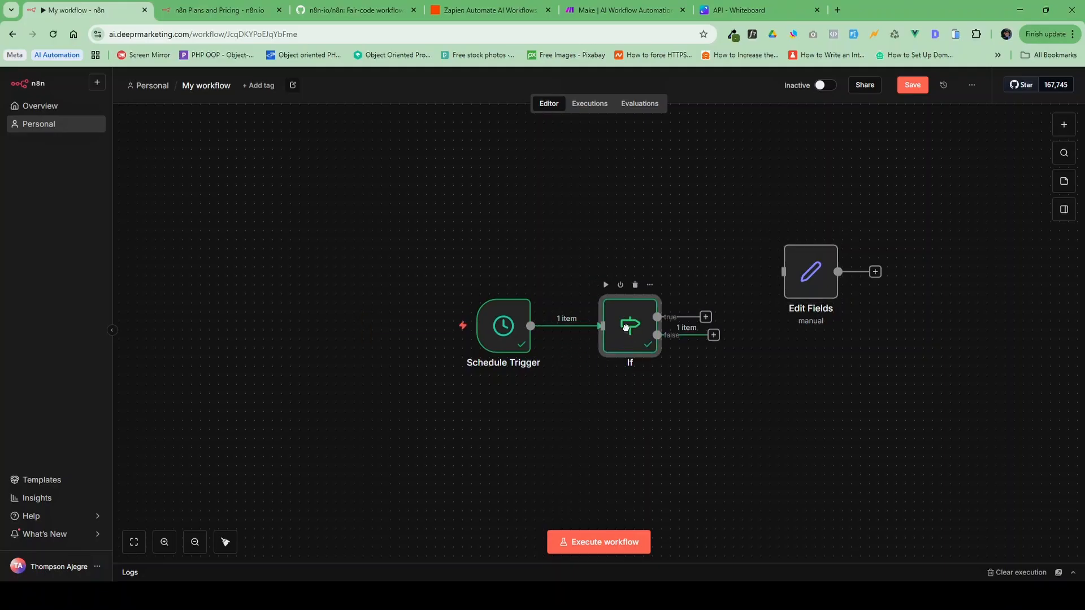
# Step: Connect the If node's true output to the Edit Fields node and execute the workflow
pyautogui.moveTo(713, 335); pyautogui.dragTo(702, 374)
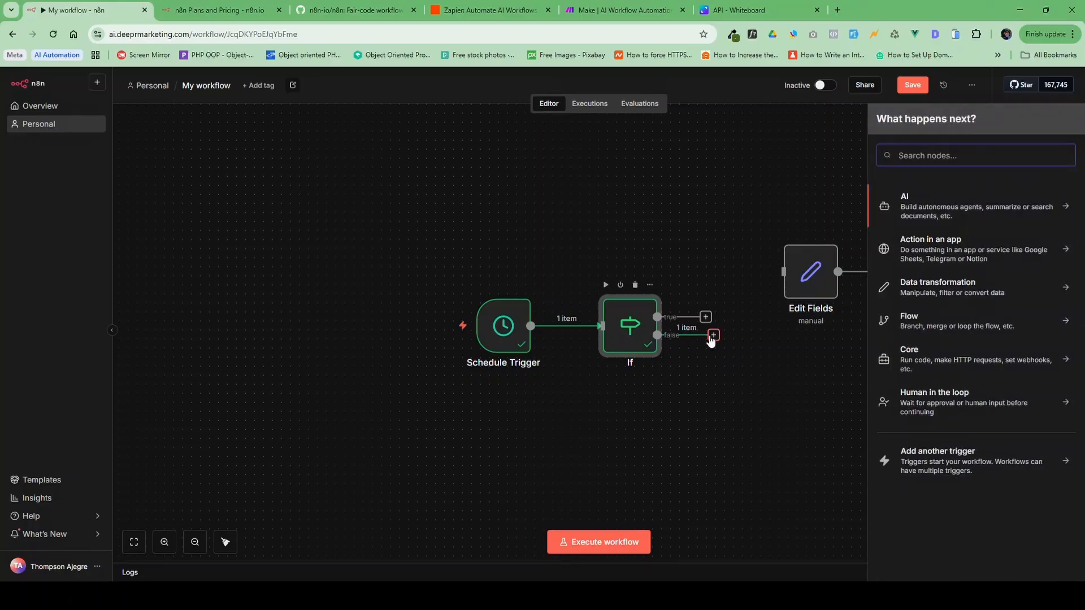
pyautogui.press('Escape')
pyautogui.click(427, 332)
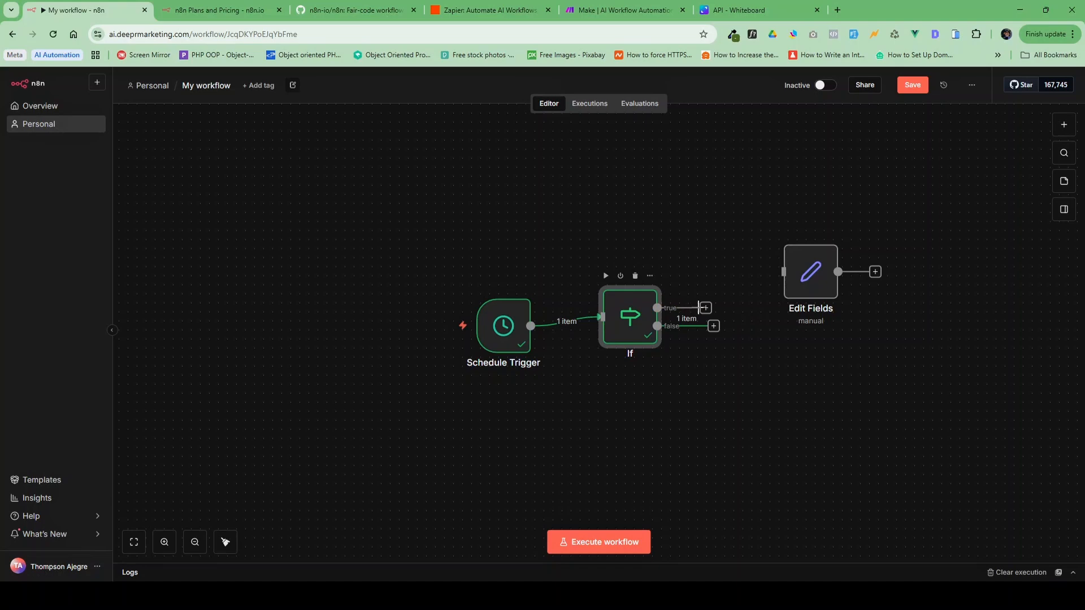
pyautogui.moveTo(710, 292); pyautogui.dragTo(664, 347)
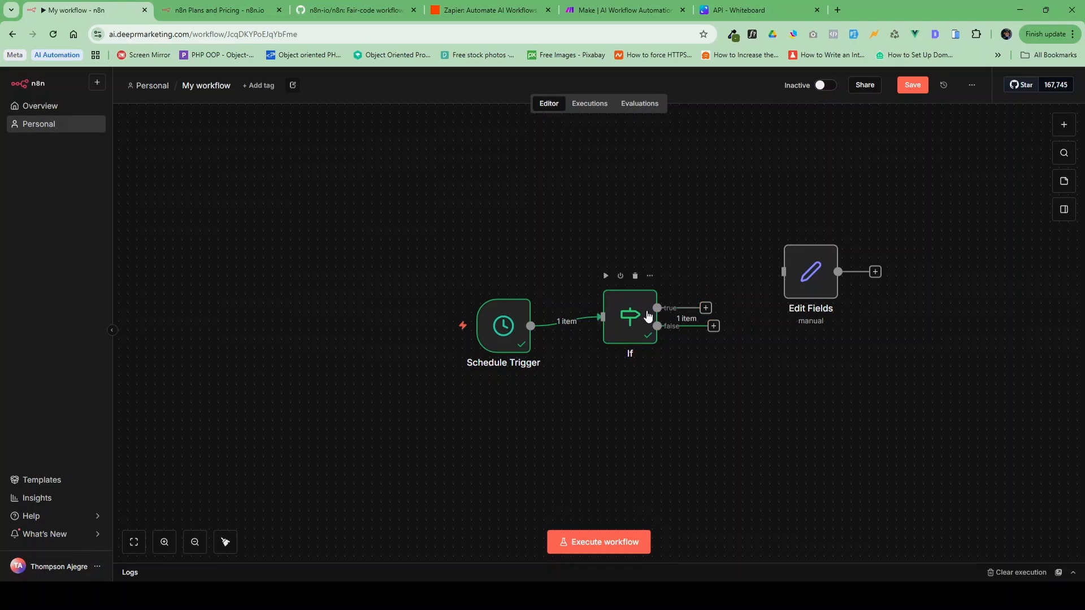
pyautogui.moveTo(657, 308); pyautogui.dragTo(771, 277)
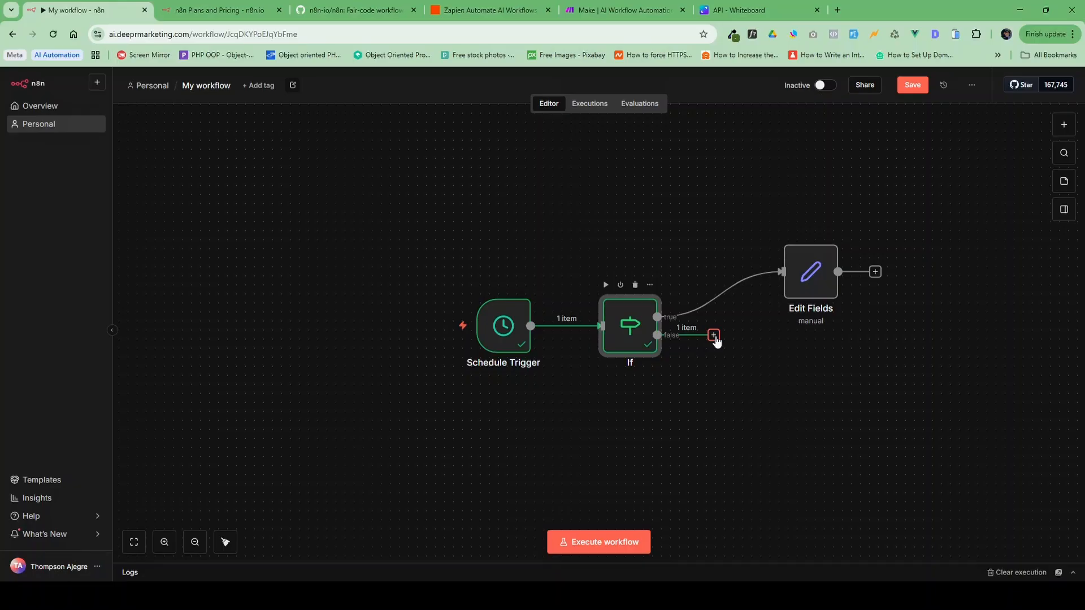
pyautogui.click(407, 328)
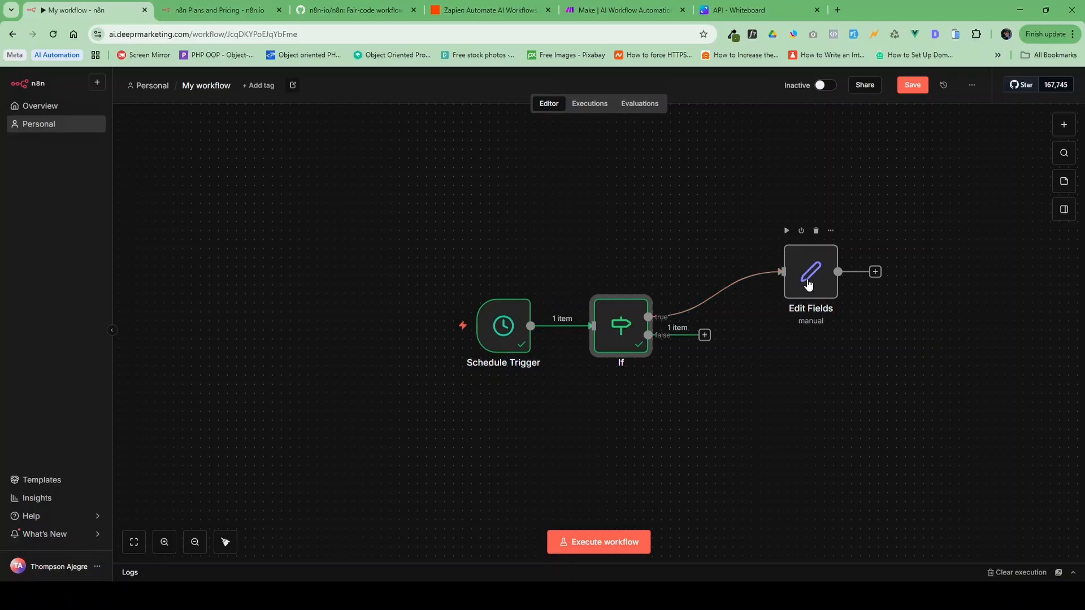
# Step: Replace the If condition's first value with the expression {{ 4 }}, execute the node and check its True Branch output
pyautogui.doubleClick(618, 334)
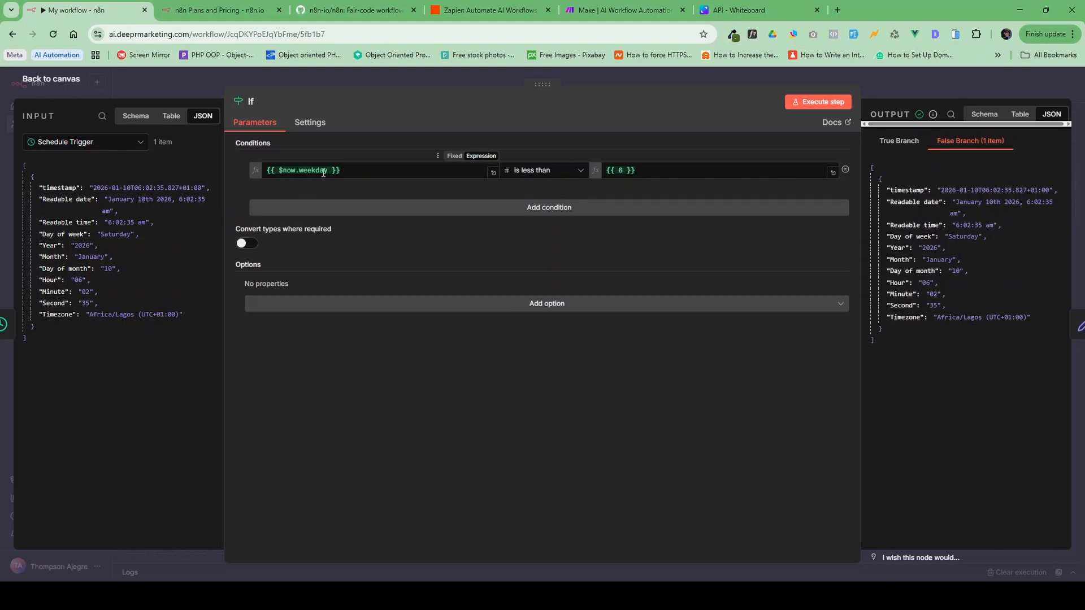
pyautogui.moveTo(330, 170); pyautogui.dragTo(278, 171)
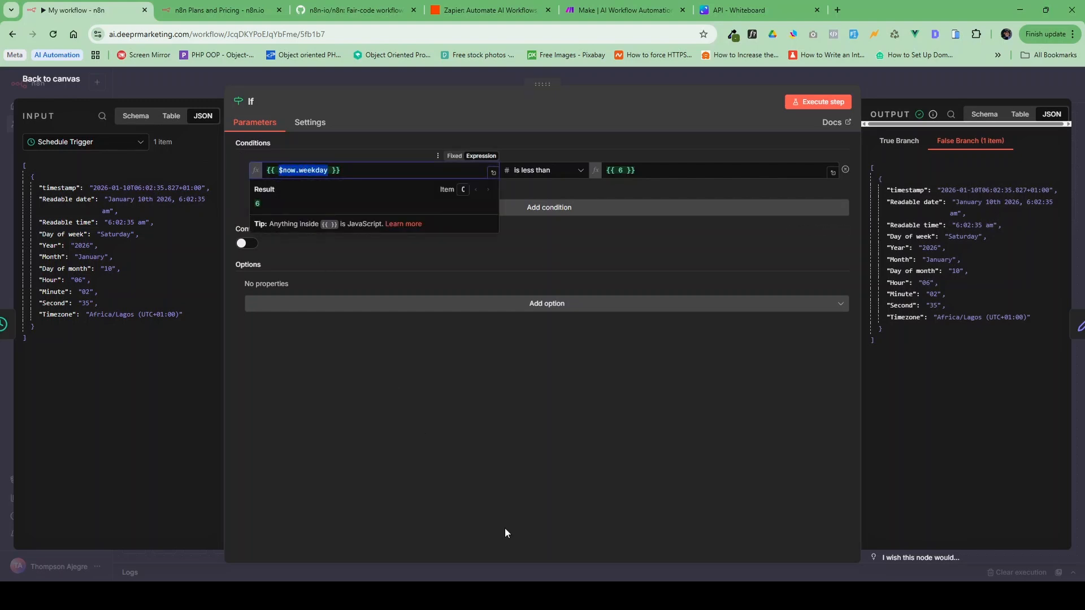
pyautogui.write('4')
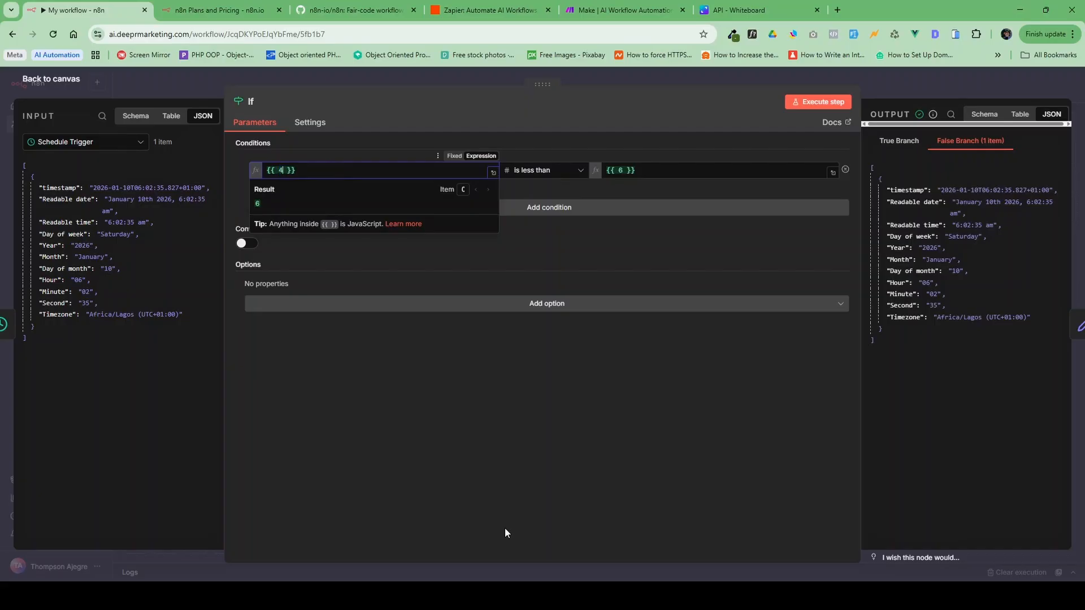
pyautogui.click(333, 151)
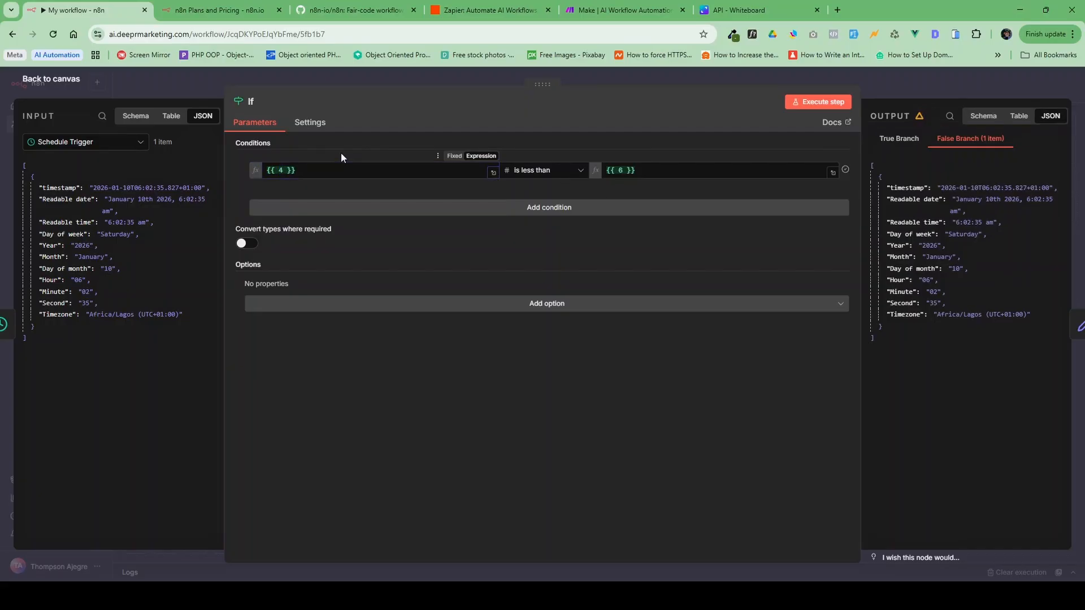
pyautogui.click(816, 103)
pyautogui.click(914, 139)
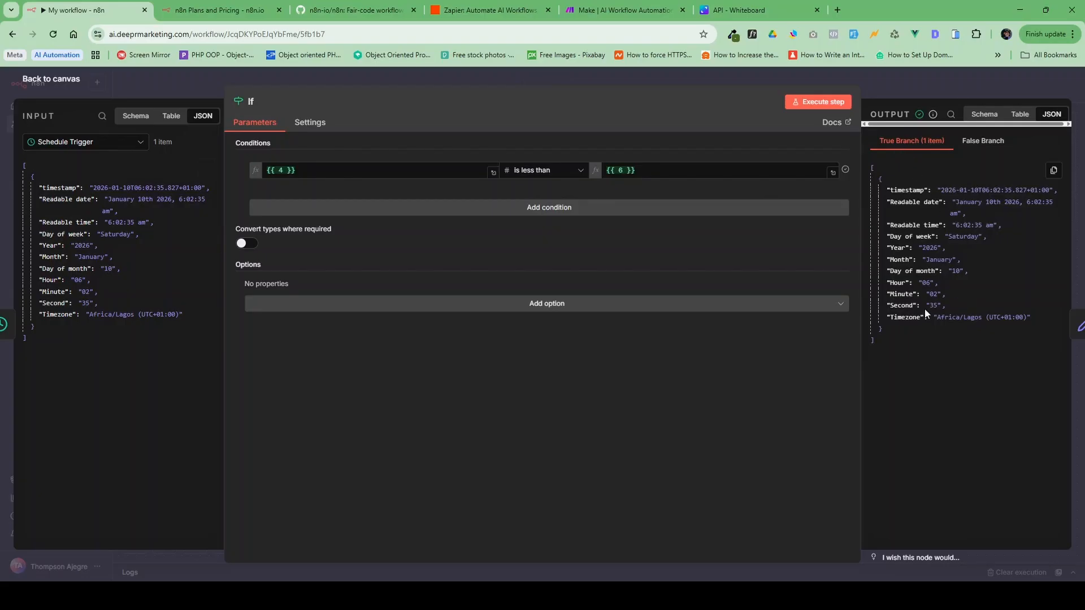
# Step: Return to the canvas and execute the whole workflow from the Schedule Trigger
pyautogui.click(72, 80)
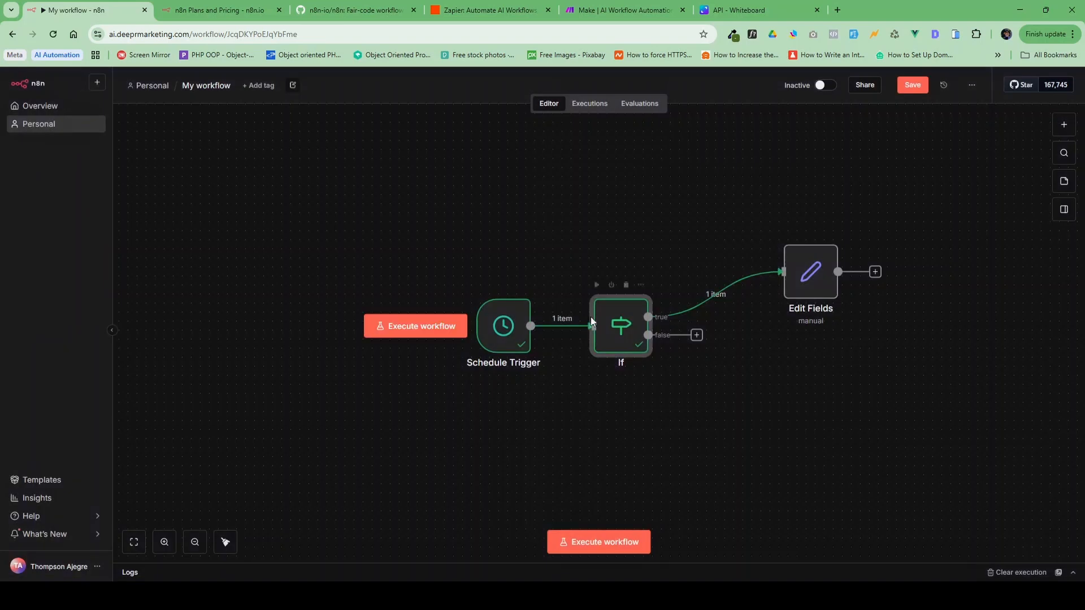
pyautogui.moveTo(662, 314)
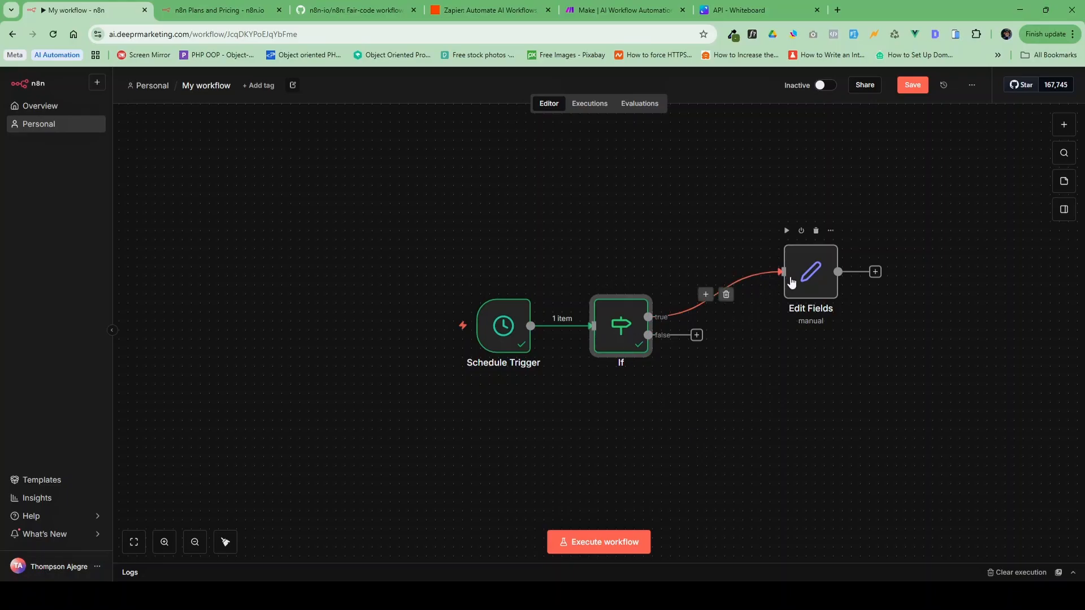
pyautogui.moveTo(530, 376)
pyautogui.click(441, 324)
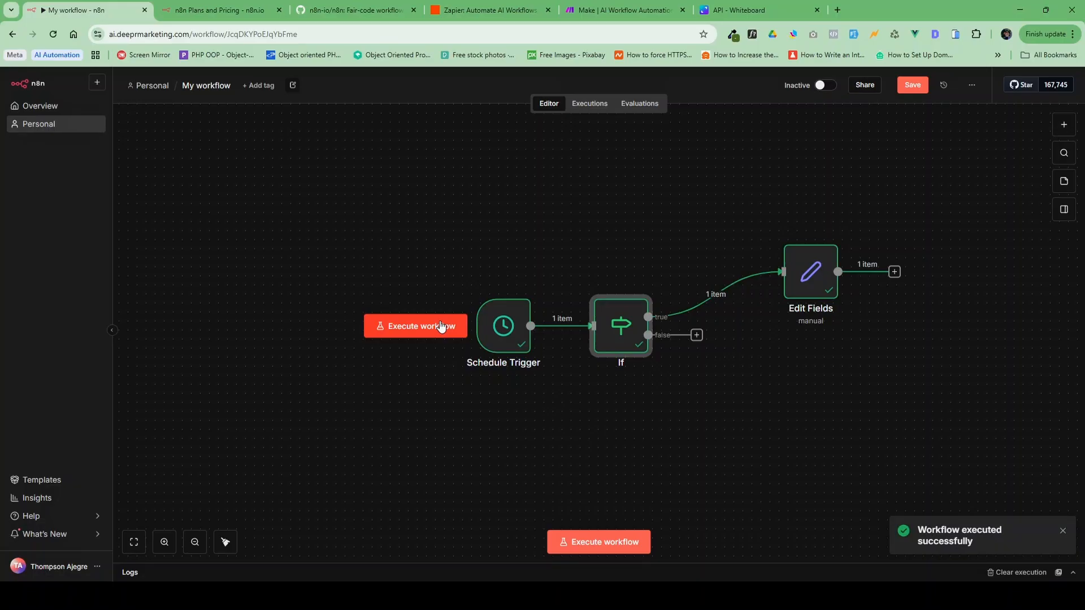
# Step: Change the If condition's first value to {{ 7 }} and execute the workflow to test the false branch
pyautogui.doubleClick(631, 328)
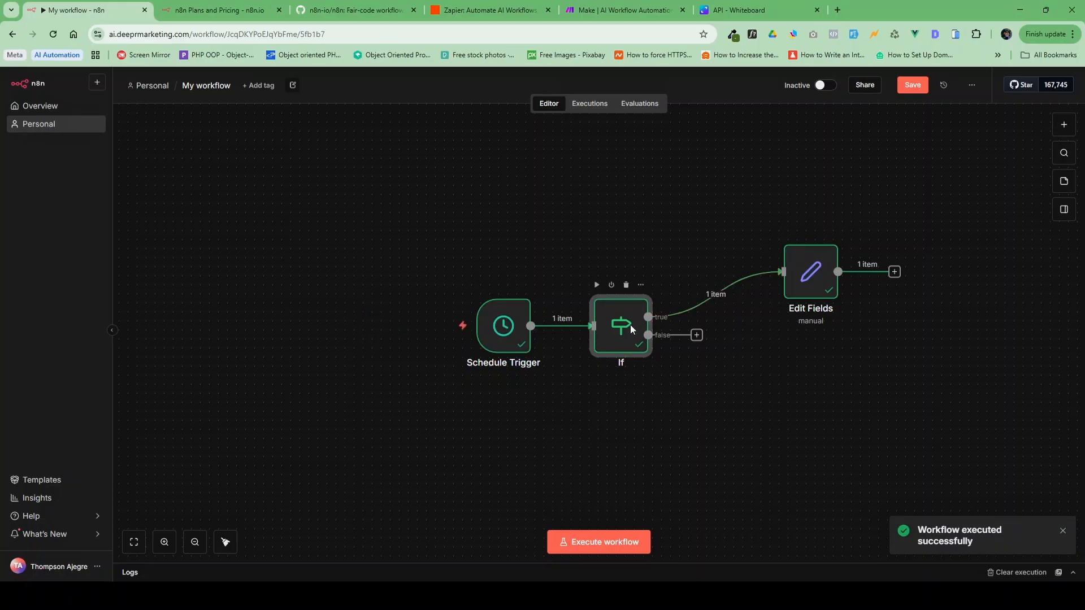
pyautogui.click(287, 170)
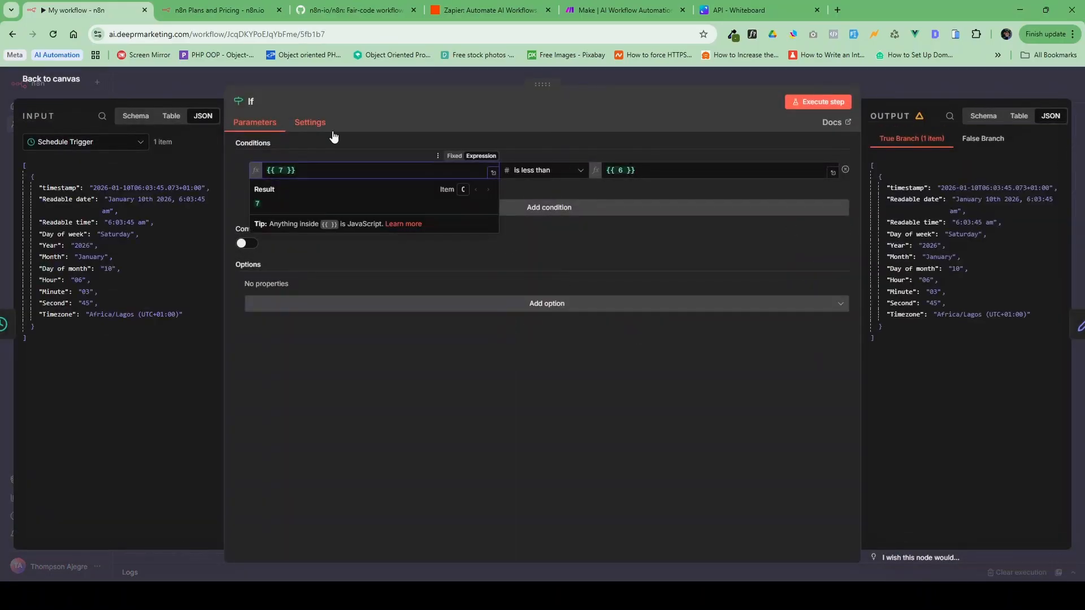
pyautogui.click(46, 80)
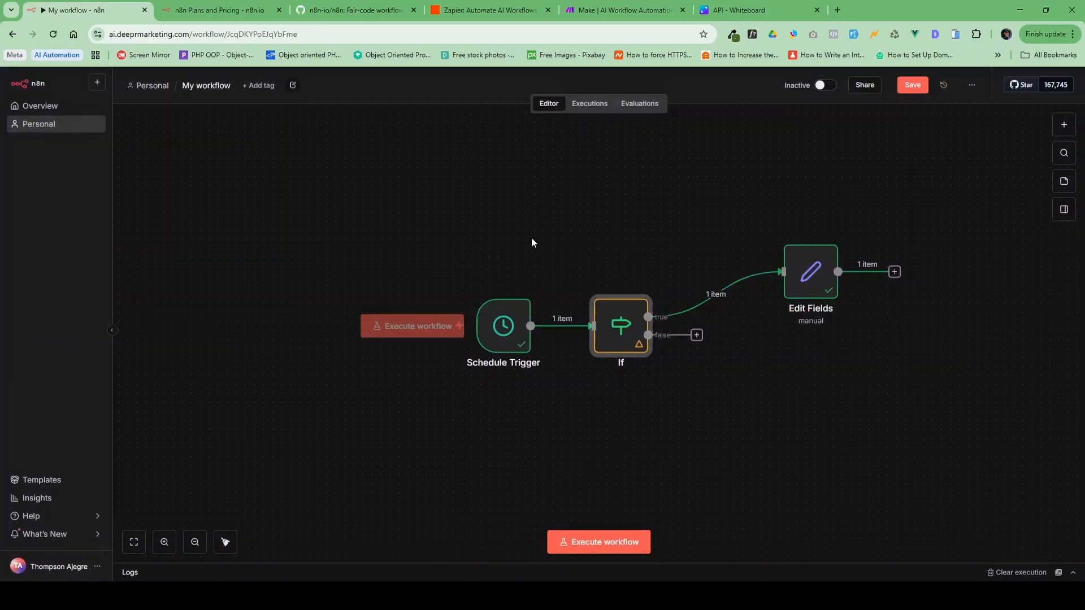
pyautogui.click(447, 326)
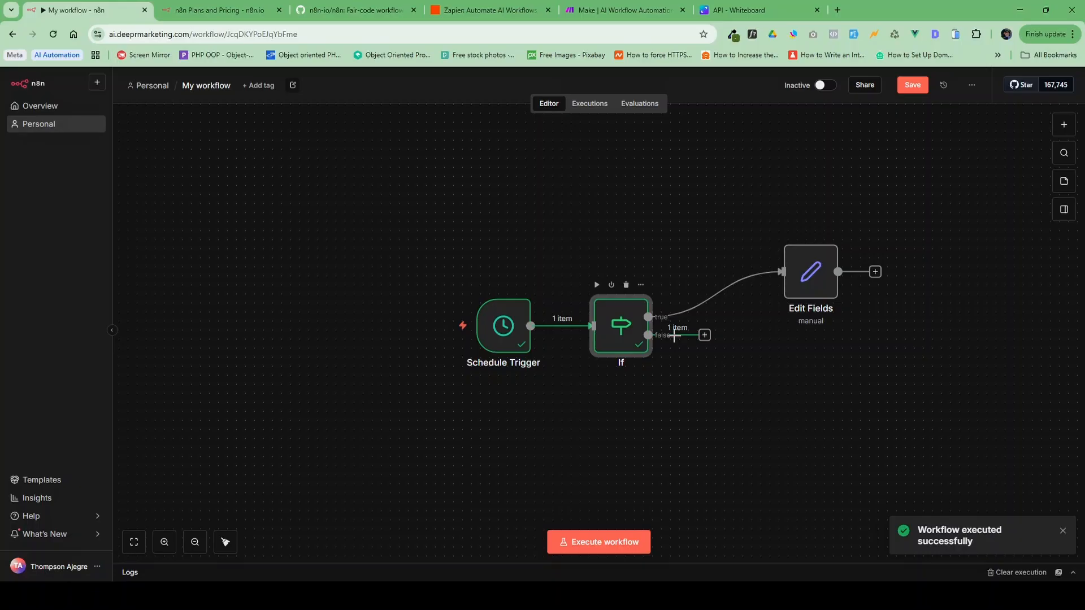
# Step: Set the If condition's first value back to {{ 4 }} and execute the workflow to test the true branch
pyautogui.doubleClick(626, 334)
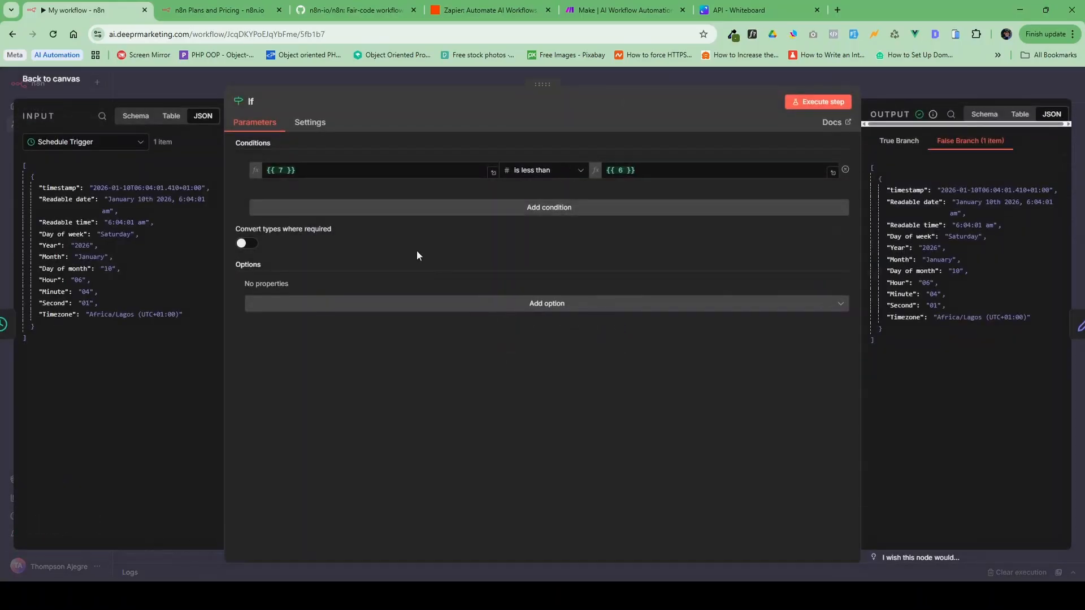
pyautogui.click(285, 170)
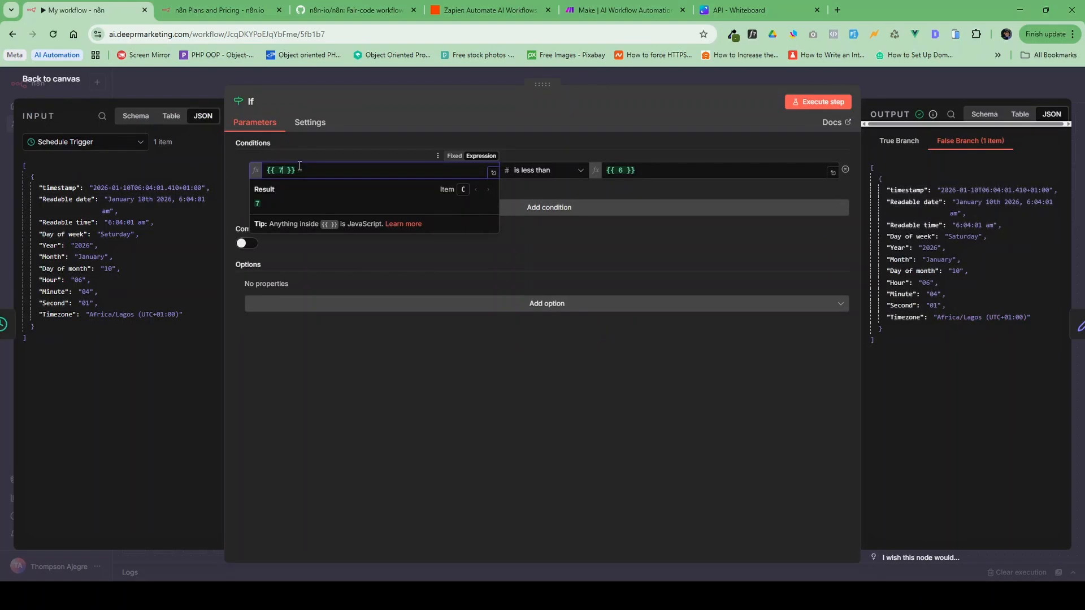
pyautogui.press('BackSpace')
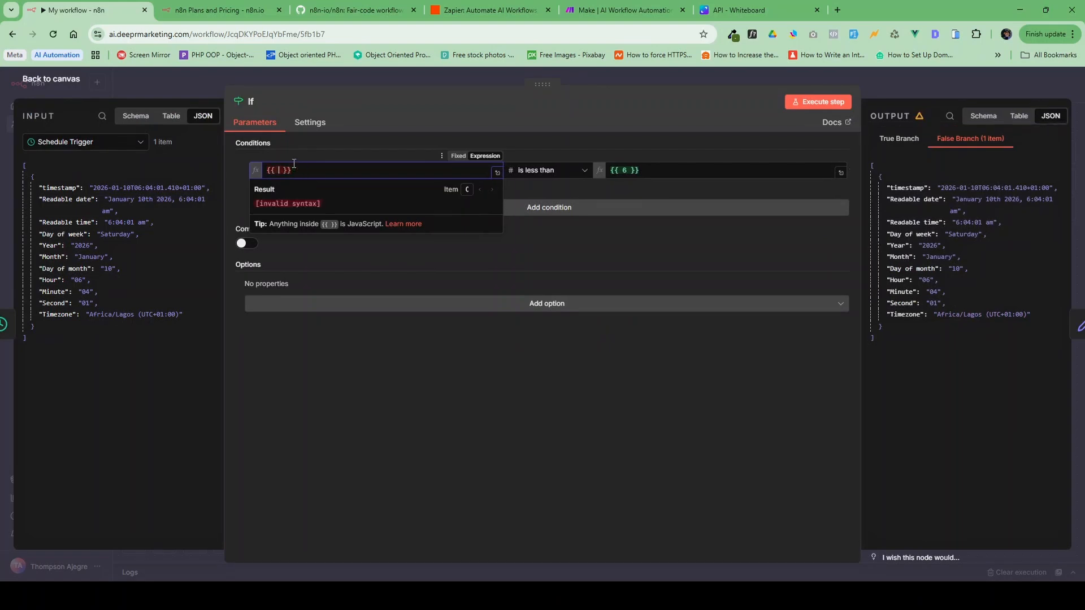
pyautogui.write('4')
pyautogui.click(39, 84)
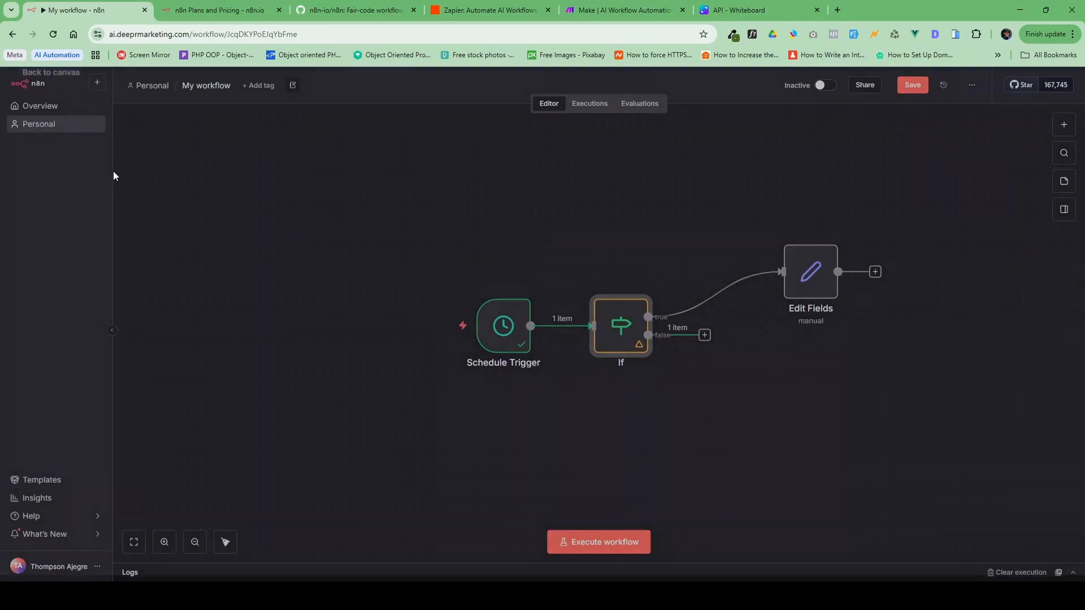
pyautogui.hotkey('ctrl', 'Return')
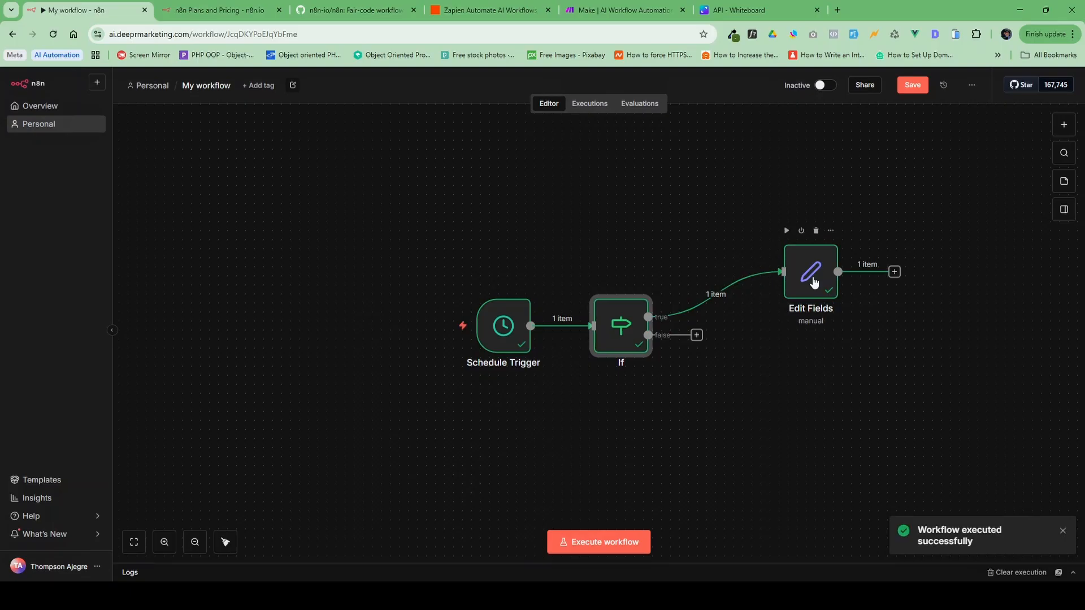
# Step: Move the Edit Fields node closer to the If node and open it to check its output message
pyautogui.moveTo(813, 283); pyautogui.dragTo(761, 262)
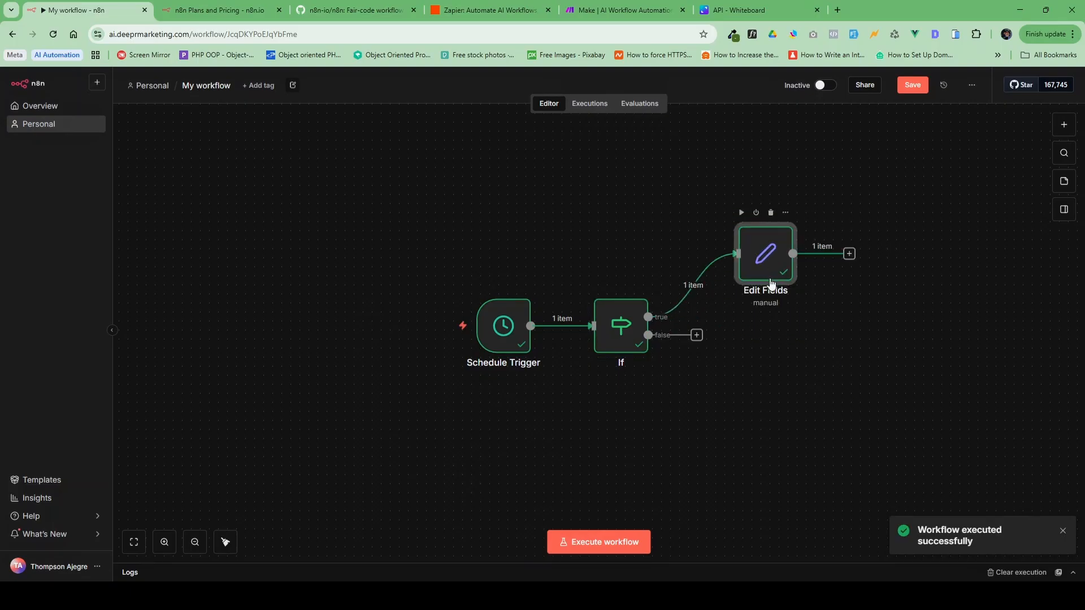
pyautogui.doubleClick(768, 263)
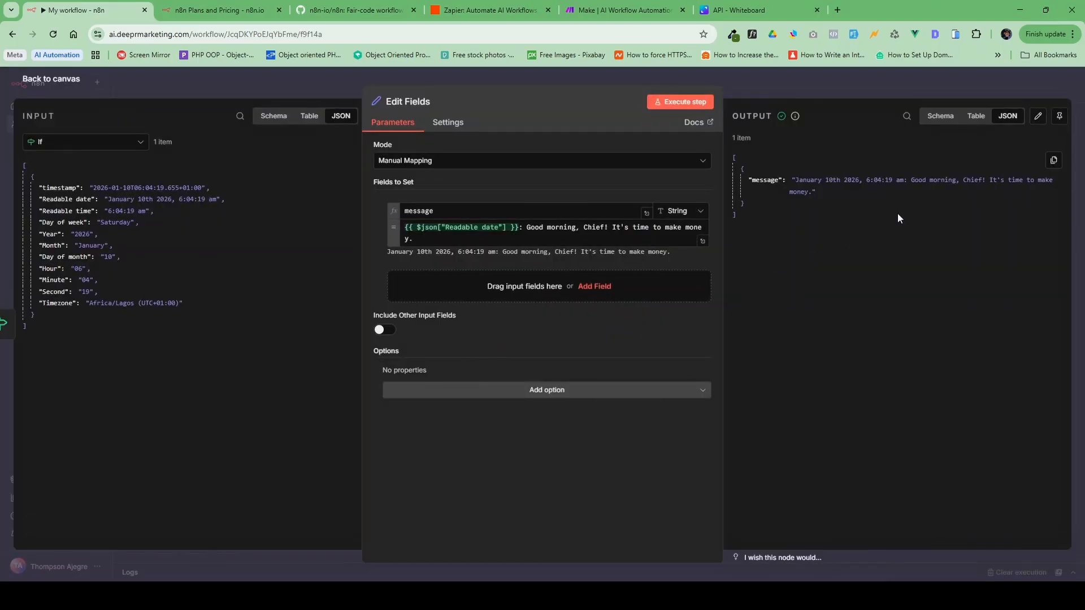